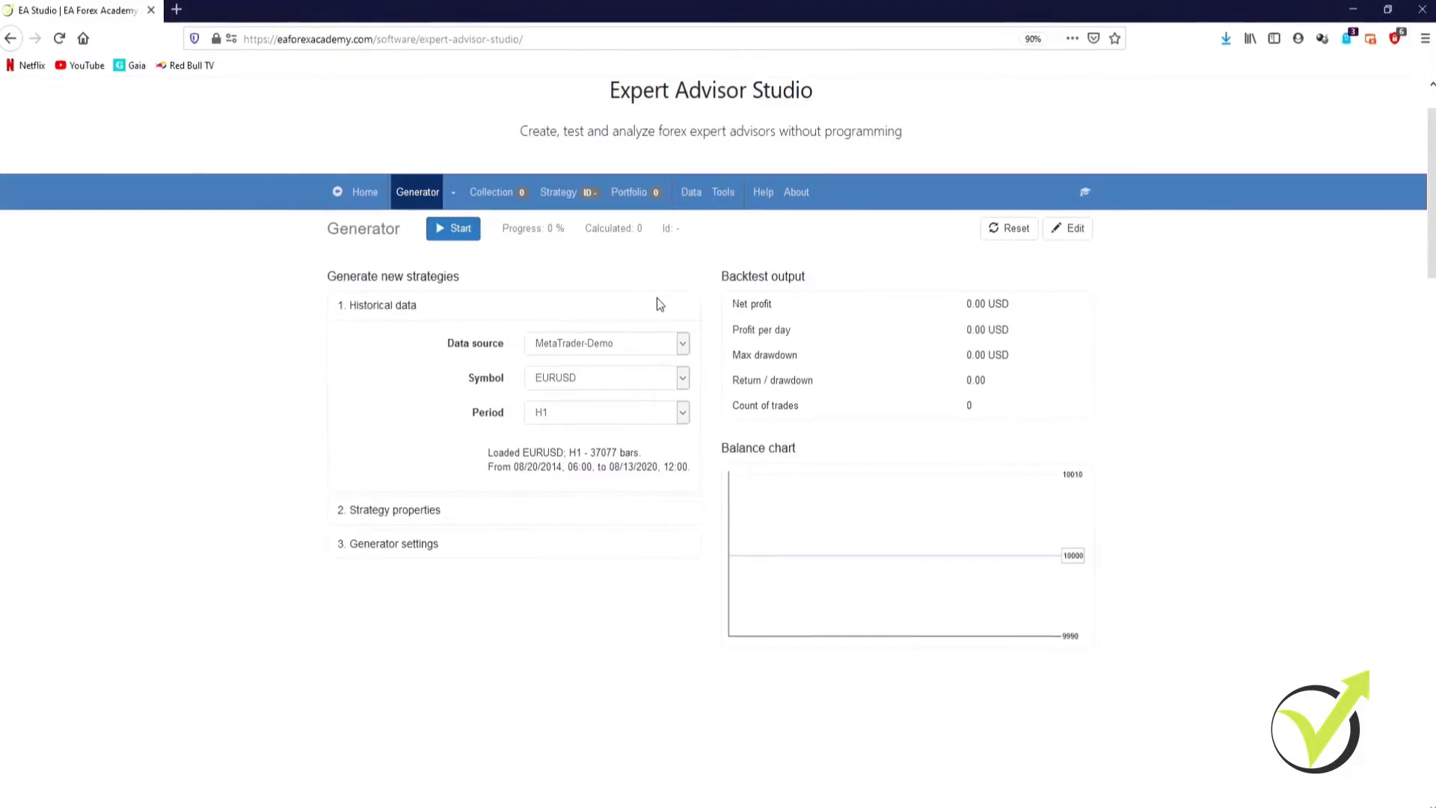
Open EA Studio's Data Import page and download the 'EA Studio Data Export.mq4' script.
{"action": "left_click", "coordinate": [679, 193]}
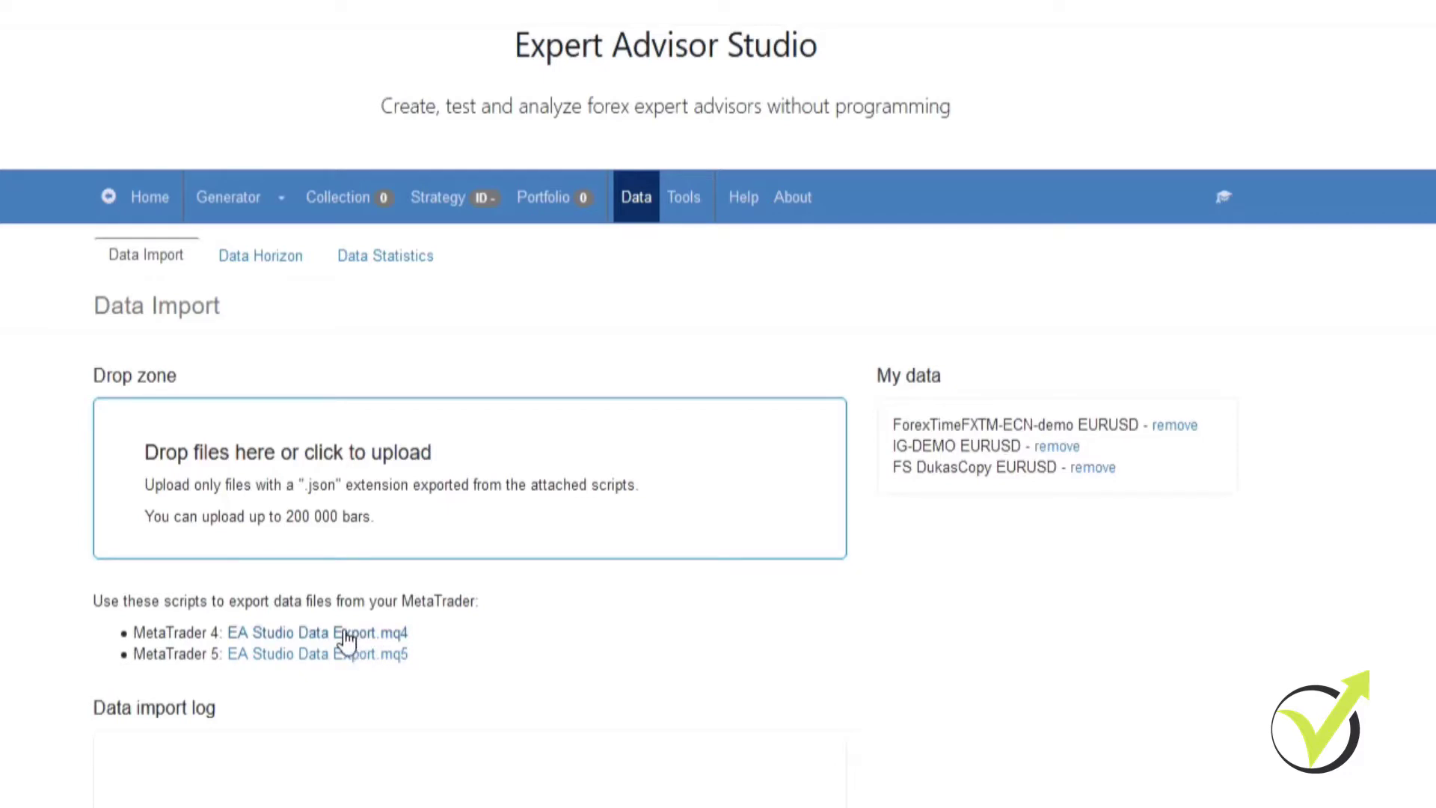
{"action": "left_click", "coordinate": [346, 636]}
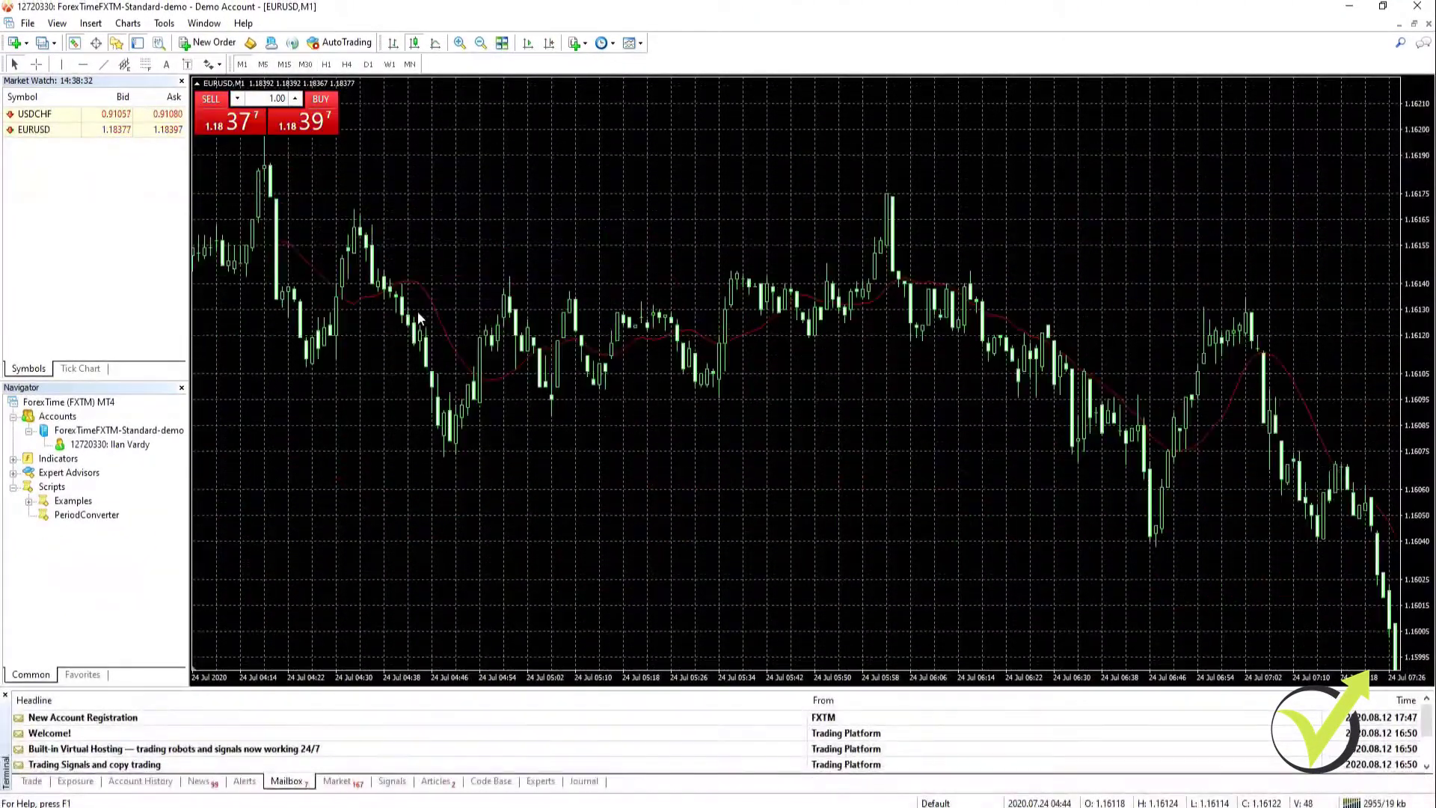
Scroll the EURUSD M1 chart back until minute history reaches 11 Jun 2020.
{"action": "scroll", "coordinate": [417, 311], "scroll_direction": "up", "scroll_amount": 15}
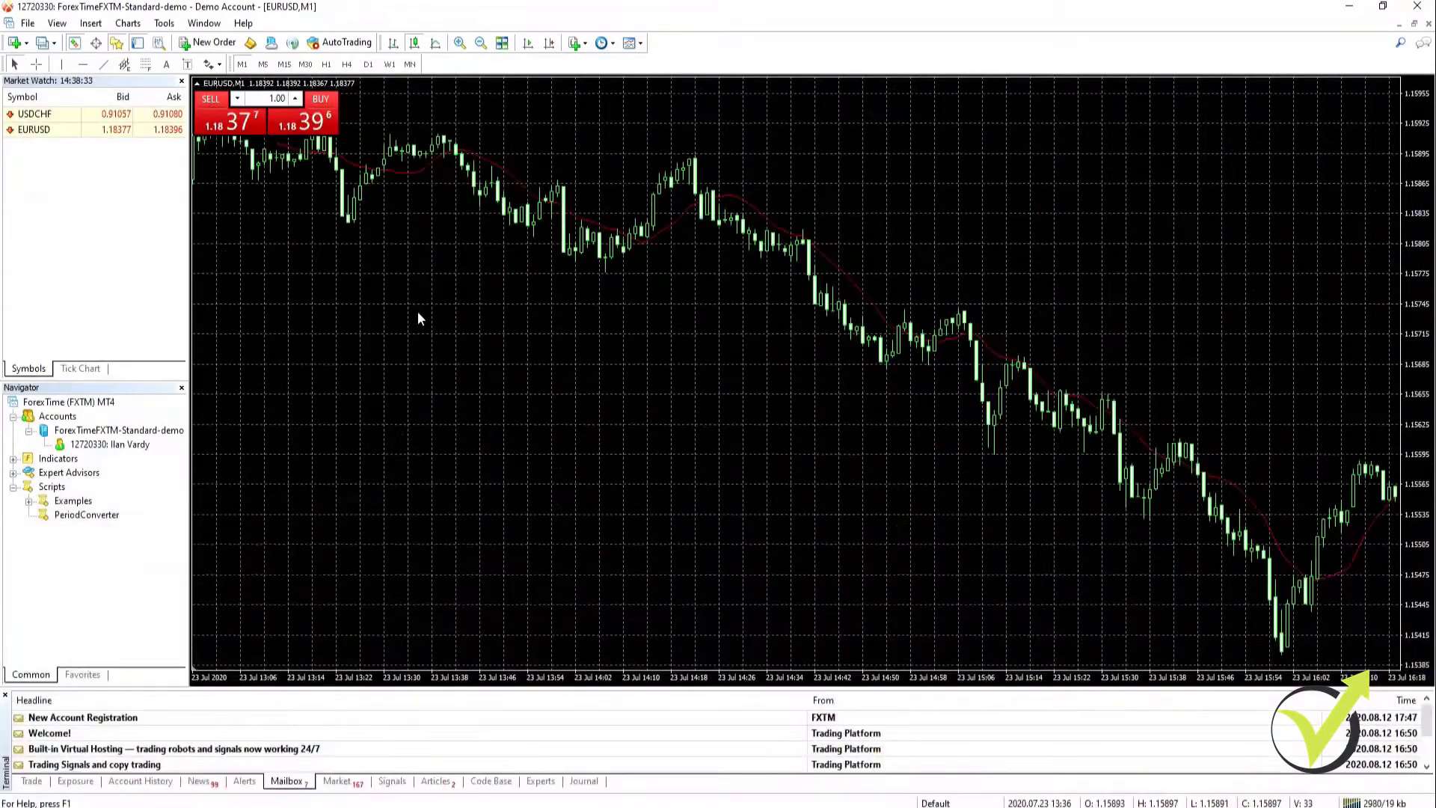
{"action": "scroll", "coordinate": [417, 311], "scroll_direction": "up", "scroll_amount": 20}
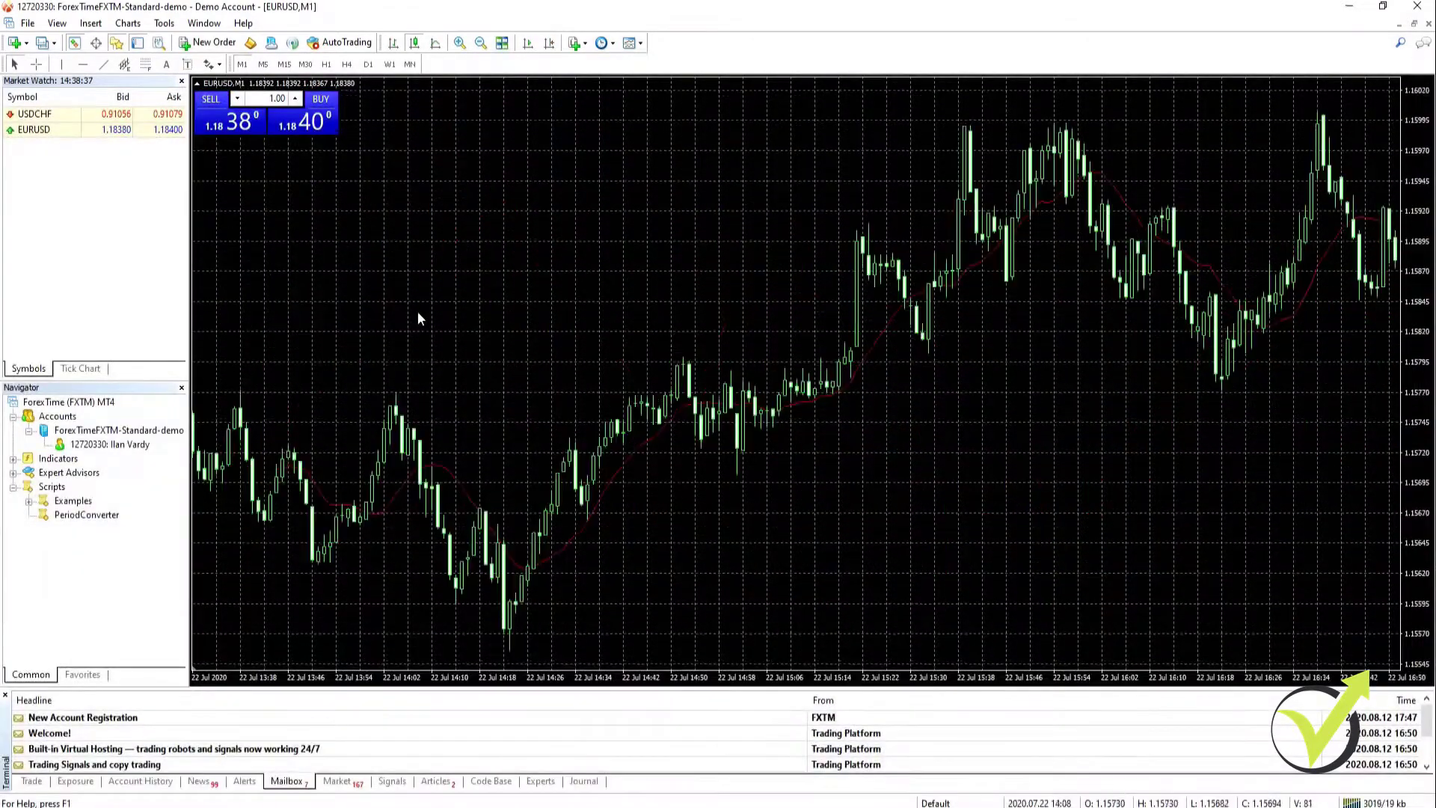
{"action": "scroll", "coordinate": [417, 311], "scroll_direction": "up", "scroll_amount": 15}
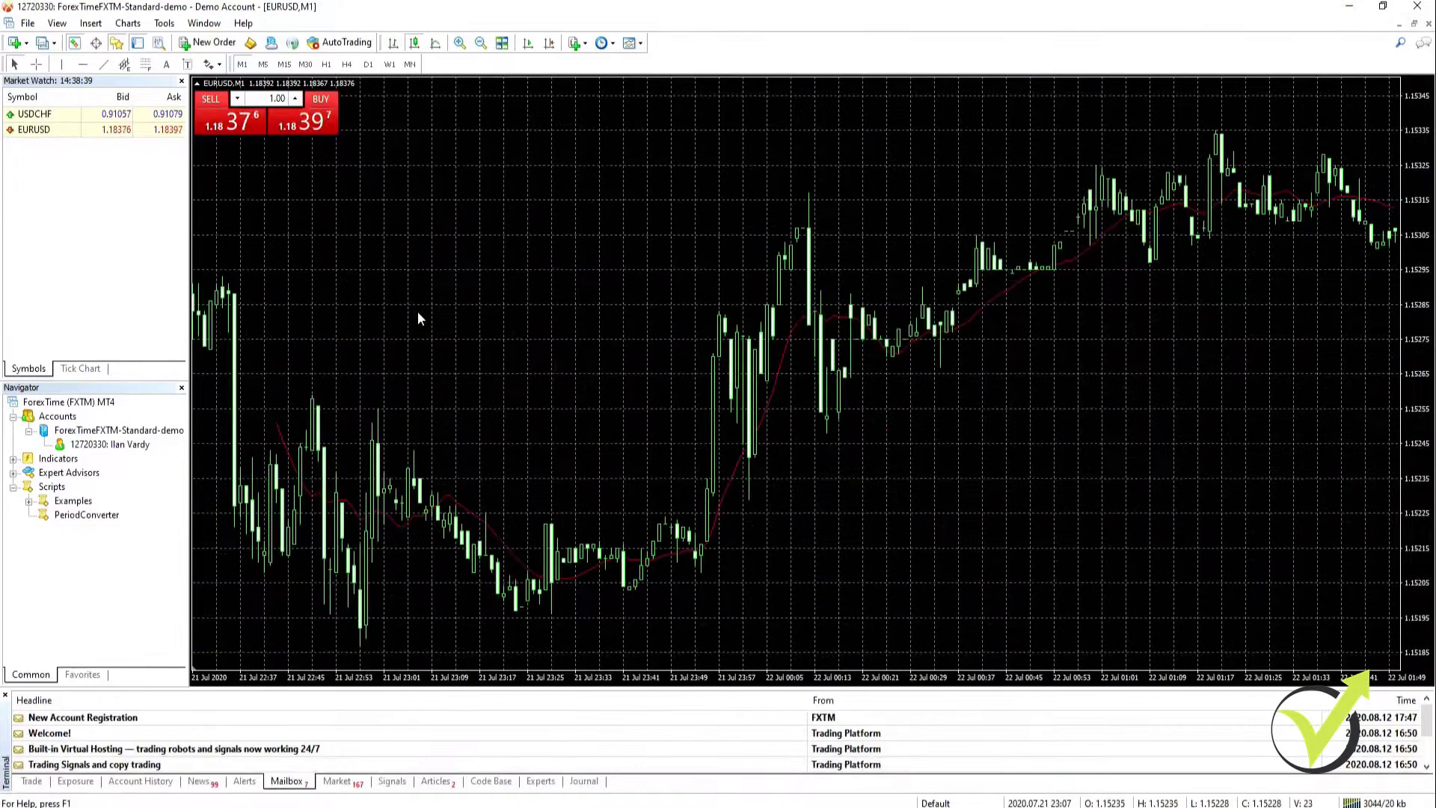
{"action": "scroll", "coordinate": [417, 311], "scroll_direction": "up", "scroll_amount": 17}
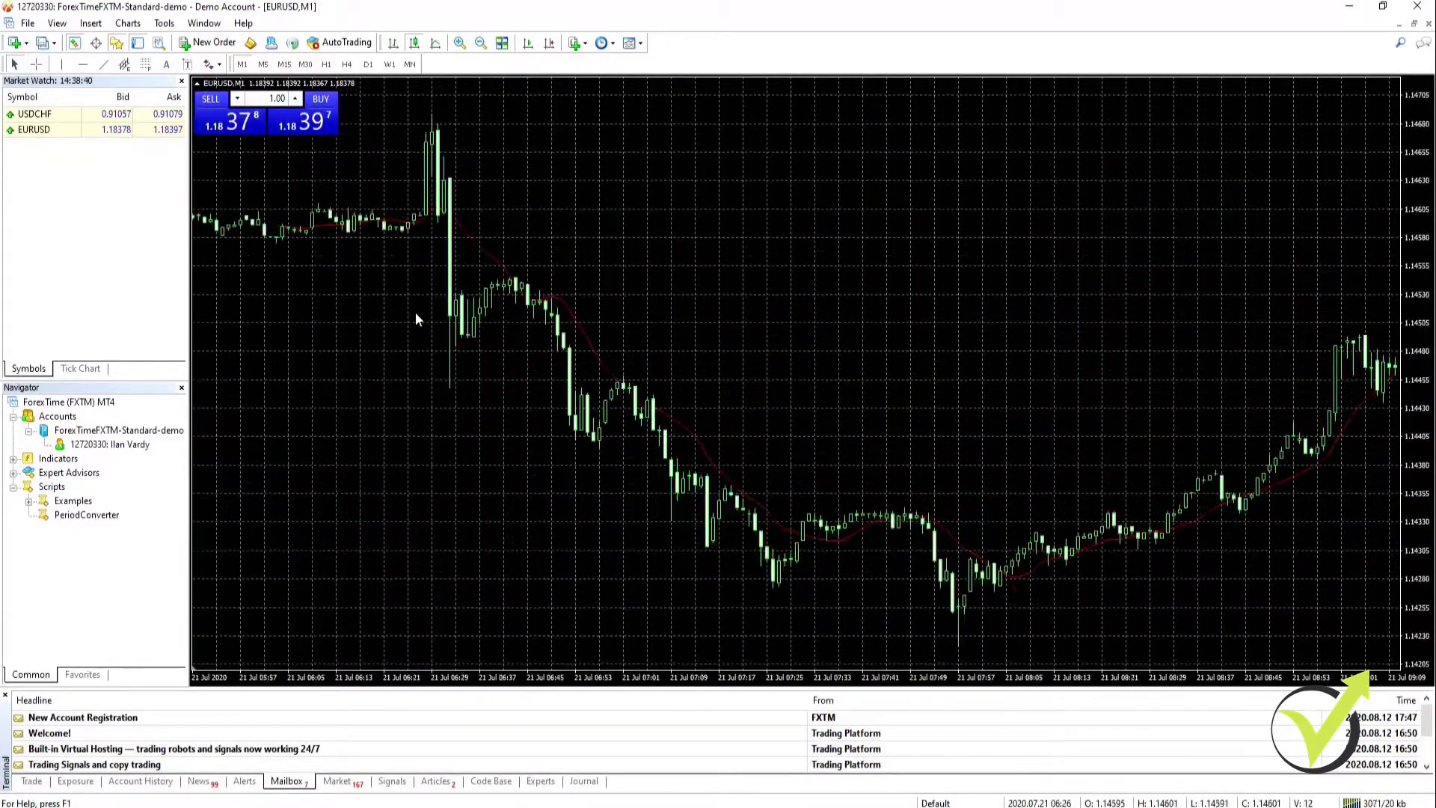
{"action": "scroll", "coordinate": [416, 319], "scroll_direction": "up", "scroll_amount": 17}
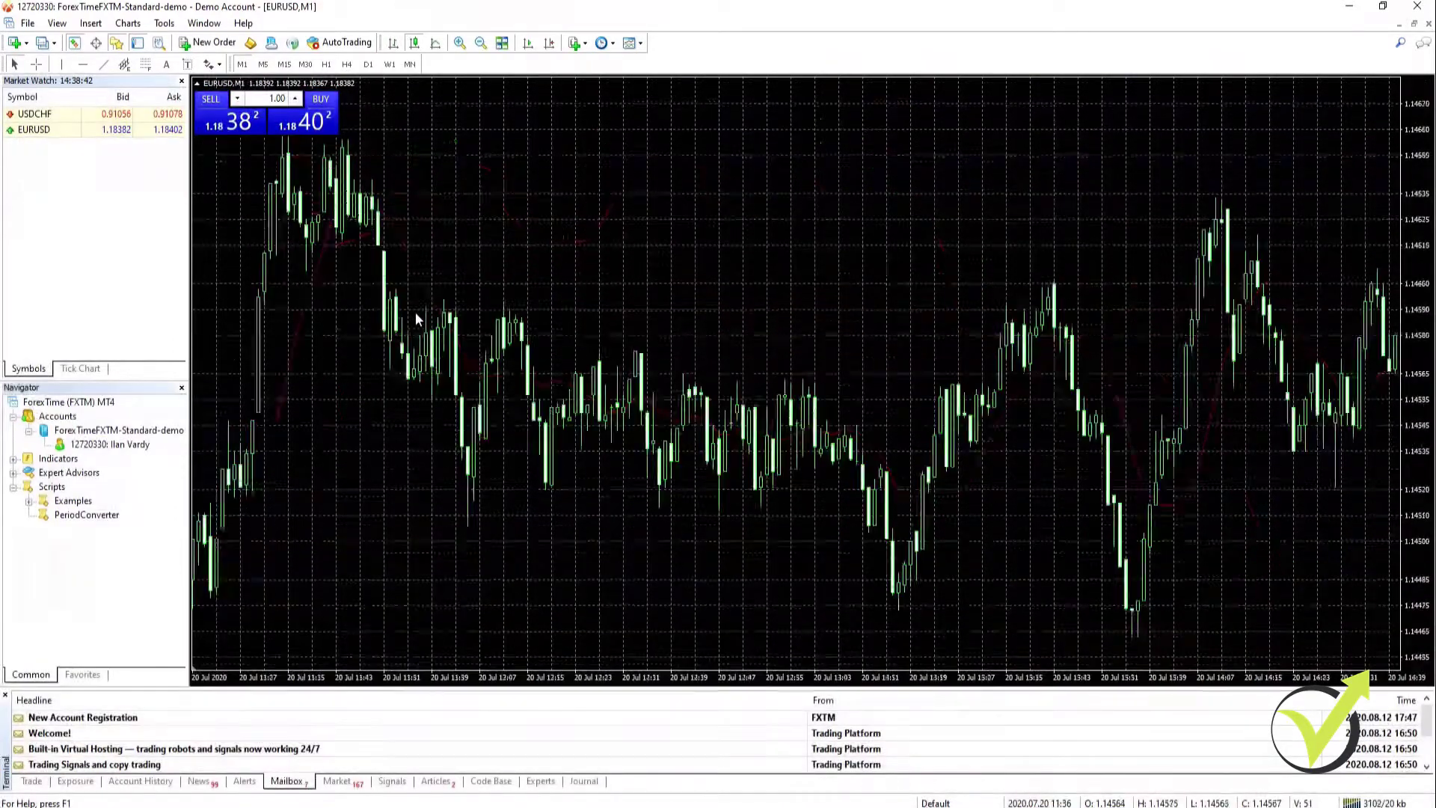
{"action": "scroll", "coordinate": [416, 319], "scroll_direction": "up", "scroll_amount": 20}
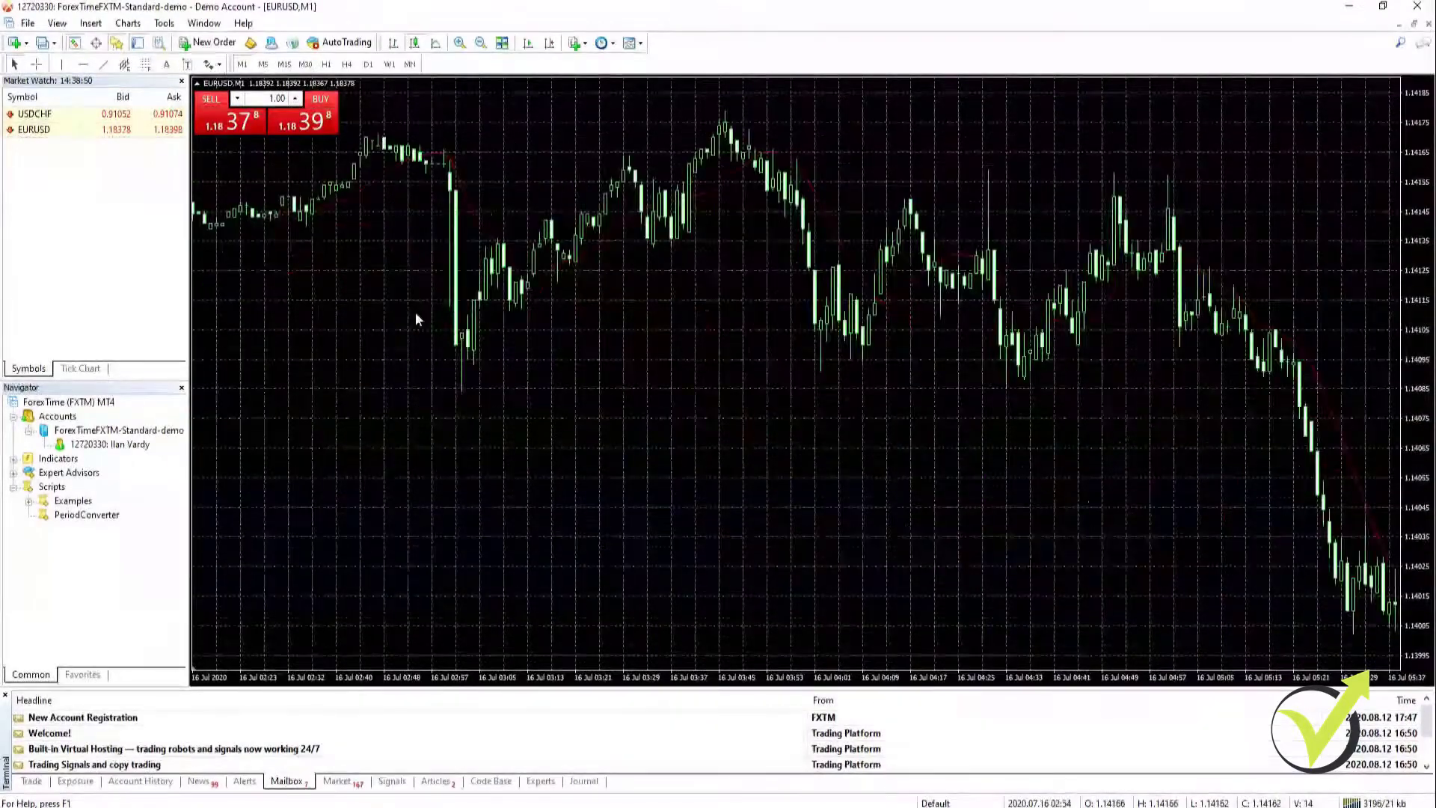
{"action": "scroll", "coordinate": [416, 319], "scroll_direction": "up", "scroll_amount": 20}
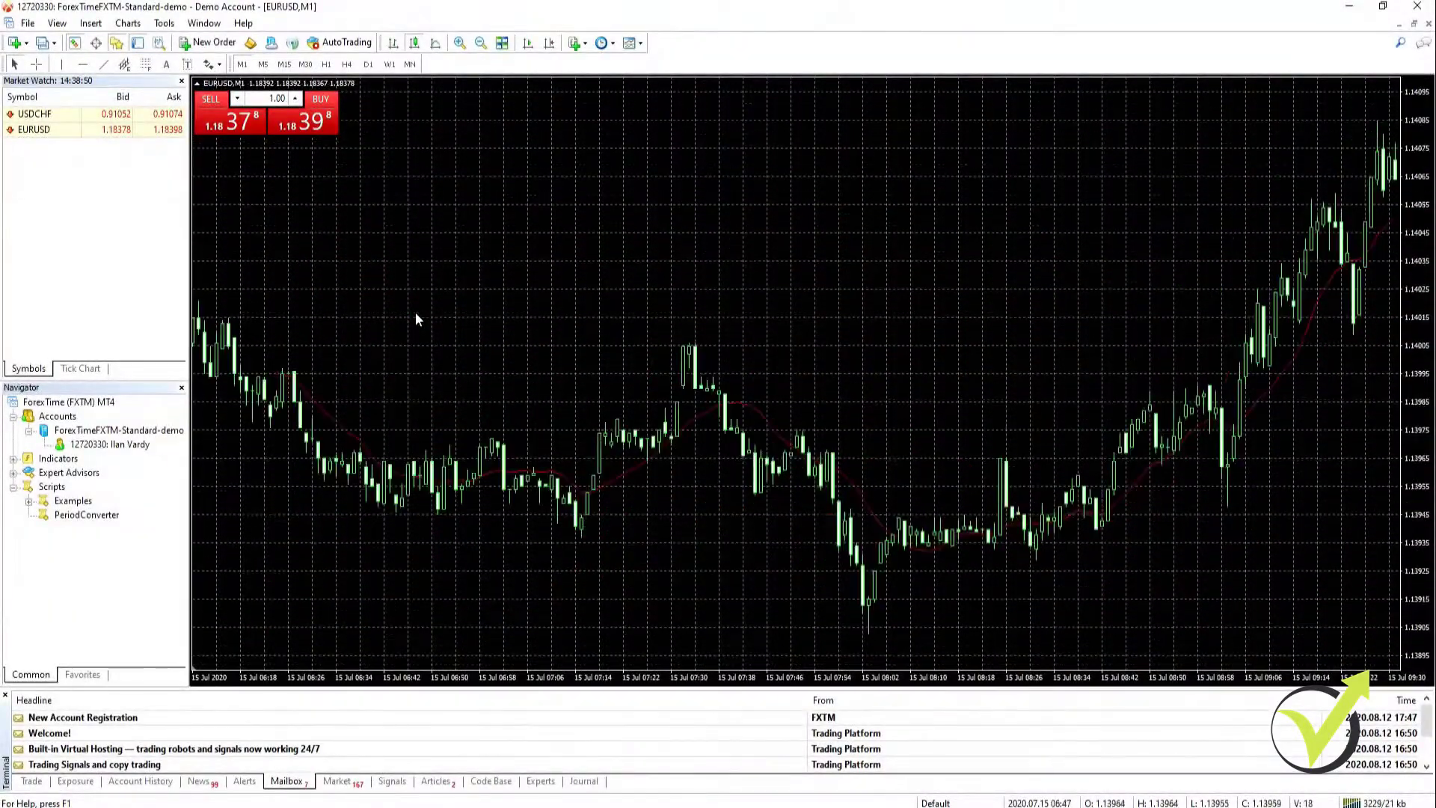
{"action": "scroll", "coordinate": [417, 319], "scroll_direction": "up", "scroll_amount": 20}
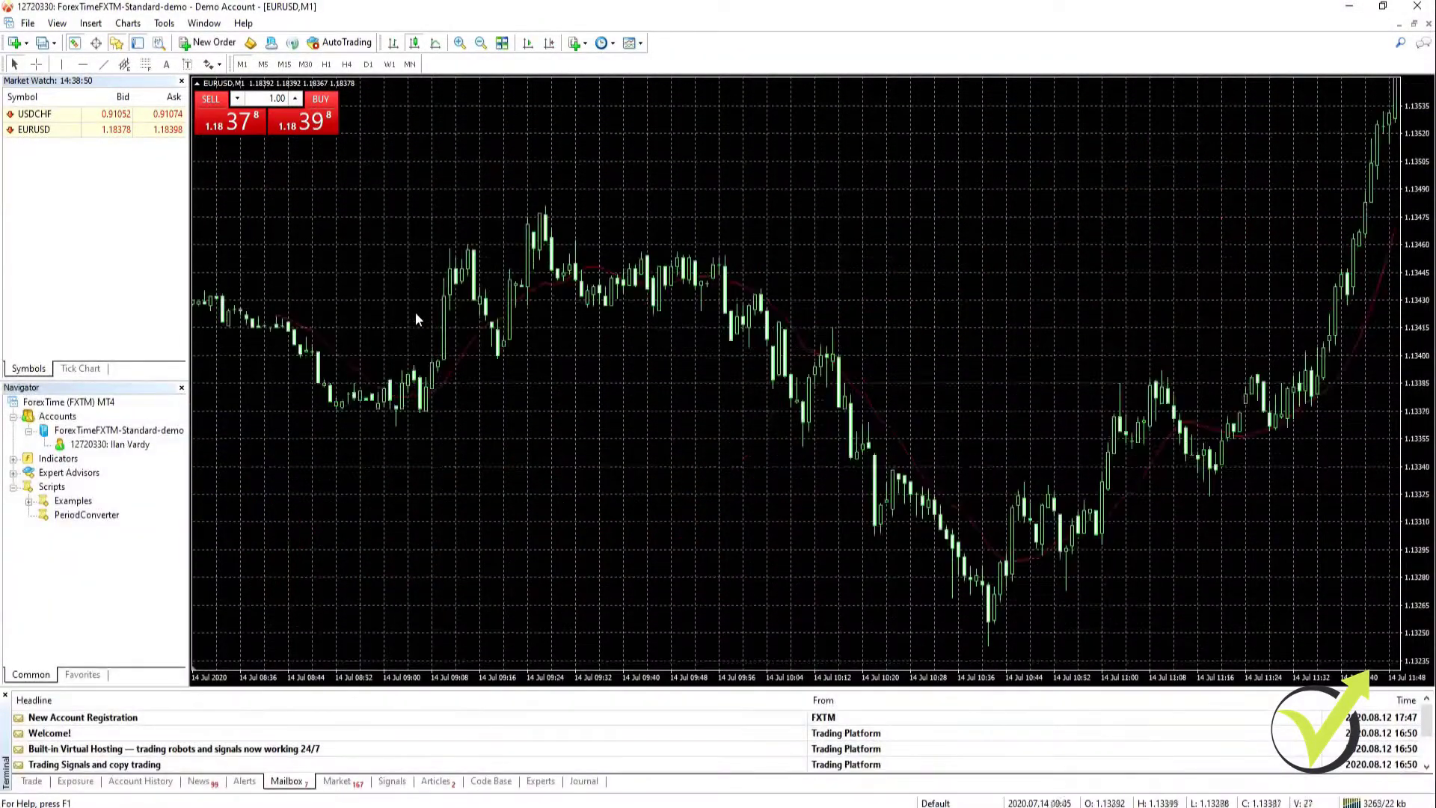
{"action": "scroll", "coordinate": [417, 319], "scroll_direction": "up", "scroll_amount": 20}
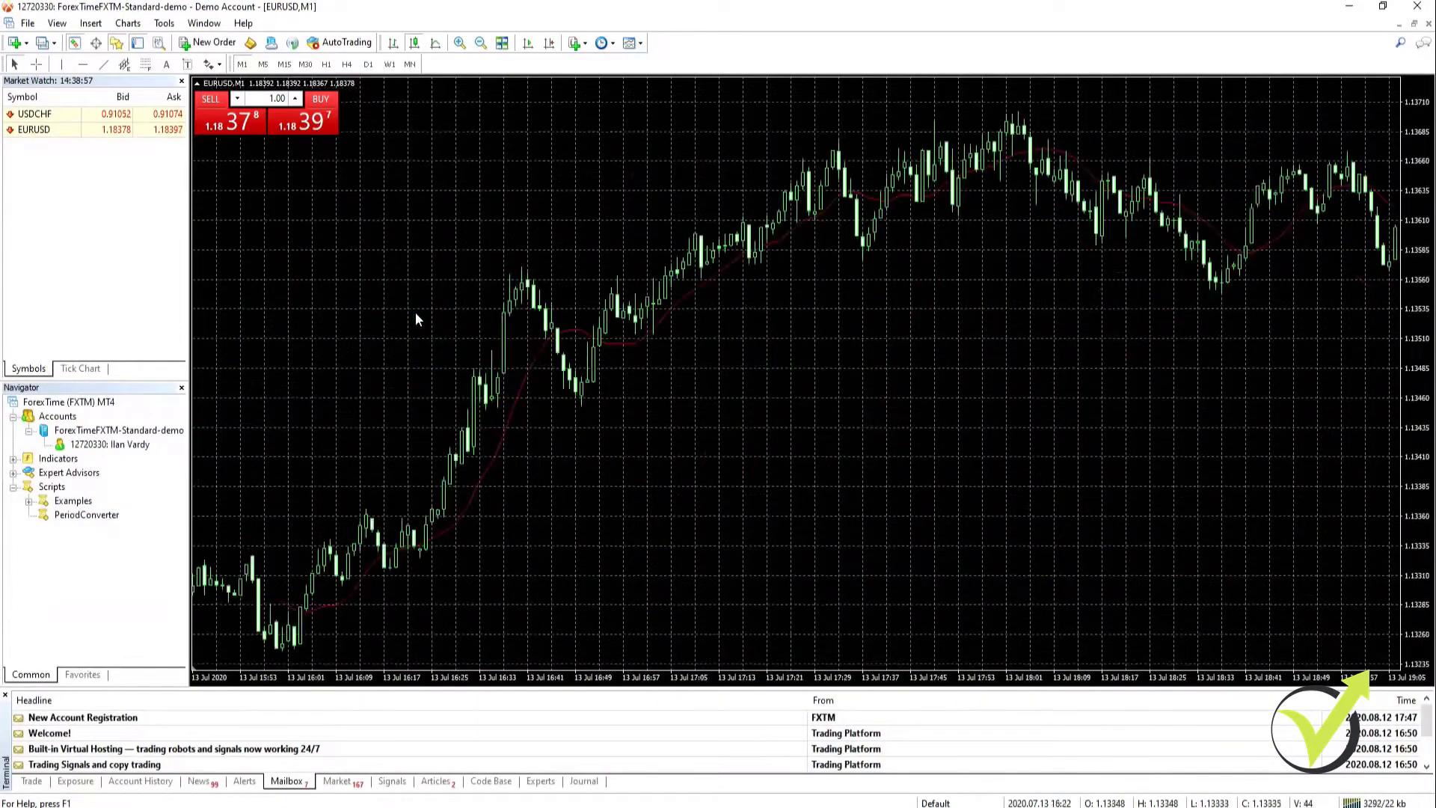
{"action": "scroll", "coordinate": [416, 319], "scroll_direction": "up", "scroll_amount": 20}
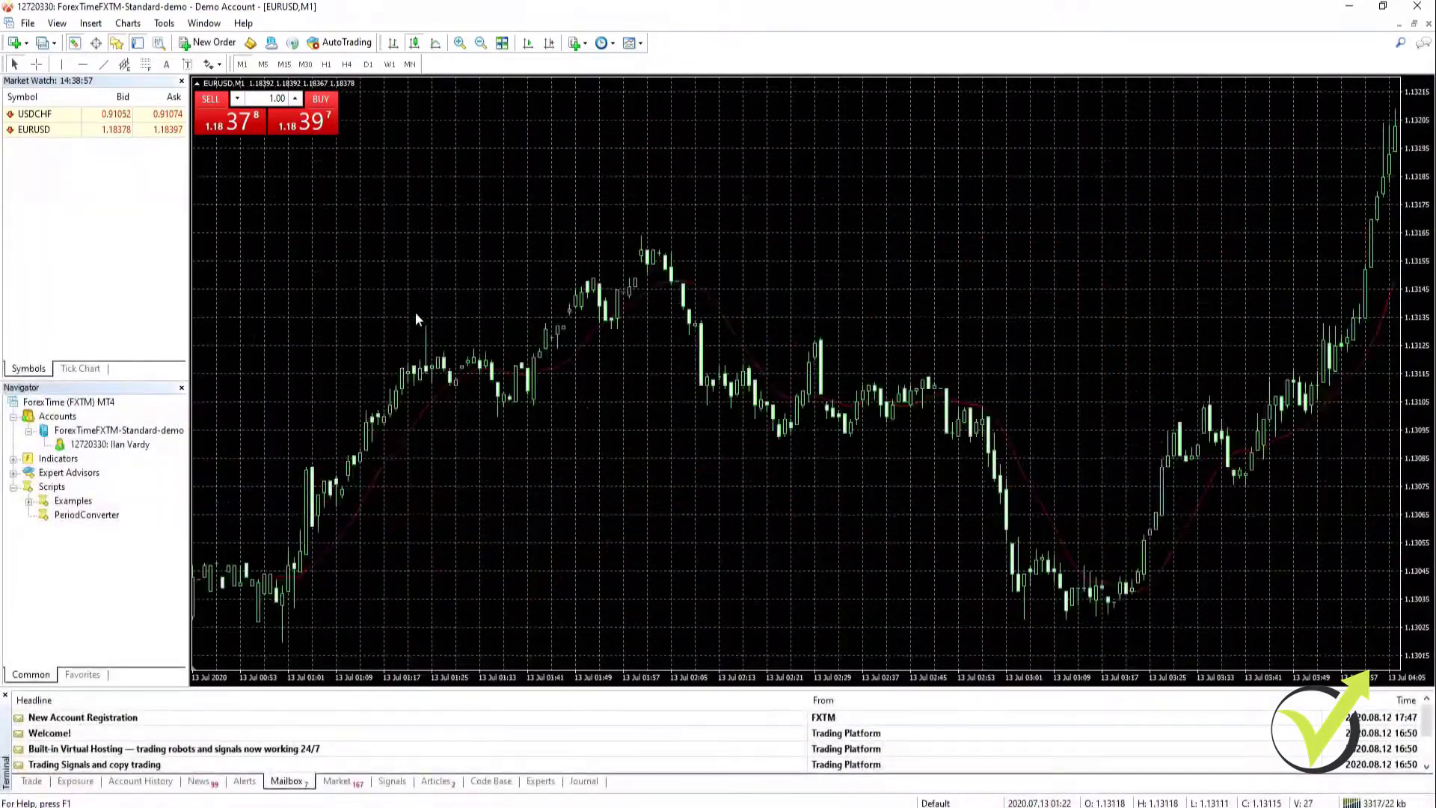
{"action": "scroll", "coordinate": [417, 320], "scroll_direction": "up", "scroll_amount": 20}
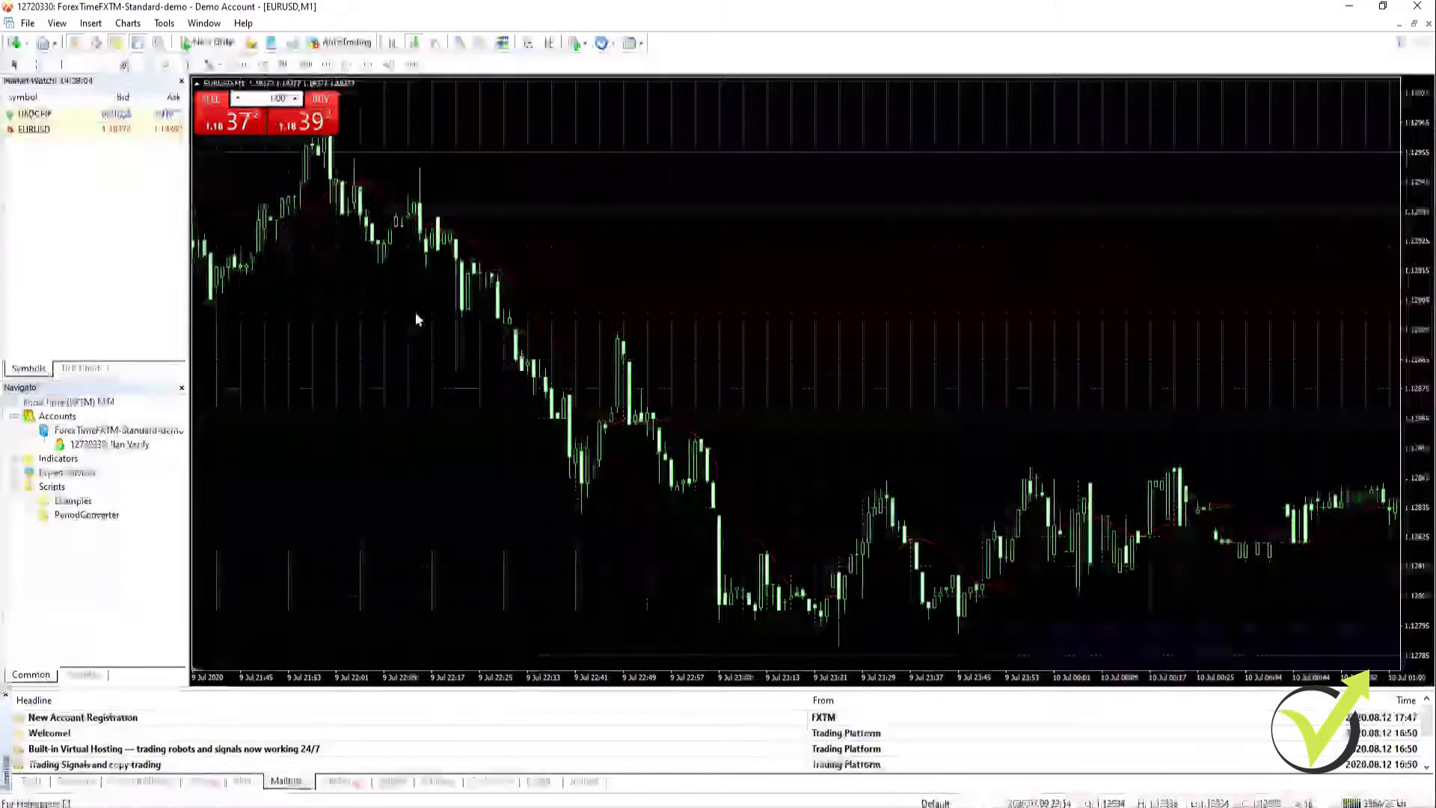
{"action": "scroll", "coordinate": [416, 319], "scroll_direction": "up", "scroll_amount": 20}
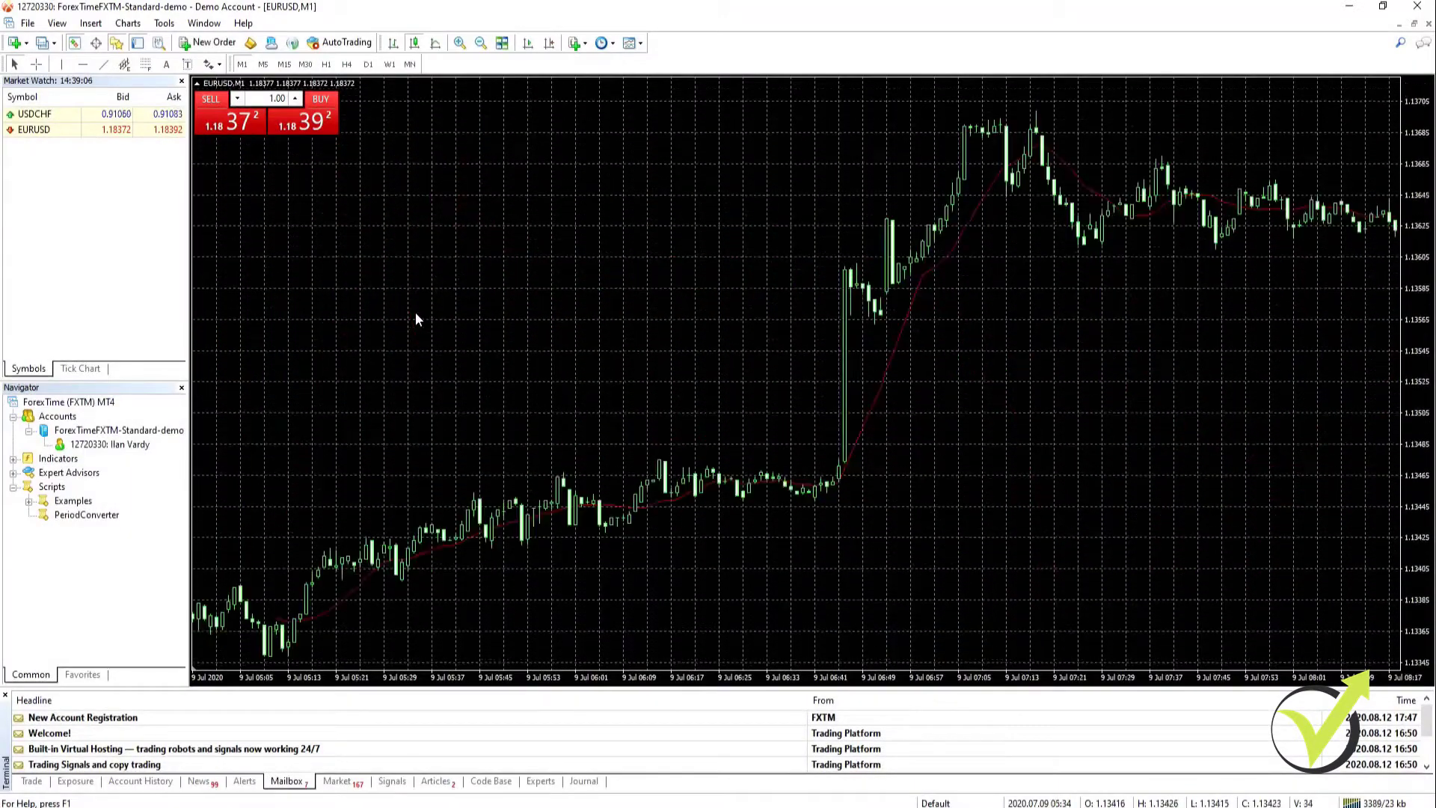
{"action": "scroll", "coordinate": [416, 320], "scroll_direction": "up", "scroll_amount": 20}
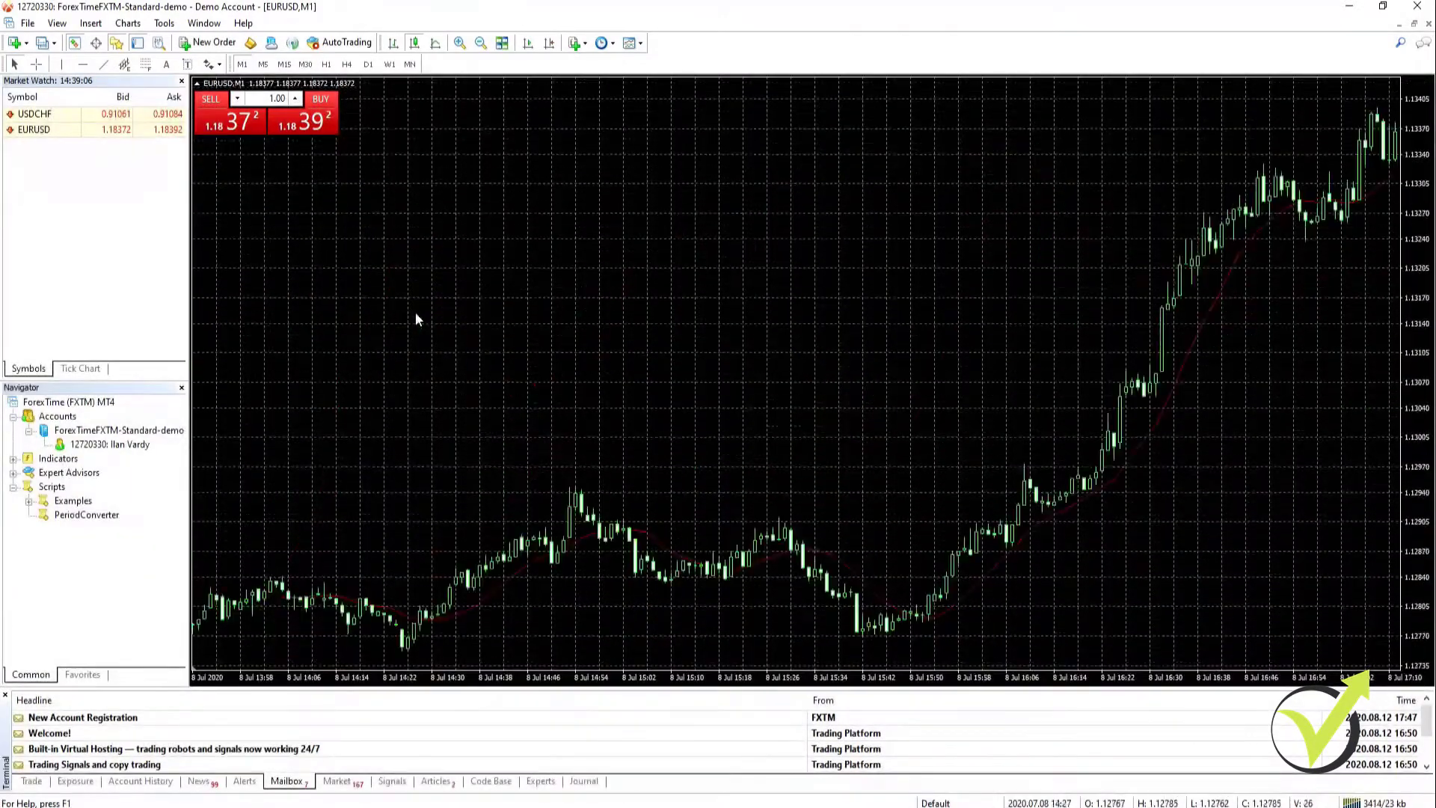
{"action": "scroll", "coordinate": [417, 320], "scroll_direction": "up", "scroll_amount": 20}
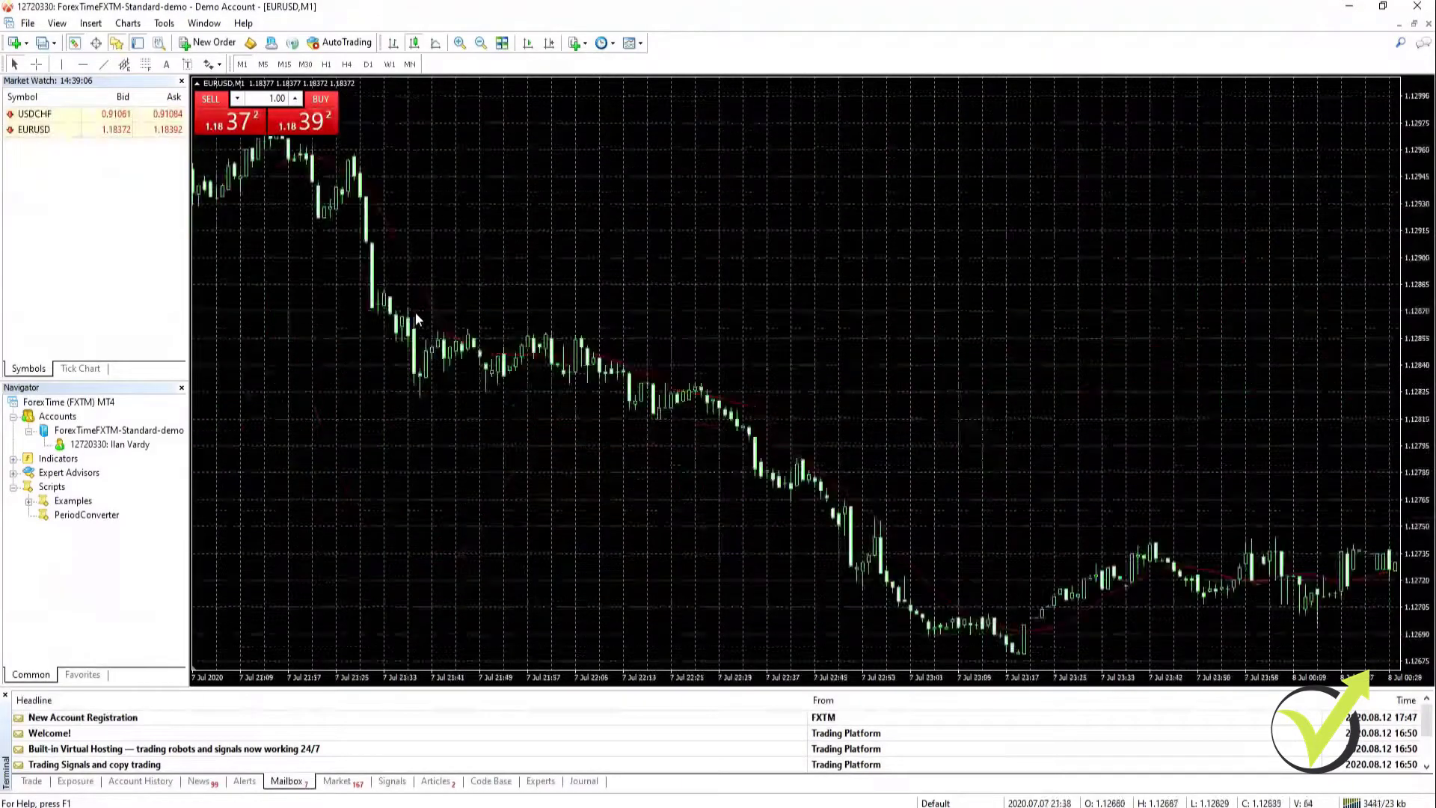
{"action": "scroll", "coordinate": [415, 312], "scroll_direction": "up", "scroll_amount": 10}
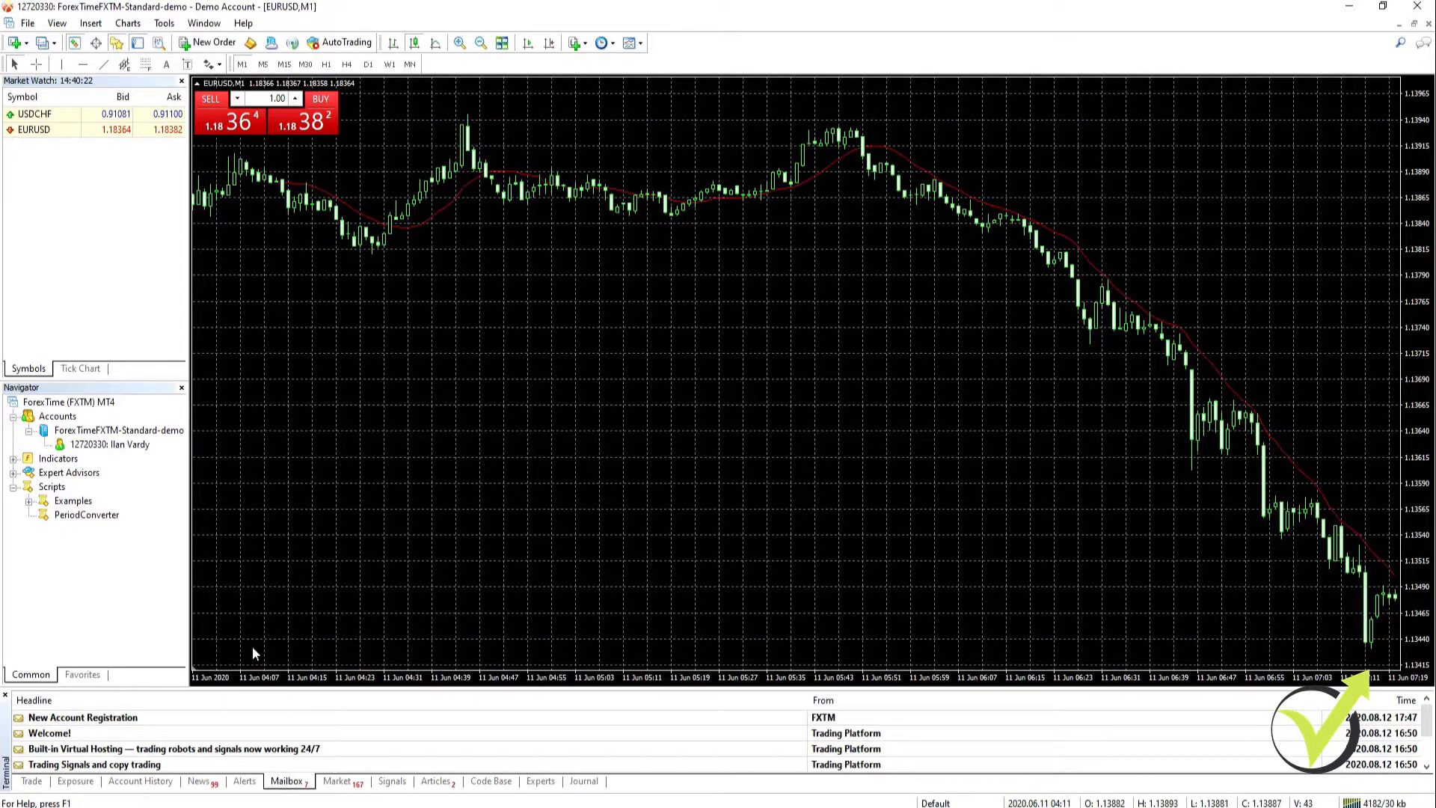
Switch the EURUSD chart to M5 and scroll back to load older history.
{"action": "left_click", "coordinate": [263, 64]}
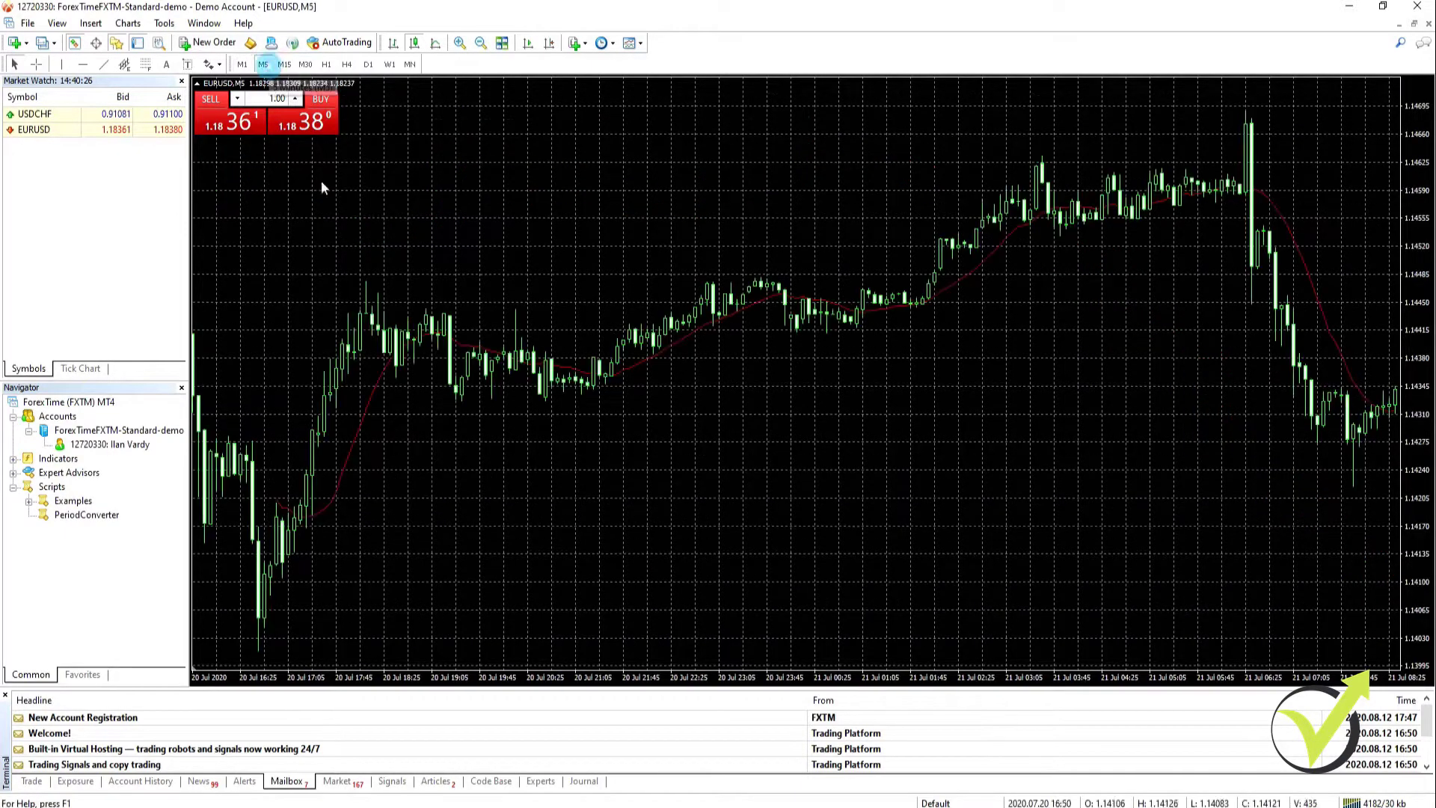
{"action": "scroll", "coordinate": [369, 245], "scroll_direction": "left", "scroll_amount": 15}
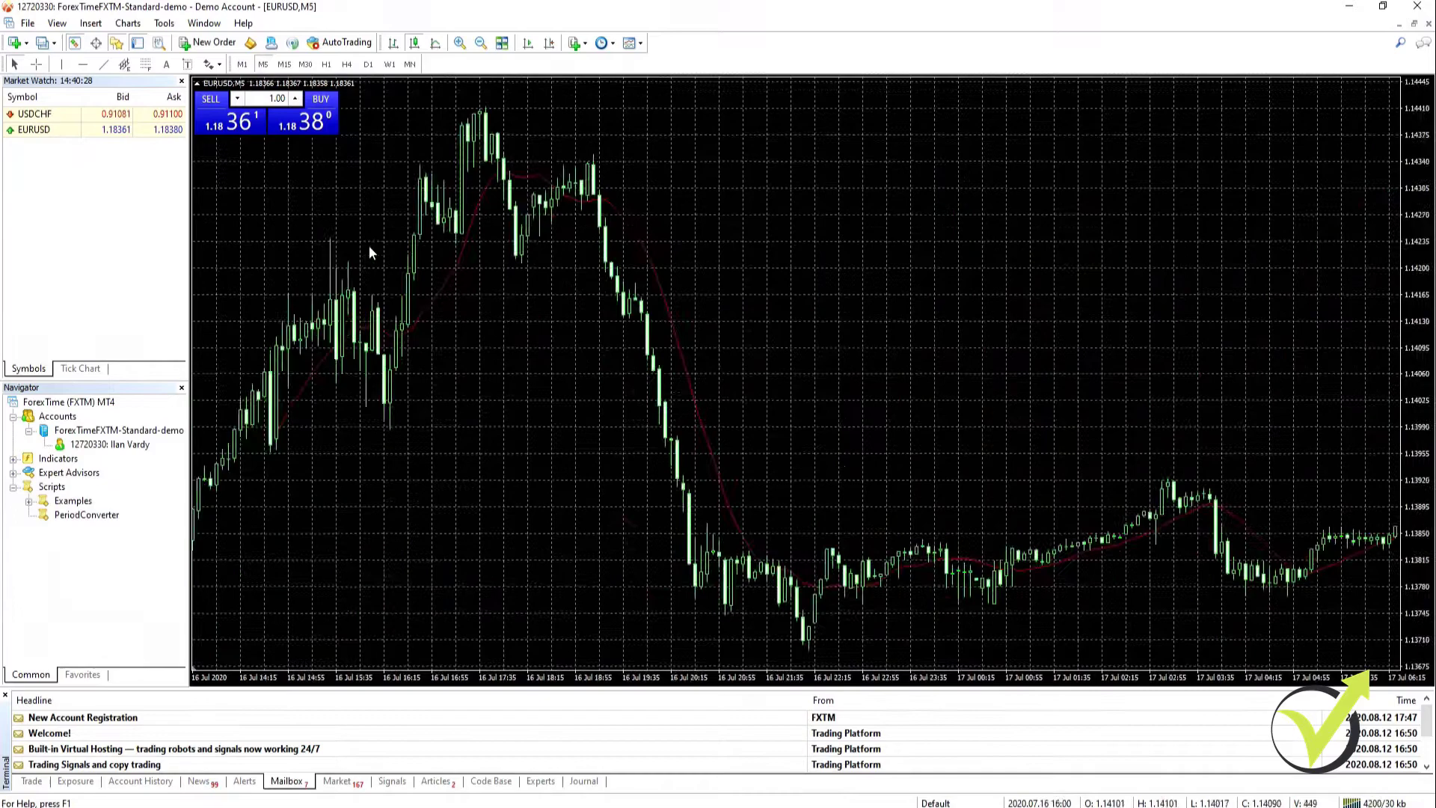
{"action": "scroll", "coordinate": [369, 245], "scroll_direction": "left", "scroll_amount": 20}
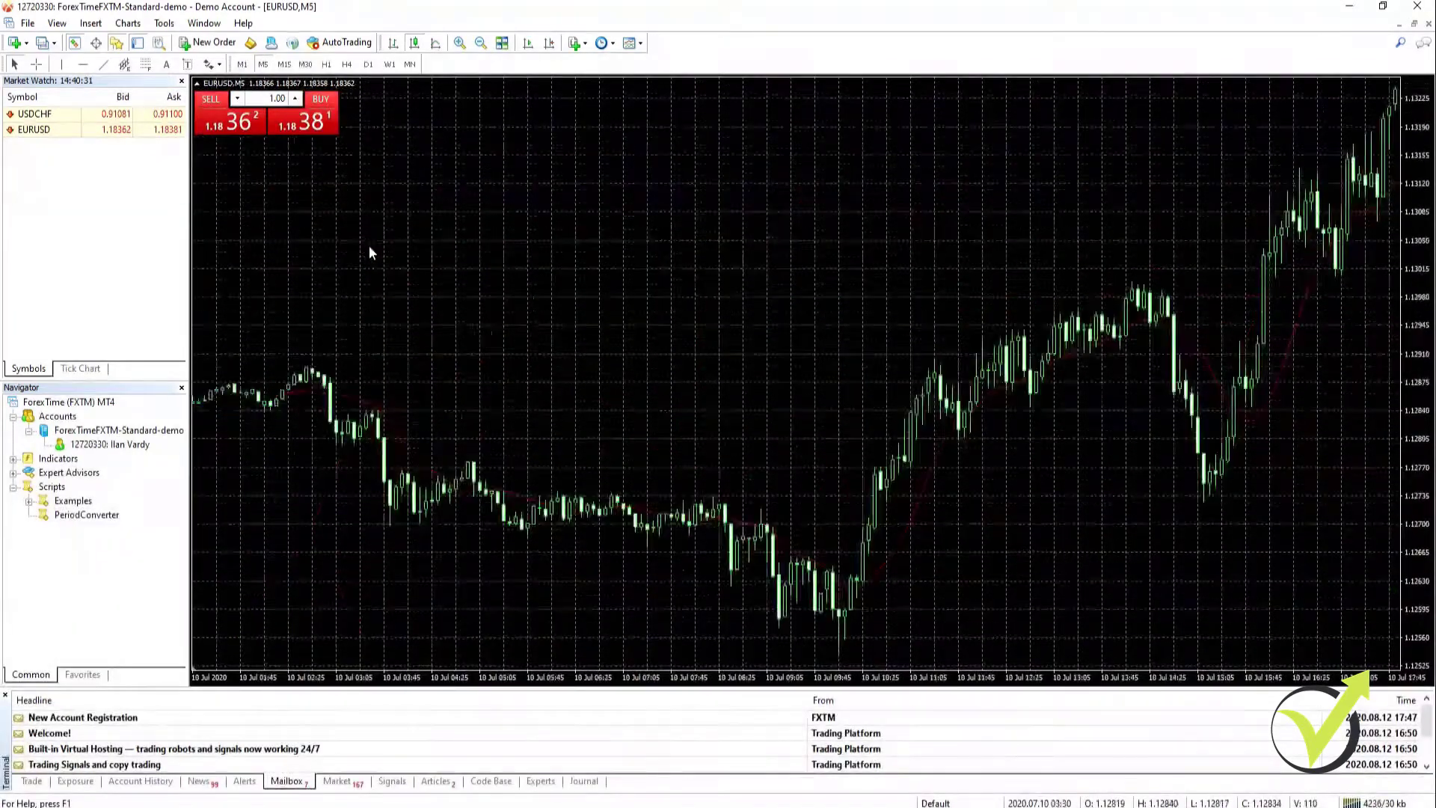
{"action": "scroll", "coordinate": [369, 246], "scroll_direction": "left", "scroll_amount": 20}
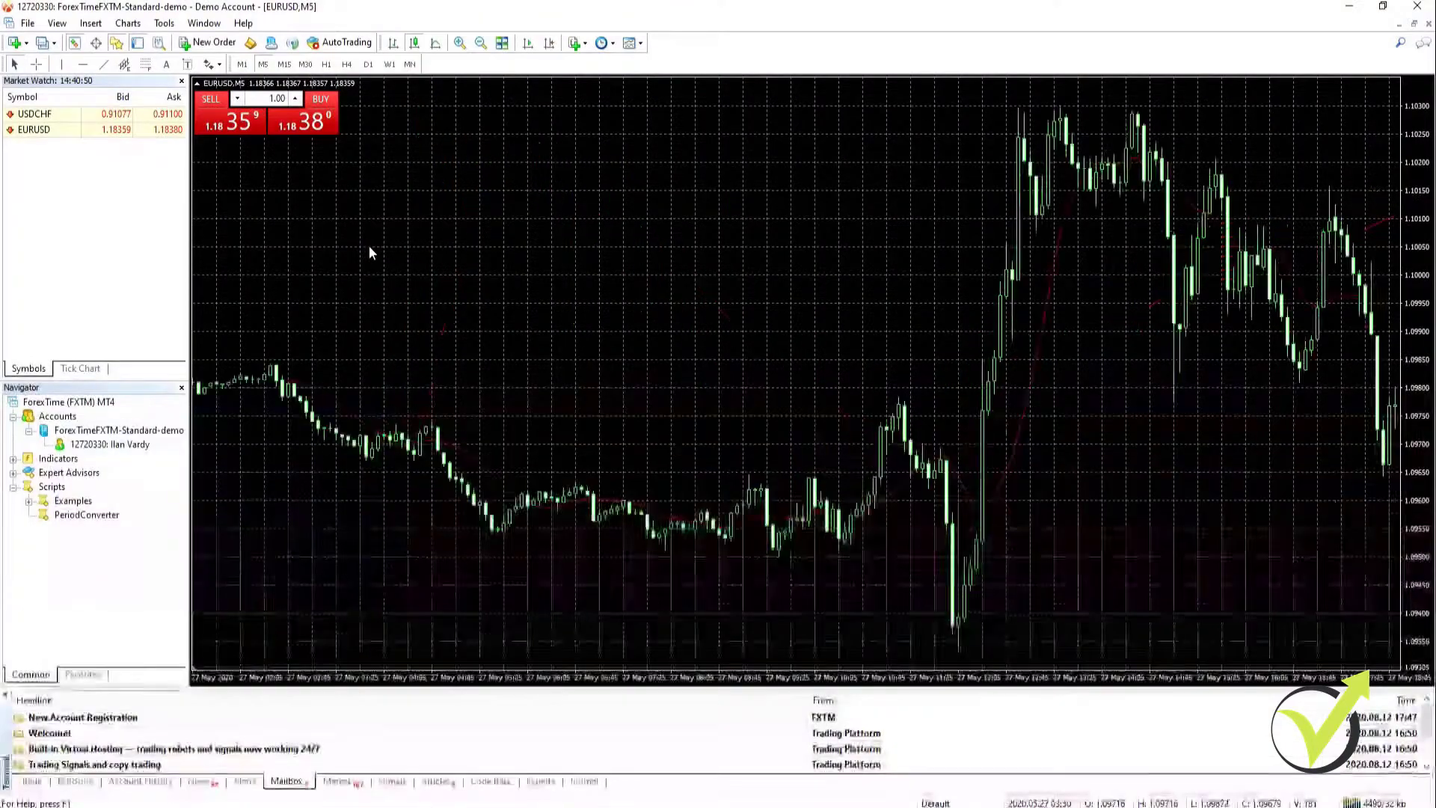
{"action": "scroll", "coordinate": [369, 246], "scroll_direction": "left", "scroll_amount": 20}
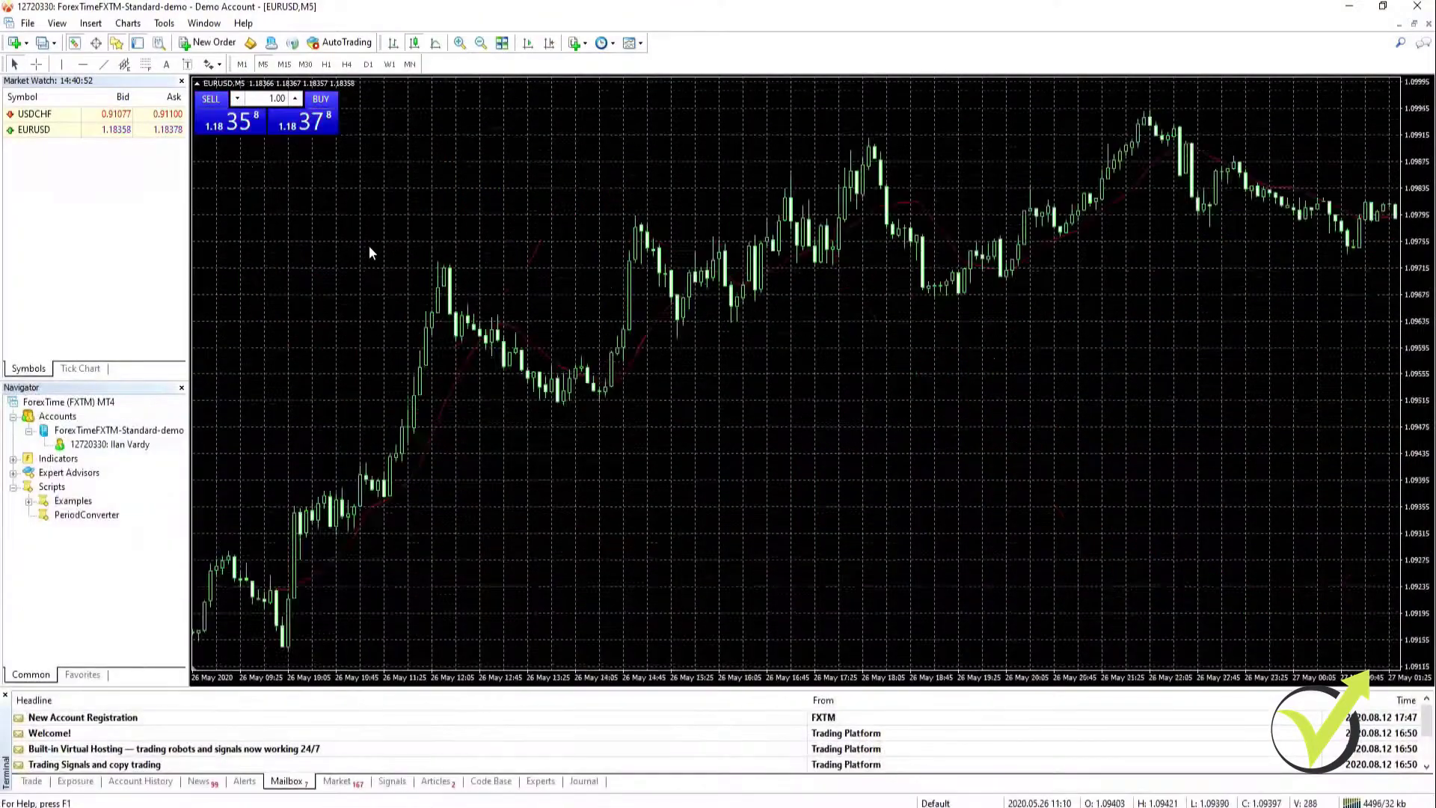
{"action": "scroll", "coordinate": [369, 245], "scroll_direction": "left", "scroll_amount": 20}
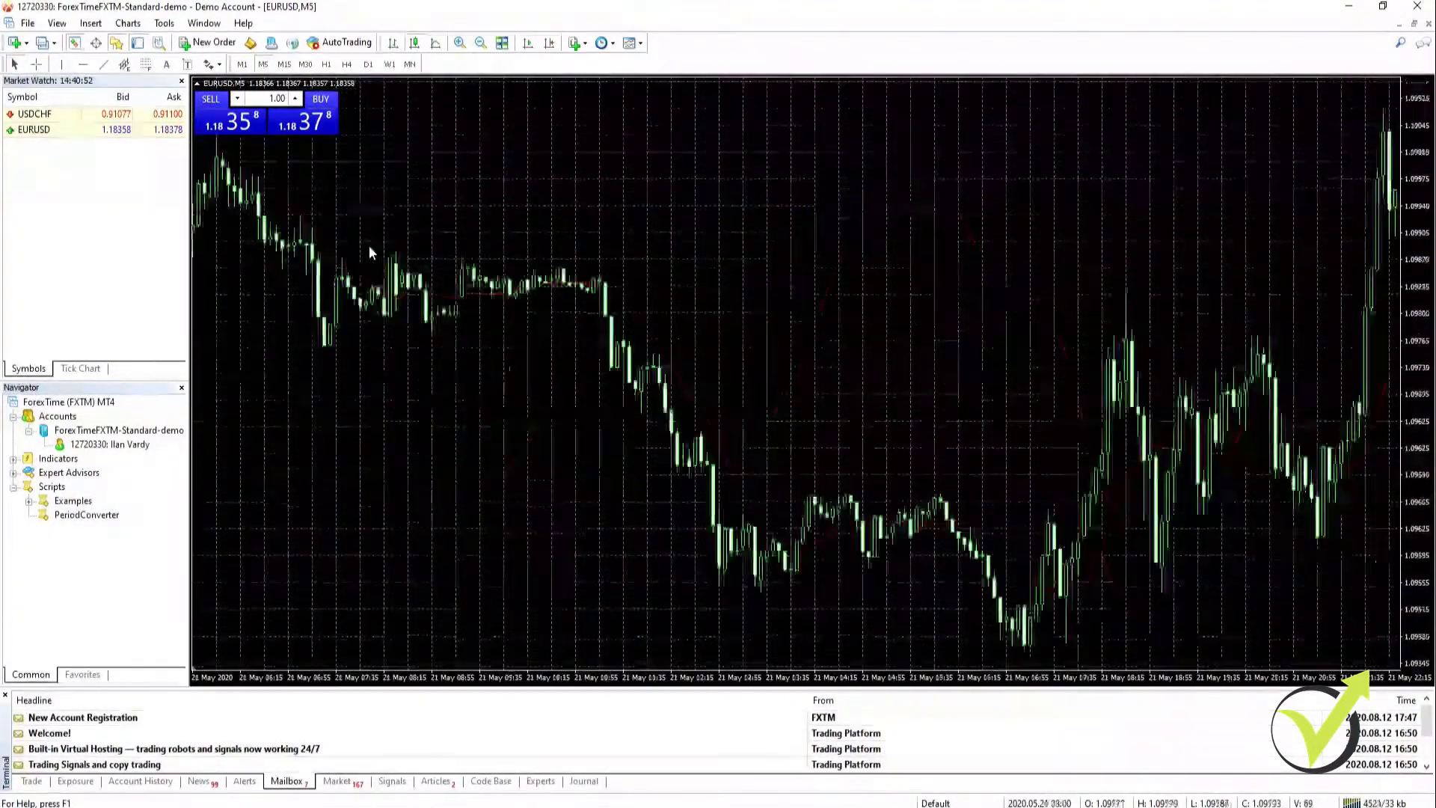
{"action": "scroll", "coordinate": [369, 245], "scroll_direction": "left", "scroll_amount": 15}
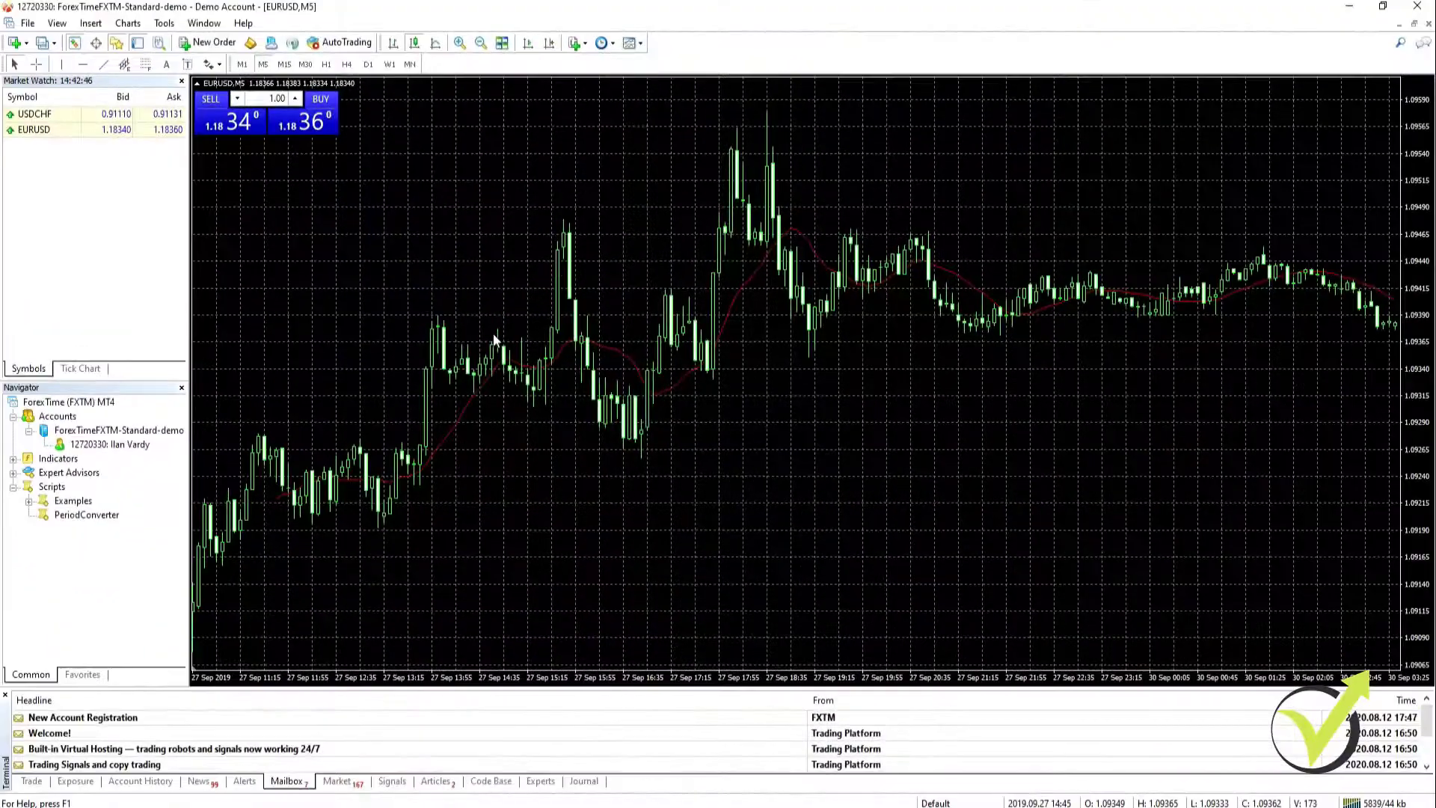
Switch to M15 and scroll back until history reaches 20 Feb 2019.
{"action": "left_click", "coordinate": [285, 65]}
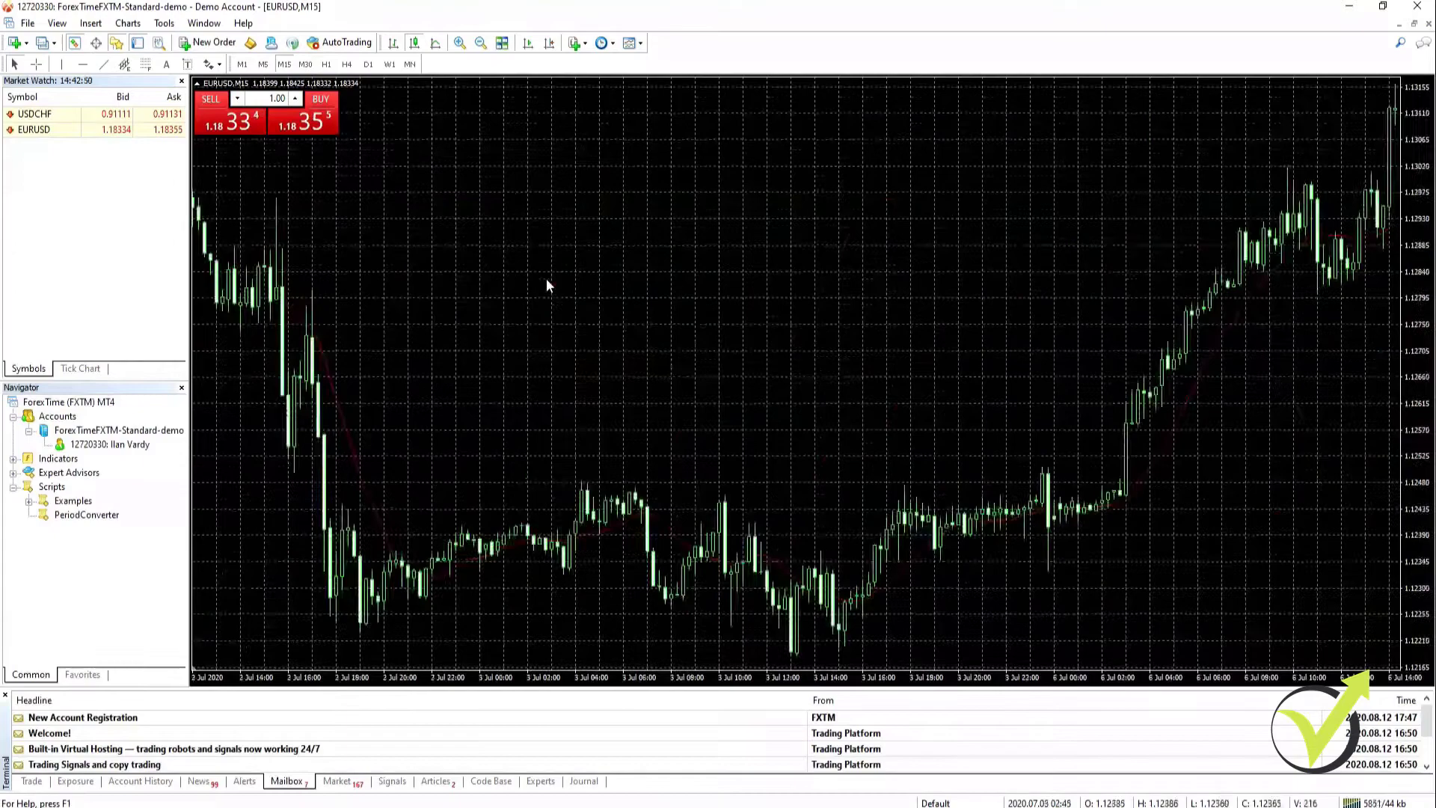
{"action": "scroll", "coordinate": [547, 281], "scroll_direction": "left", "scroll_amount": 20}
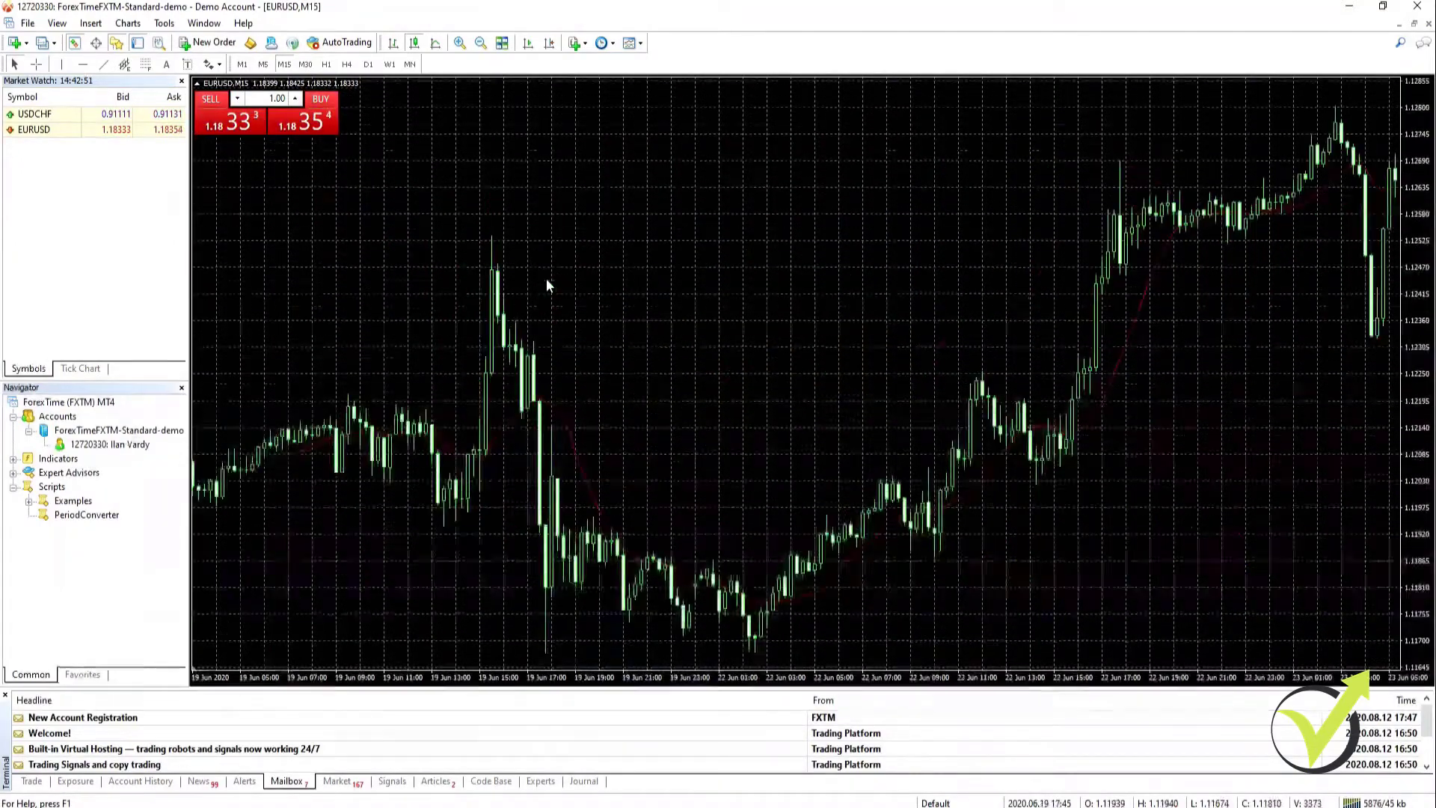
{"action": "scroll", "coordinate": [546, 284], "scroll_direction": "left", "scroll_amount": 20}
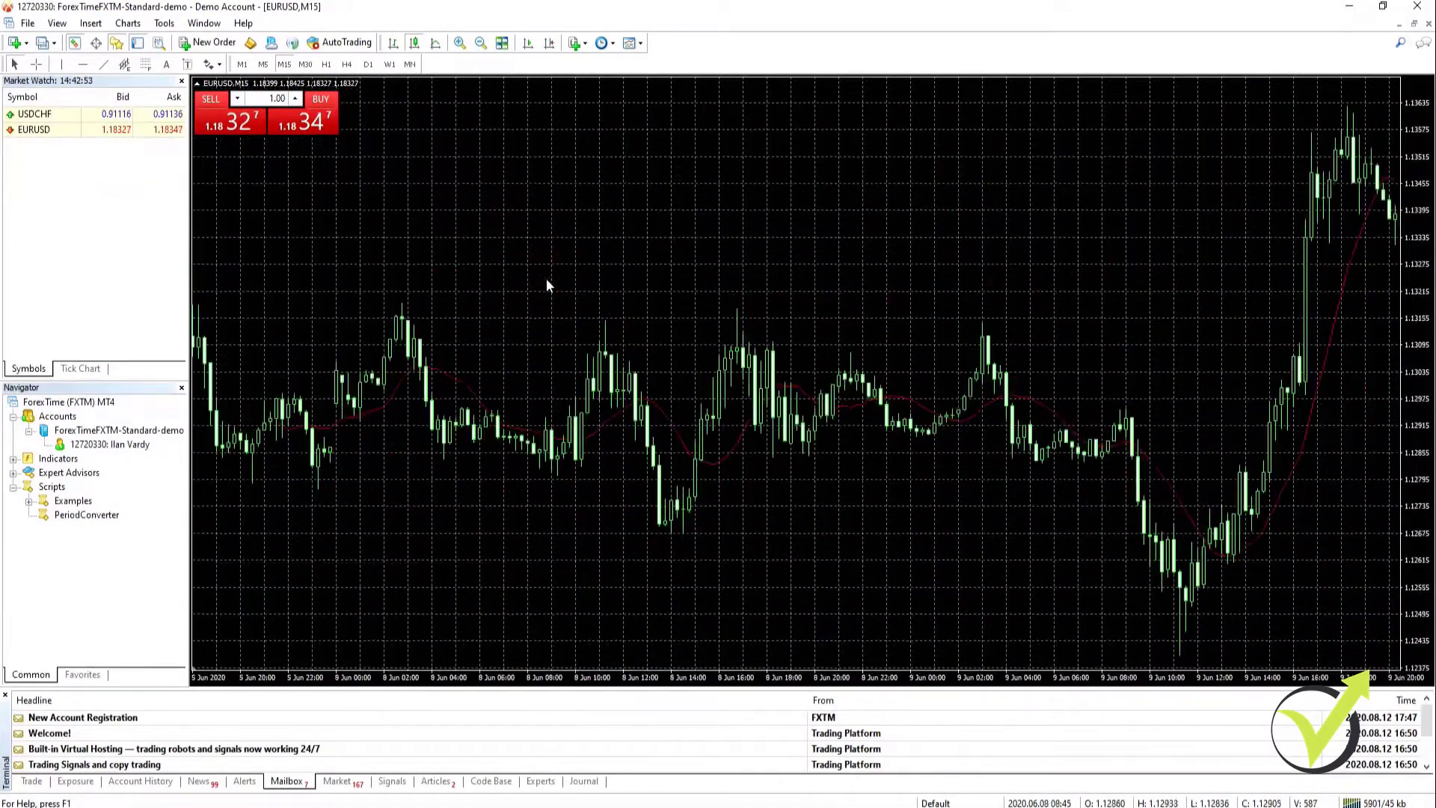
{"action": "scroll", "coordinate": [546, 281], "scroll_direction": "left", "scroll_amount": 20}
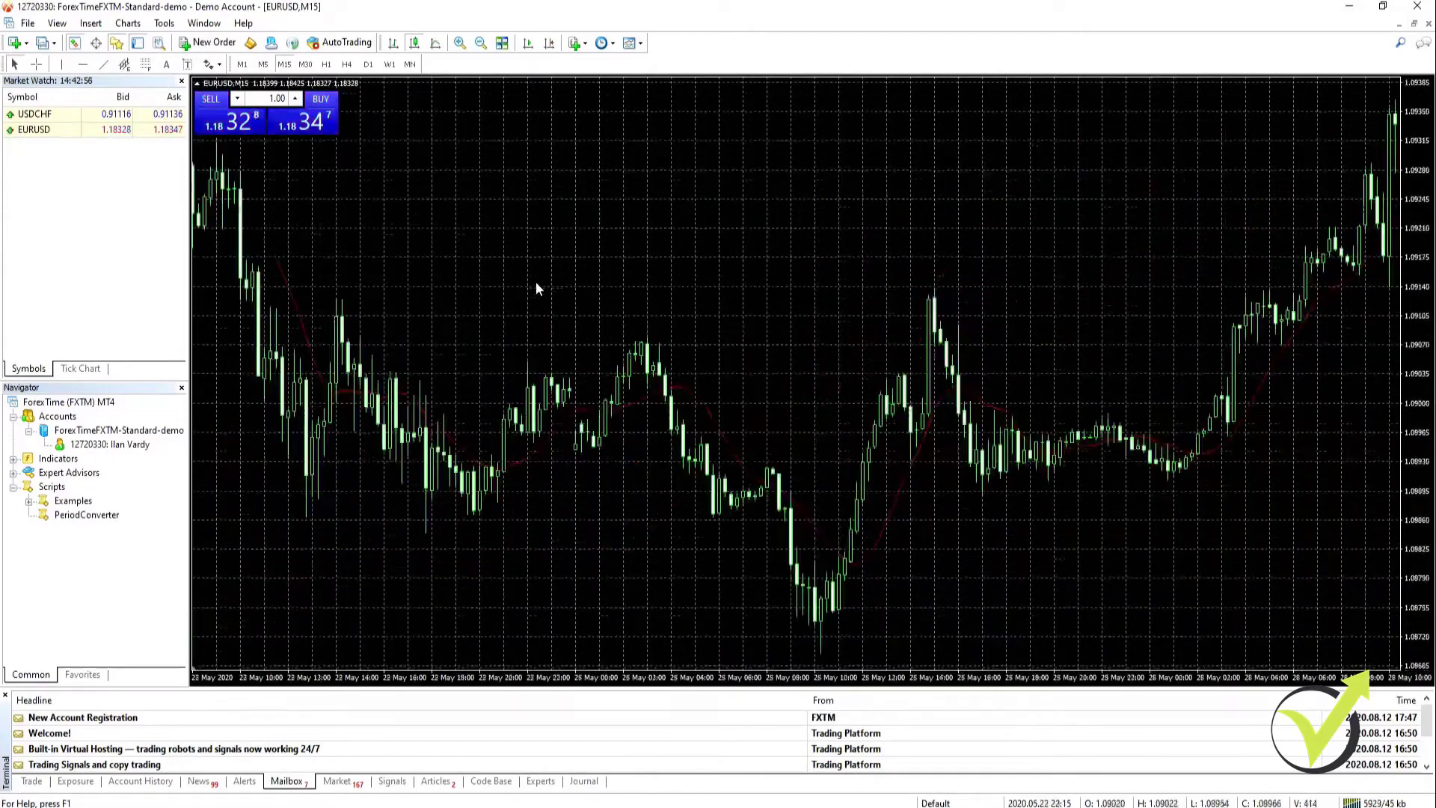
{"action": "scroll", "coordinate": [535, 283], "scroll_direction": "left", "scroll_amount": 20}
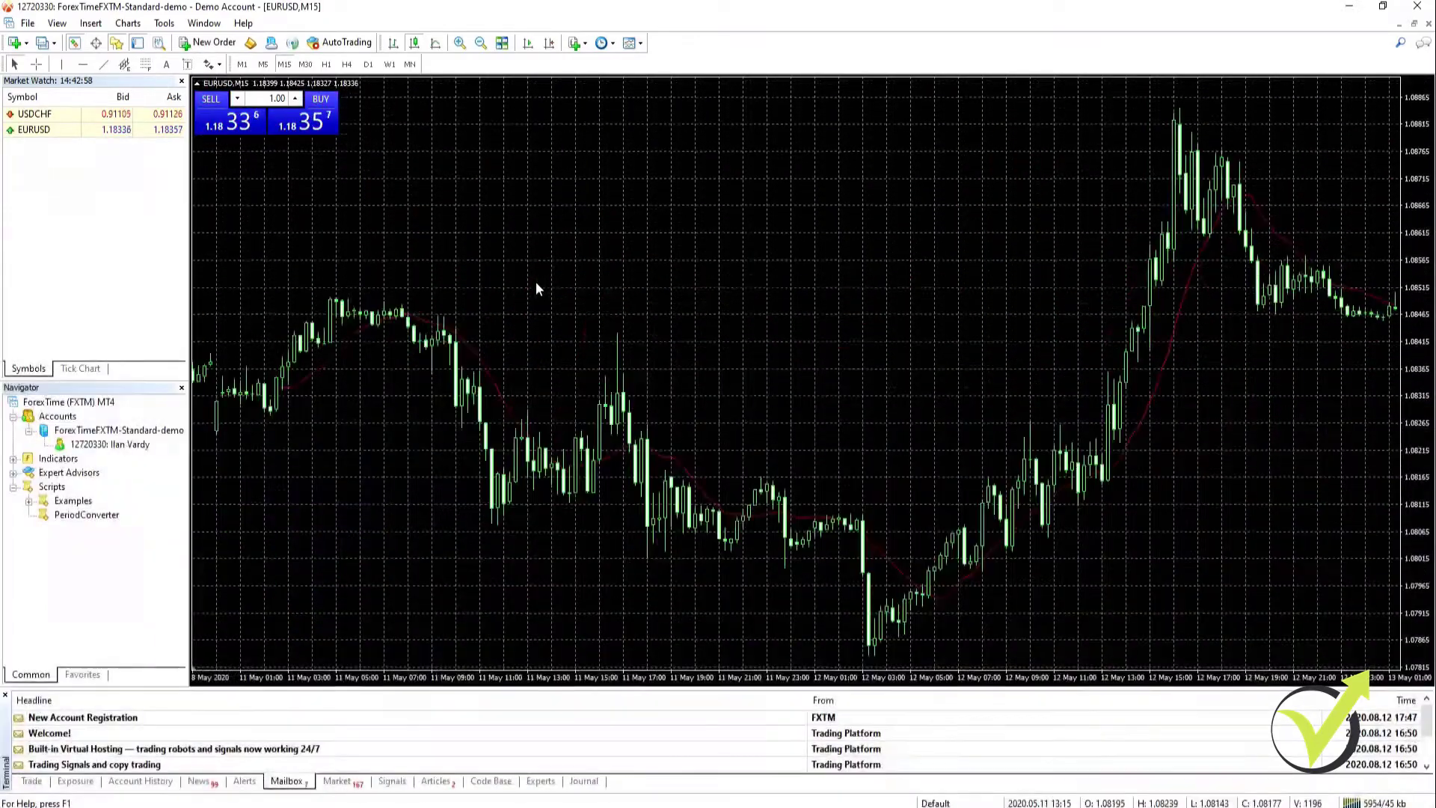
{"action": "scroll", "coordinate": [536, 283], "scroll_direction": "left", "scroll_amount": 10}
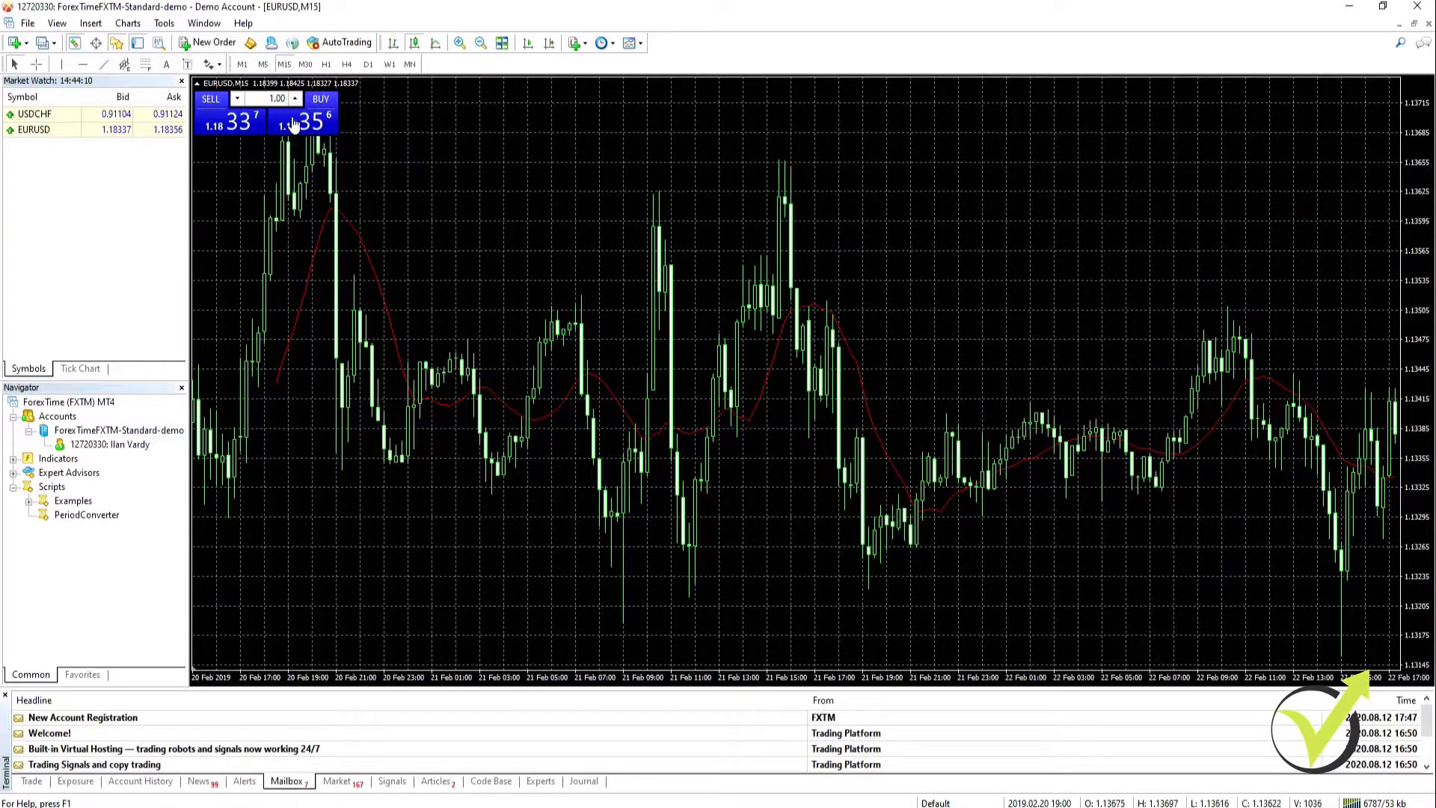
Switch the EURUSD chart to M30 and scroll back to load older history.
{"action": "left_click", "coordinate": [305, 65]}
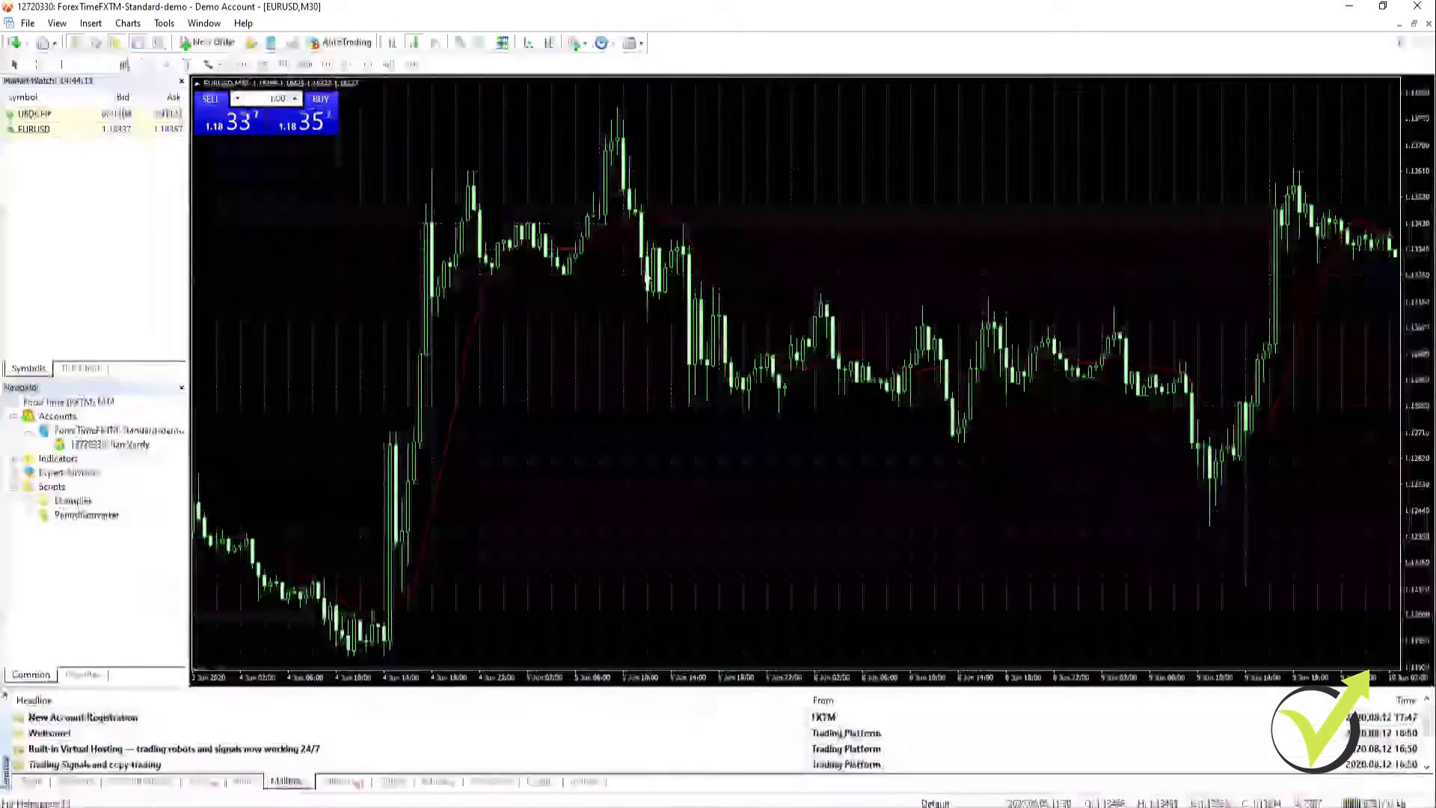
{"action": "scroll", "coordinate": [667, 331], "scroll_direction": "left", "scroll_amount": 10}
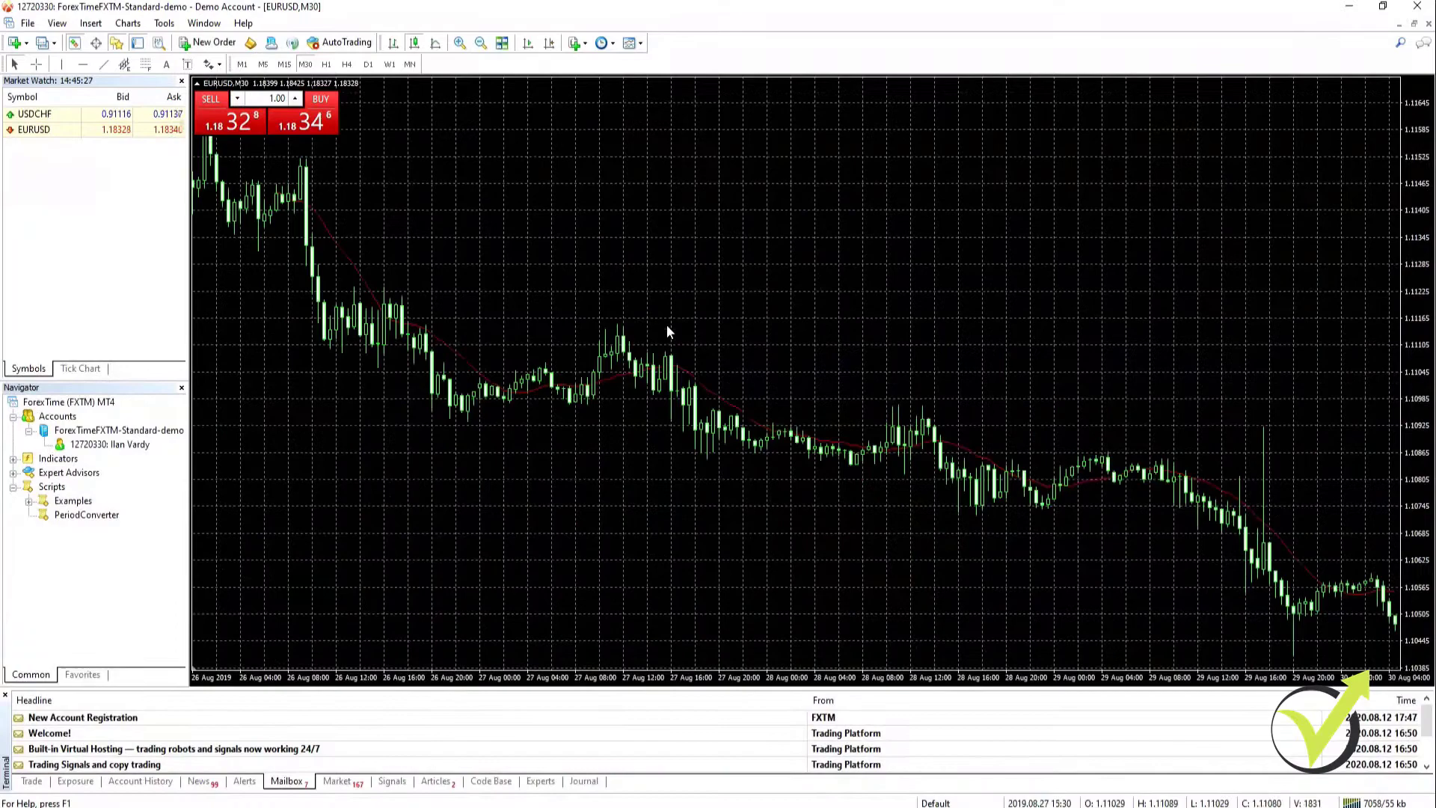
{"action": "scroll", "coordinate": [668, 329], "scroll_direction": "left", "scroll_amount": 15}
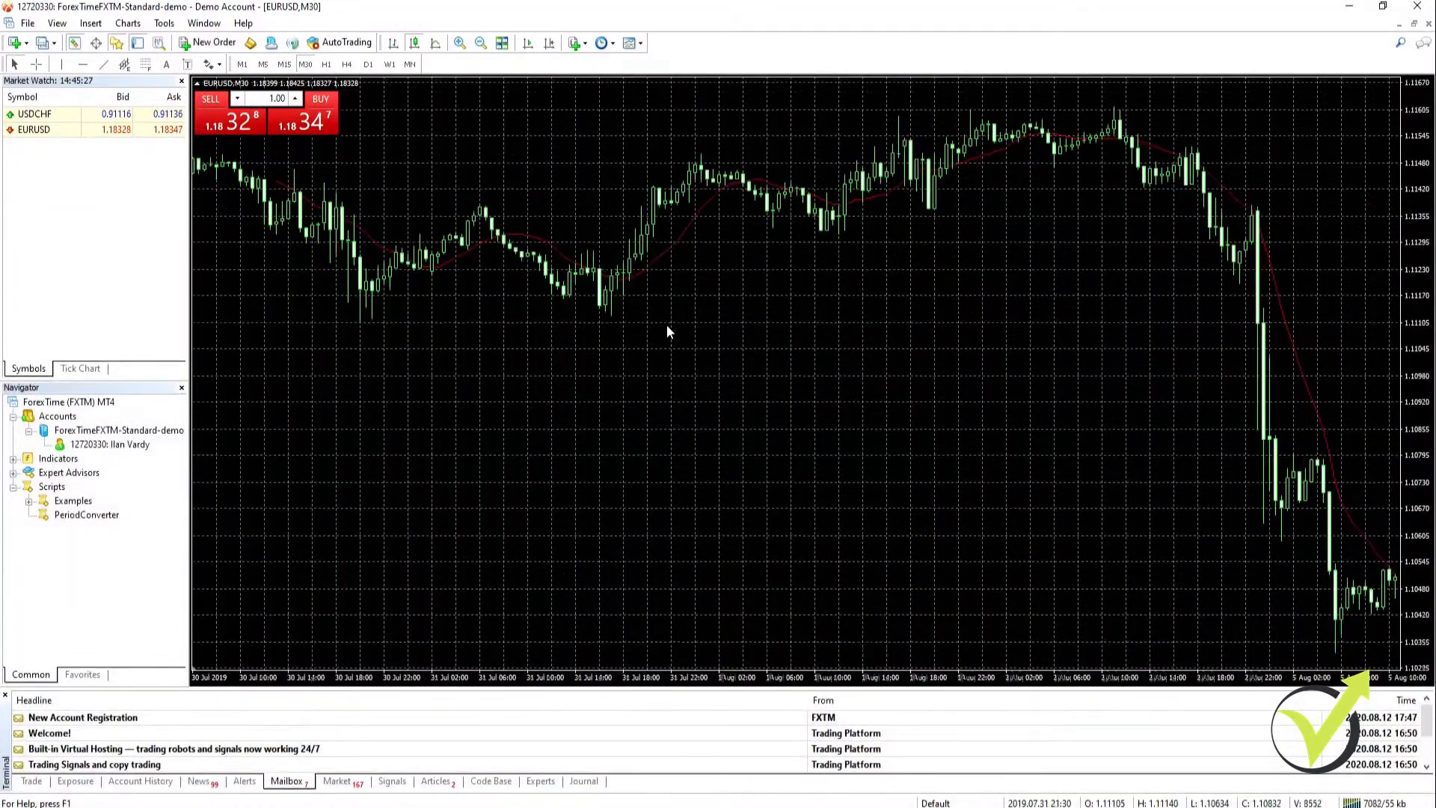
{"action": "scroll", "coordinate": [668, 332], "scroll_direction": "left", "scroll_amount": 15}
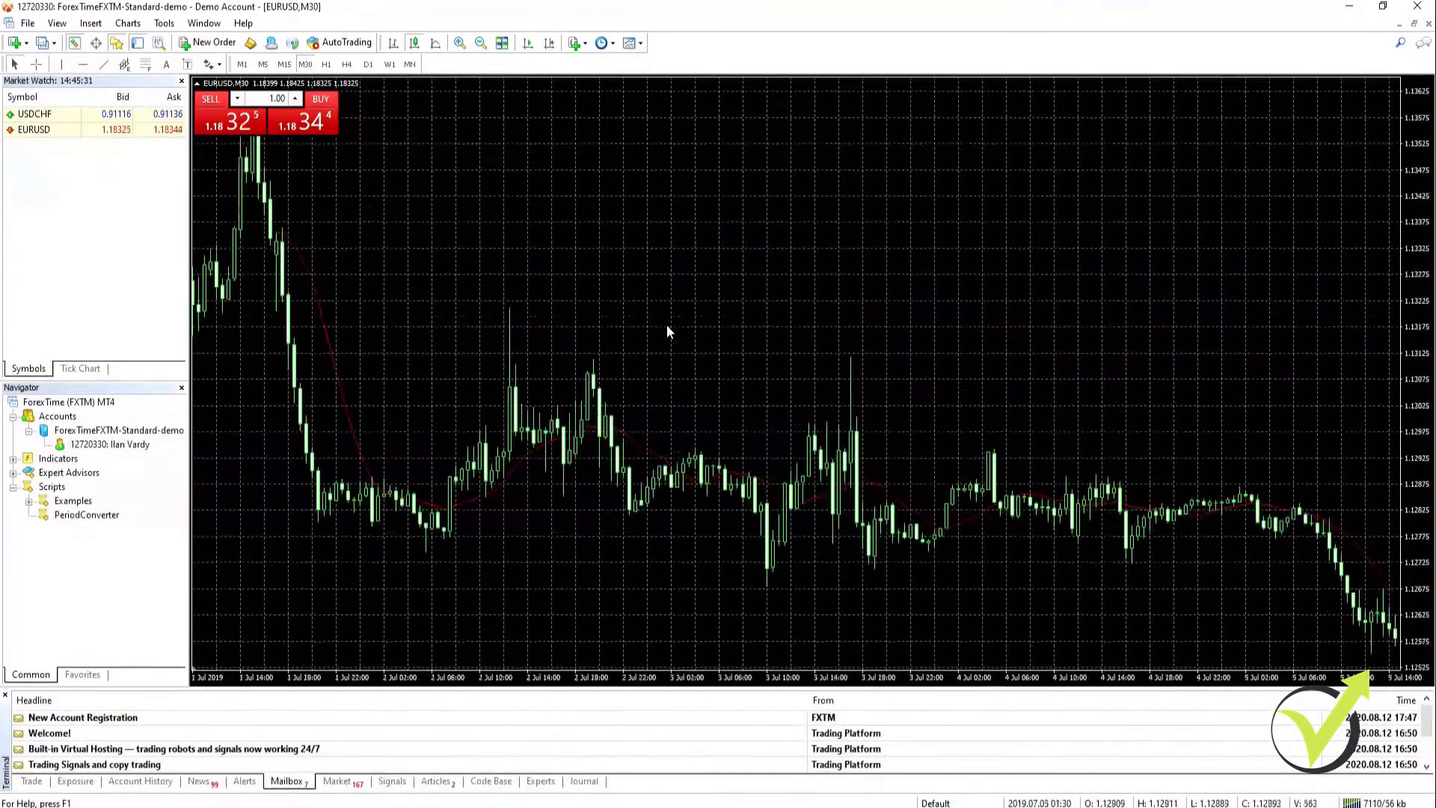
{"action": "scroll", "coordinate": [667, 327], "scroll_direction": "left", "scroll_amount": 15}
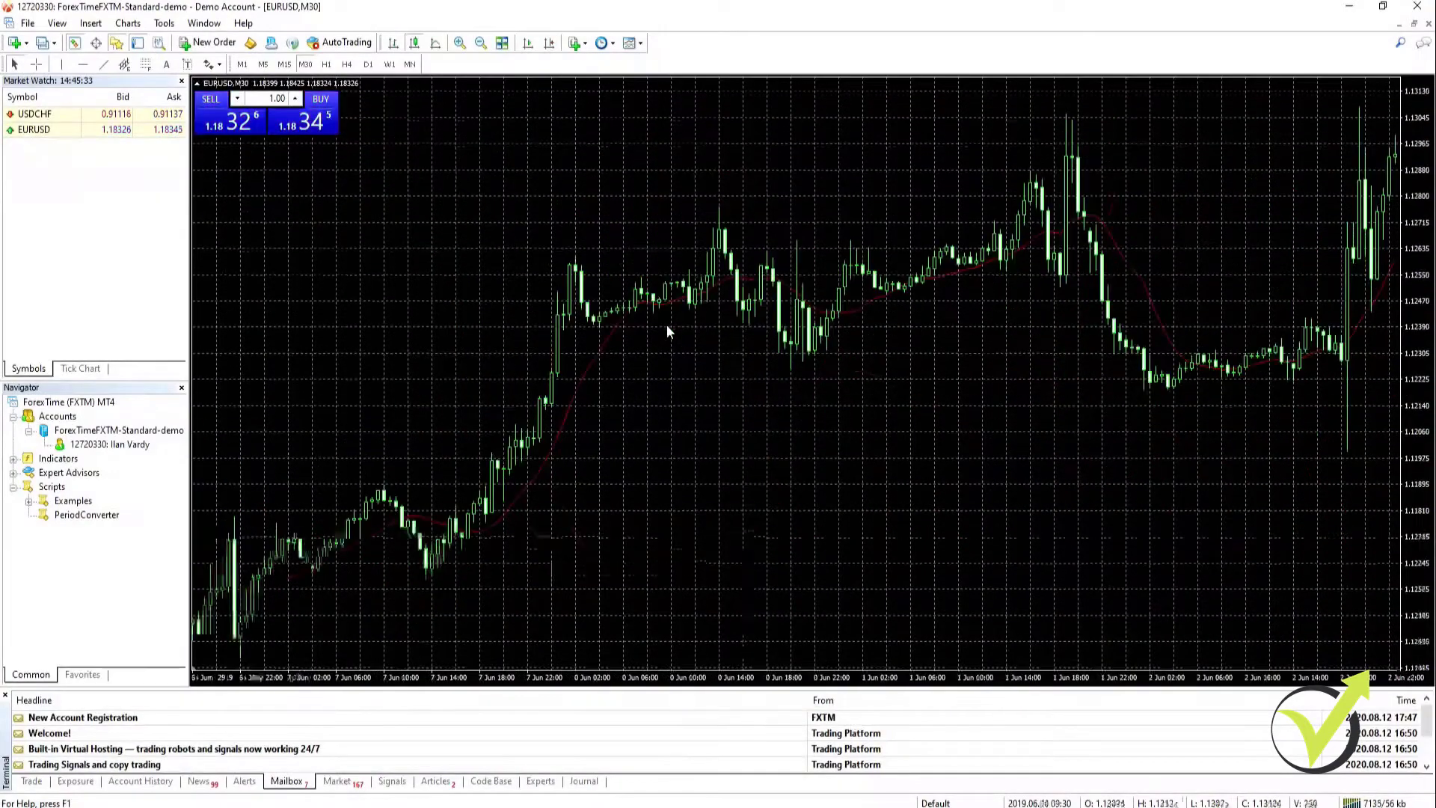
{"action": "scroll", "coordinate": [668, 328], "scroll_direction": "left", "scroll_amount": 15}
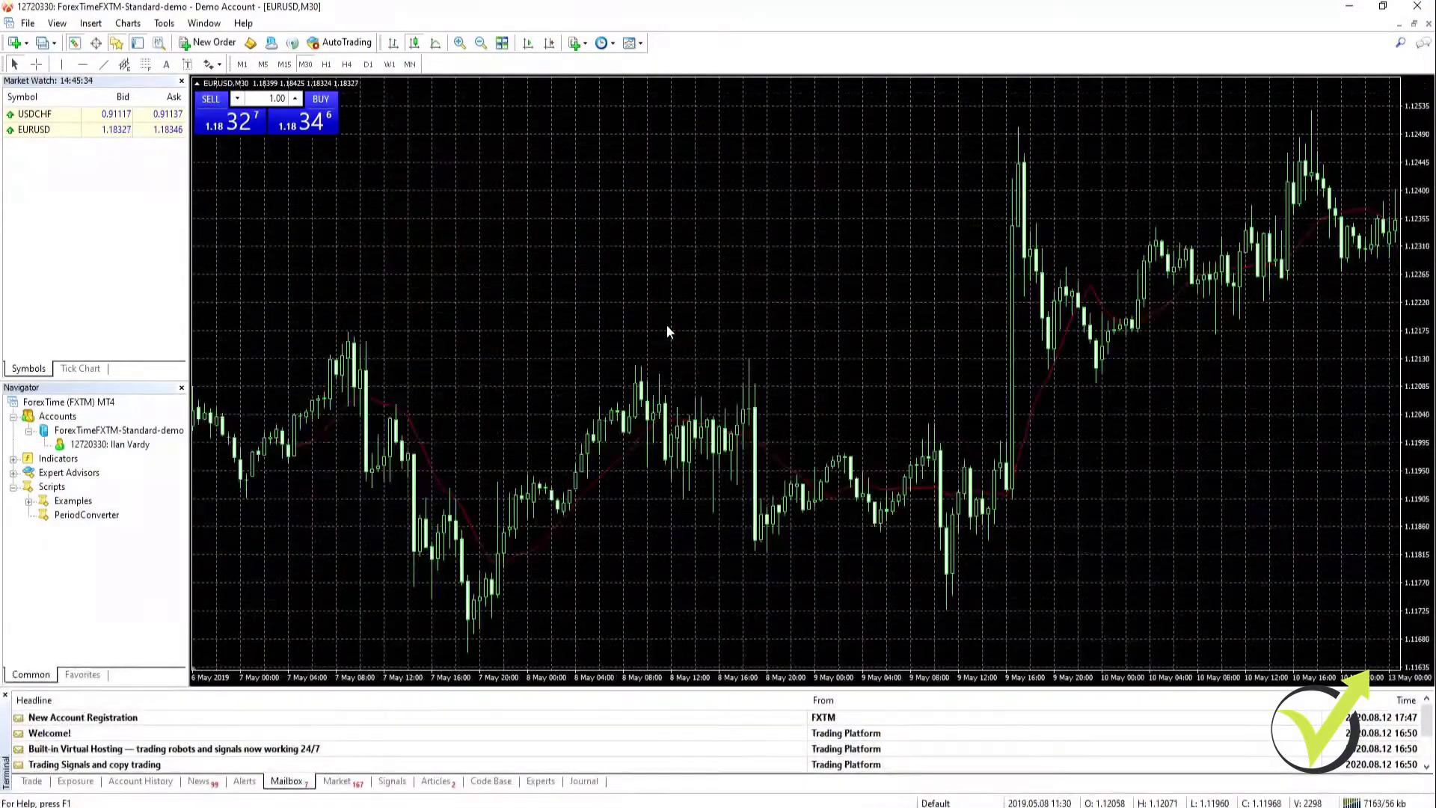
{"action": "scroll", "coordinate": [668, 331], "scroll_direction": "left", "scroll_amount": 15}
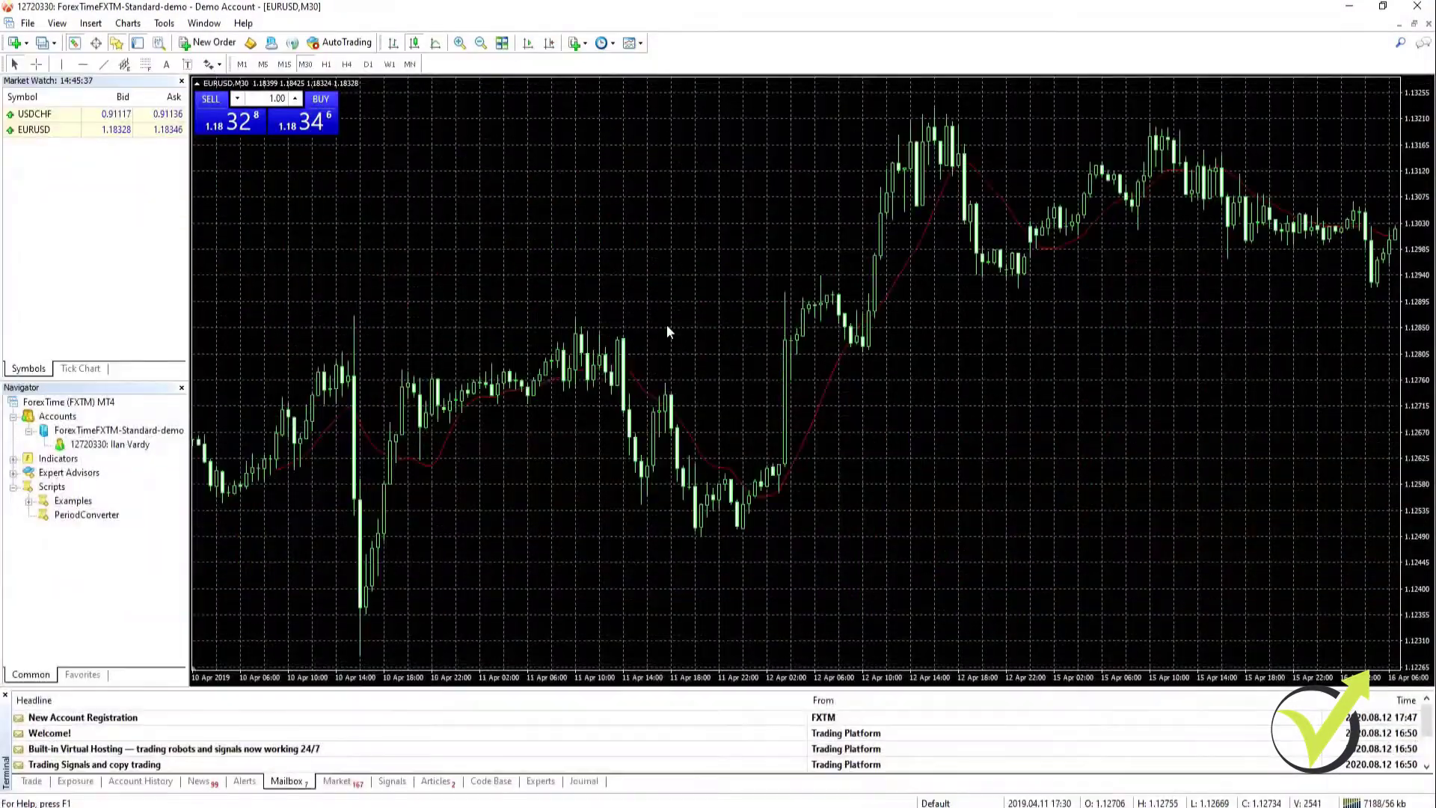
{"action": "scroll", "coordinate": [668, 331], "scroll_direction": "left", "scroll_amount": 15}
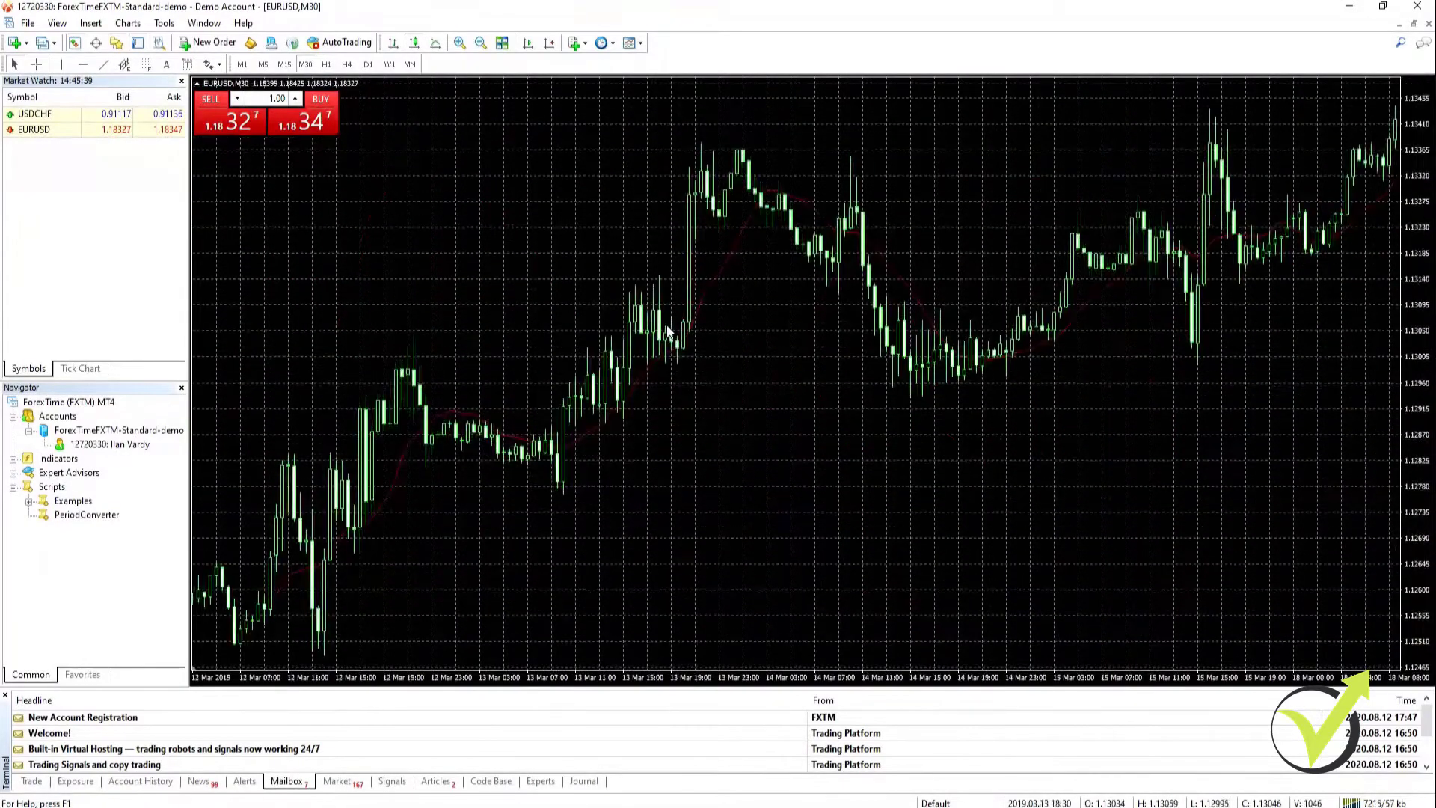
{"action": "scroll", "coordinate": [668, 332], "scroll_direction": "left", "scroll_amount": 15}
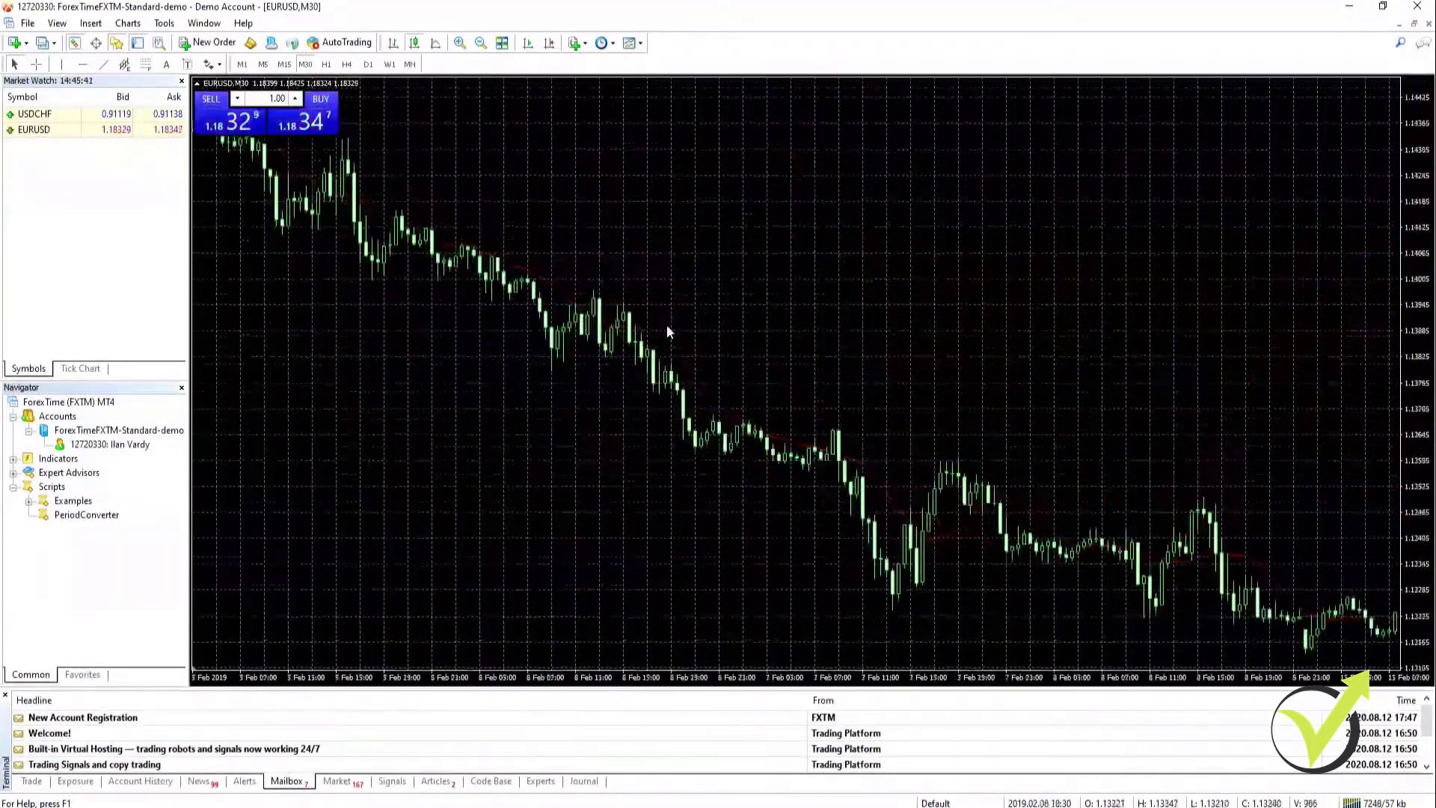
{"action": "scroll", "coordinate": [668, 331], "scroll_direction": "left", "scroll_amount": 15}
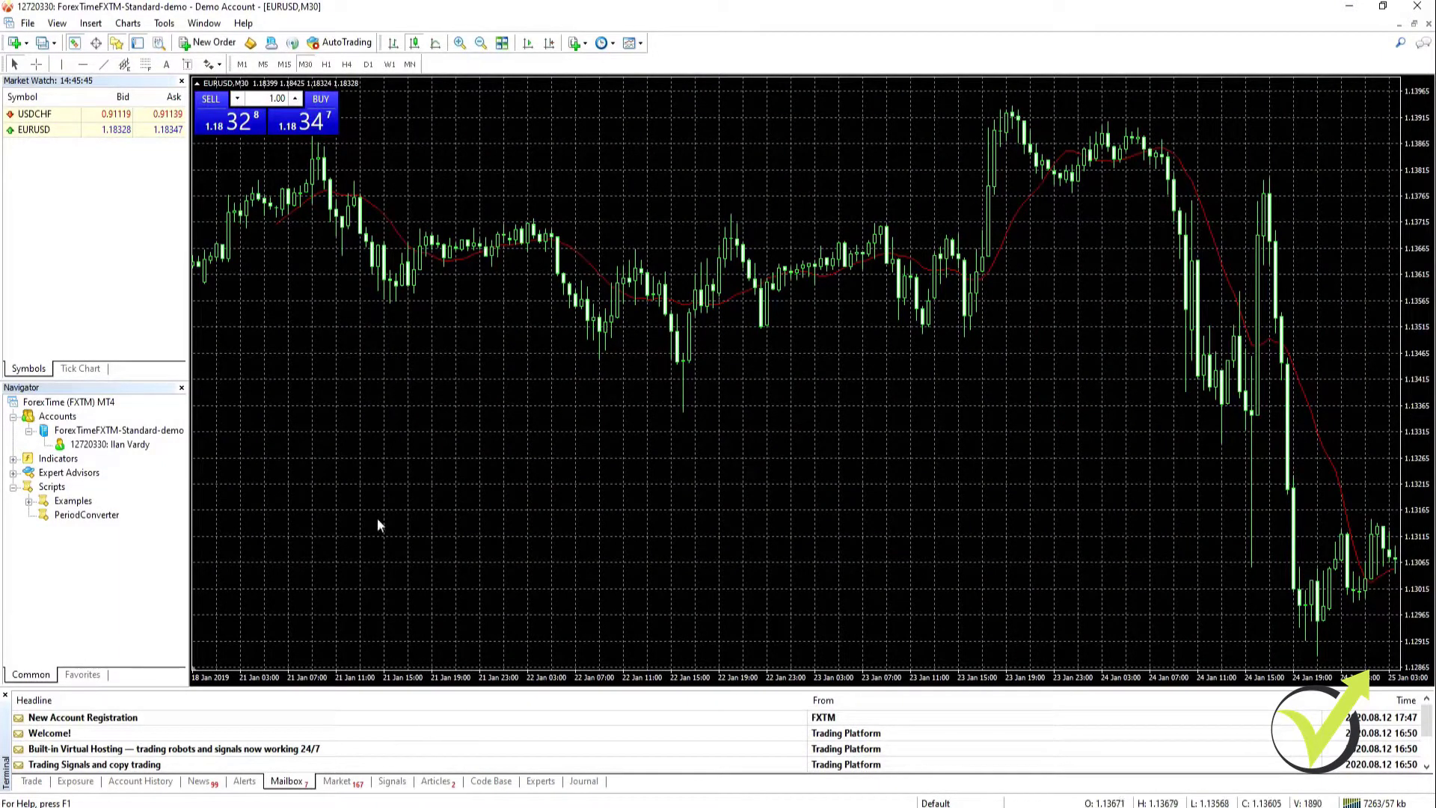
Step through H1, H4, D1 and W1, scrolling each chart back for older history.
{"action": "left_click", "coordinate": [326, 64]}
{"action": "scroll", "coordinate": [590, 294], "scroll_direction": "right", "scroll_amount": 15}
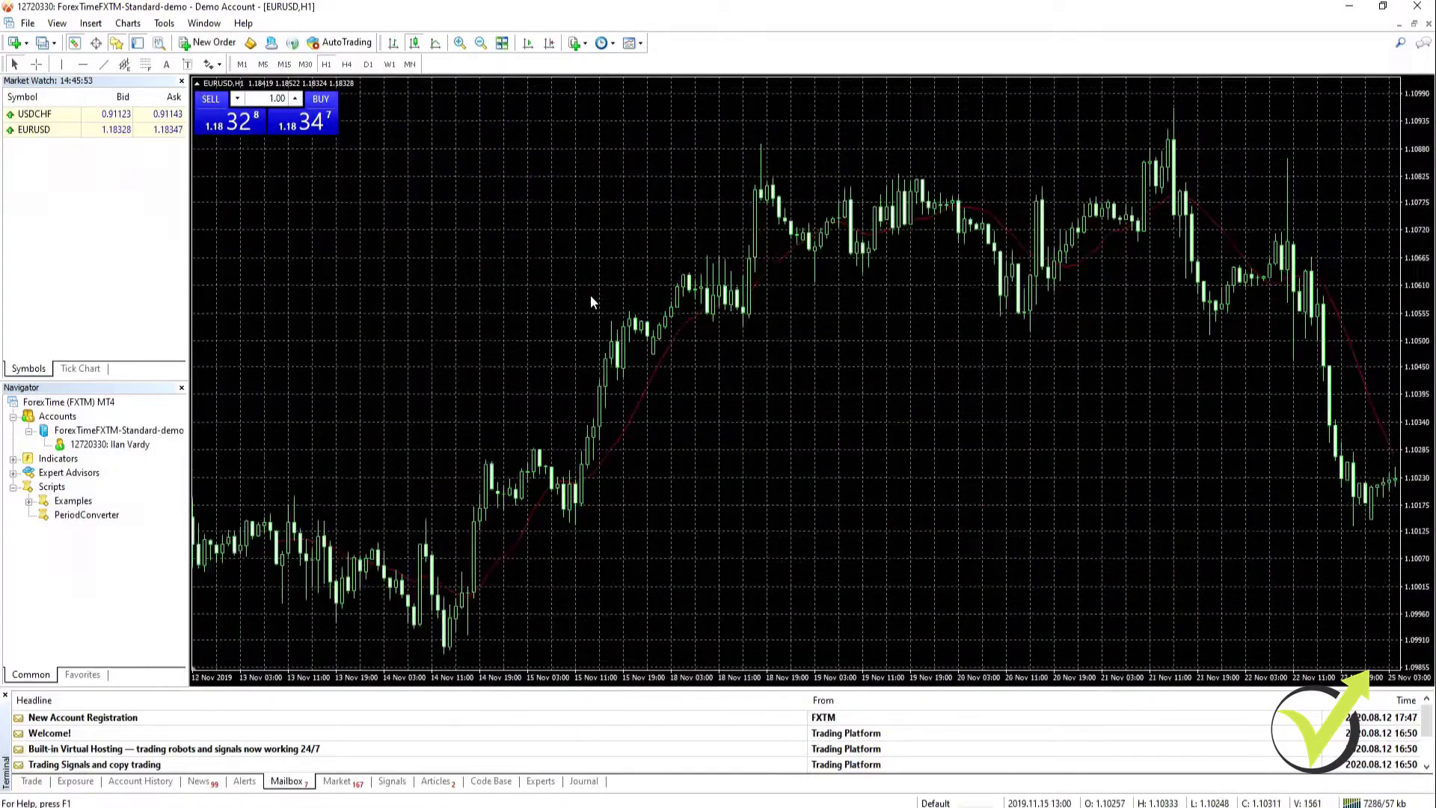
{"action": "scroll", "coordinate": [590, 295], "scroll_direction": "left", "scroll_amount": 20}
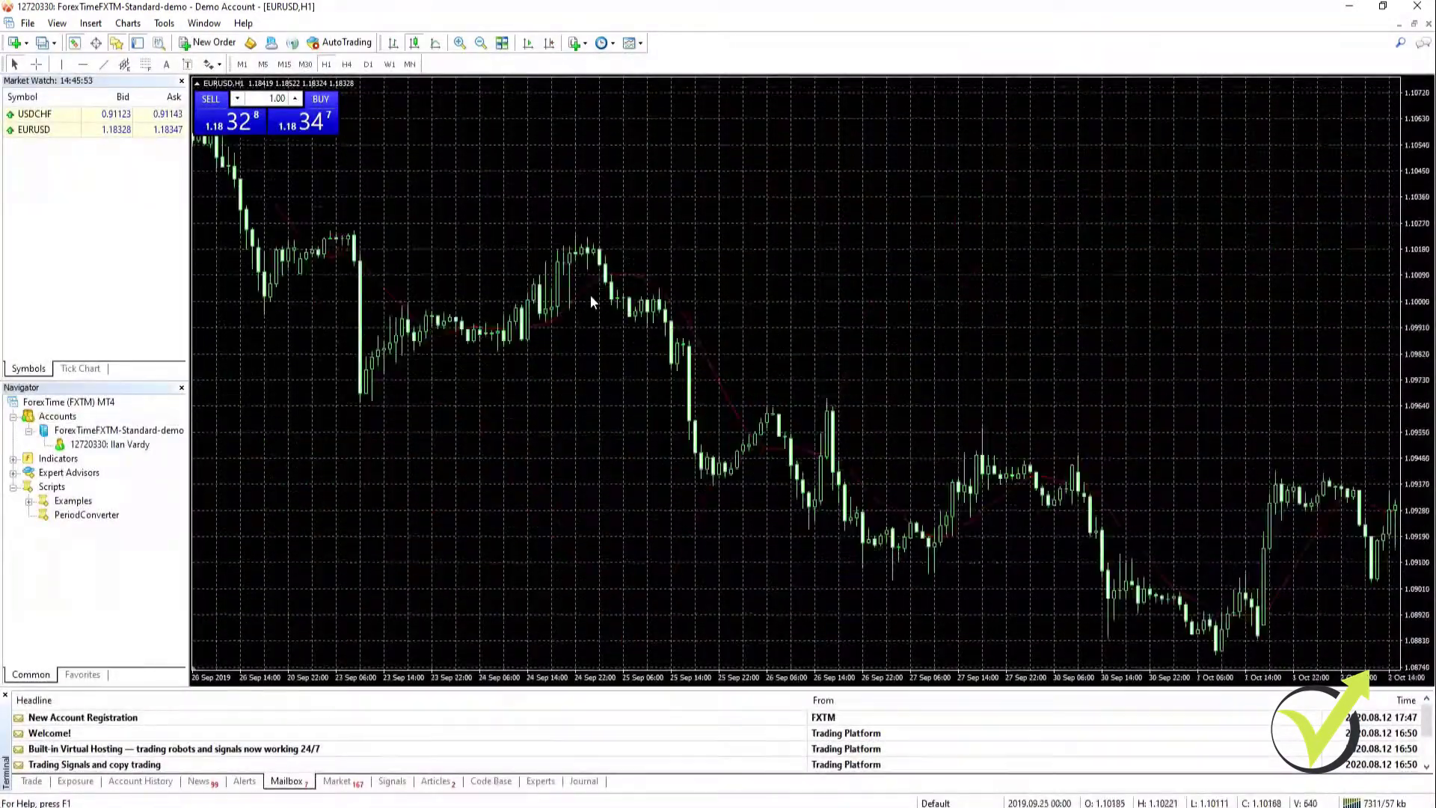
{"action": "scroll", "coordinate": [590, 302], "scroll_direction": "left", "scroll_amount": 10}
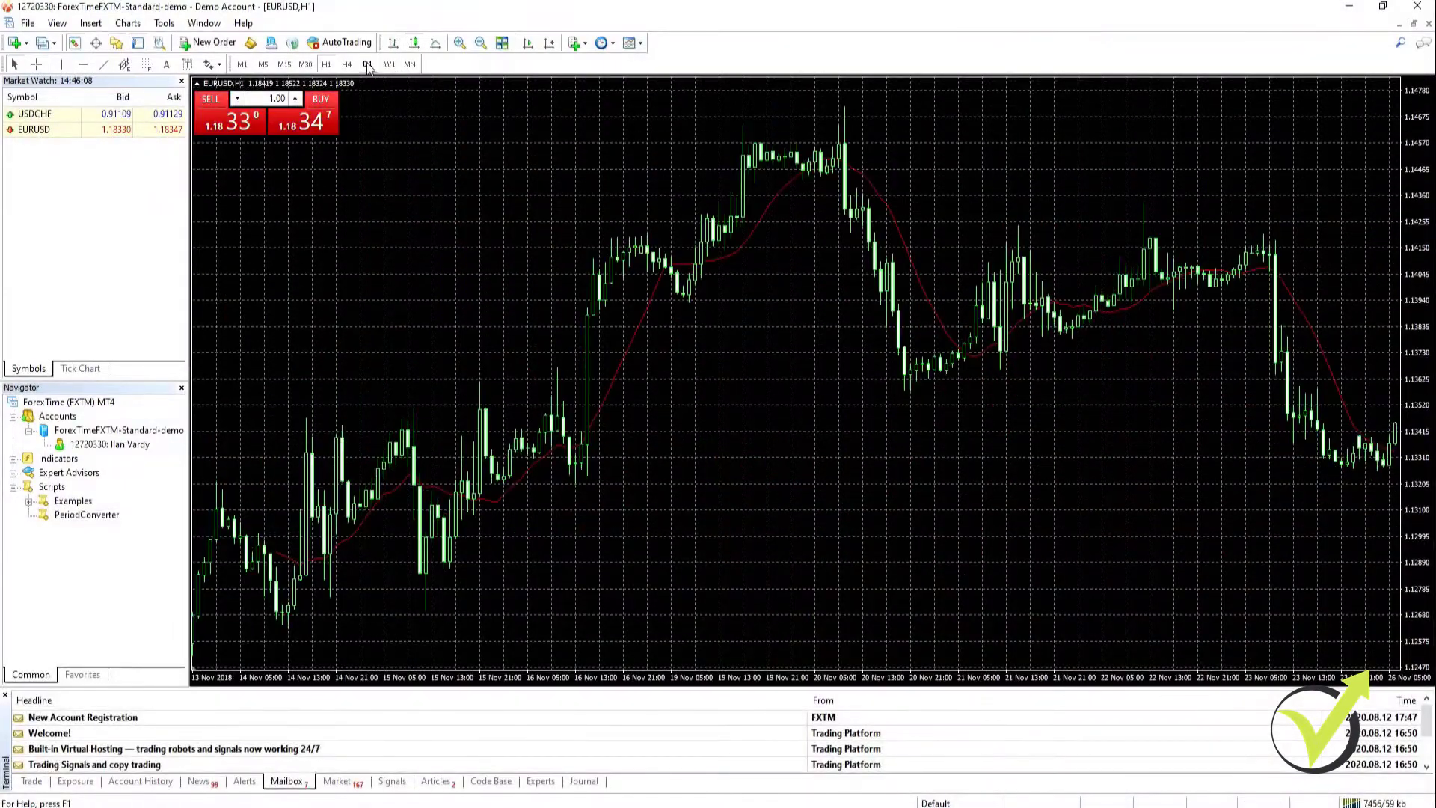
{"action": "left_click", "coordinate": [347, 64]}
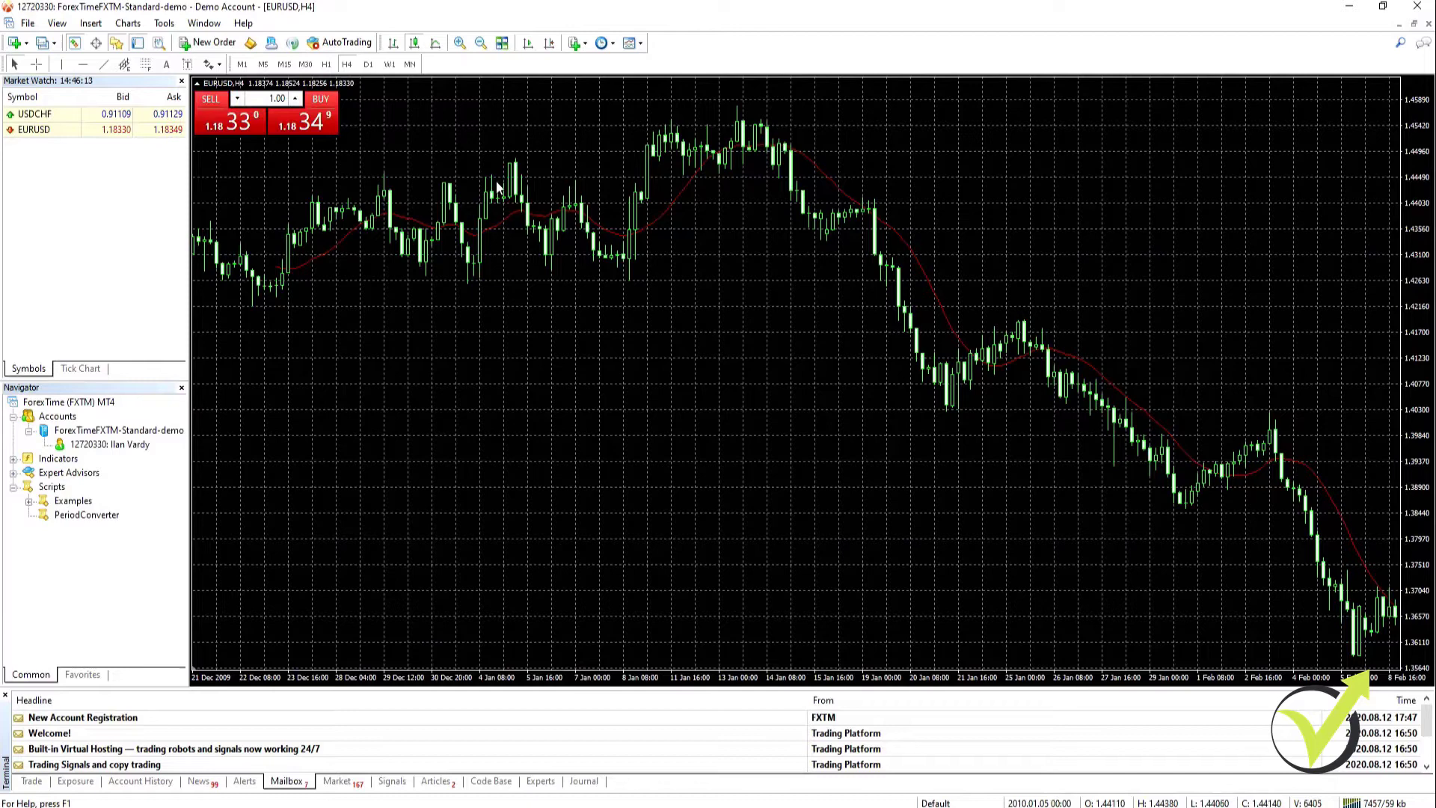
{"action": "left_click", "coordinate": [368, 64]}
{"action": "scroll", "coordinate": [516, 290], "scroll_direction": "left", "scroll_amount": 10}
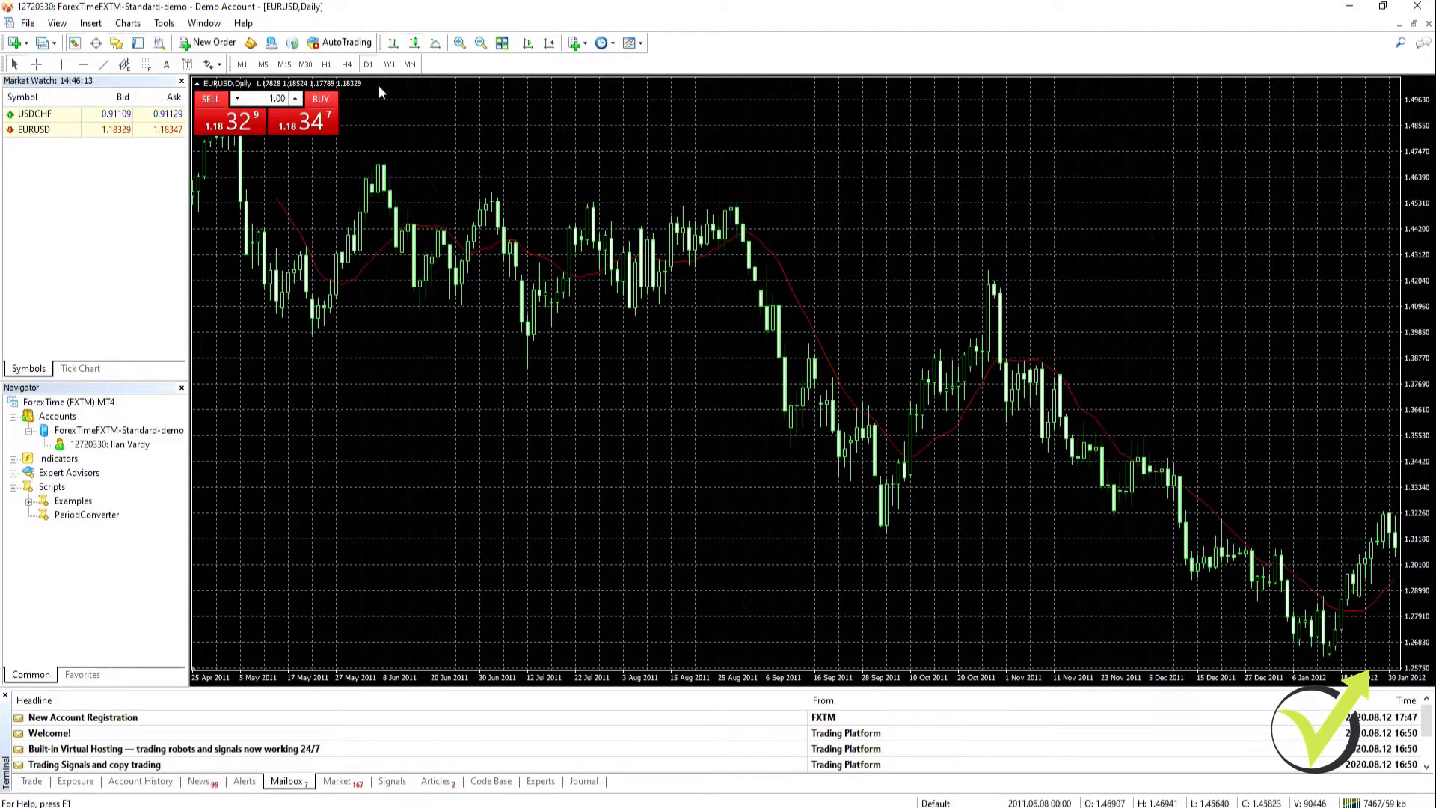
{"action": "left_click", "coordinate": [389, 65]}
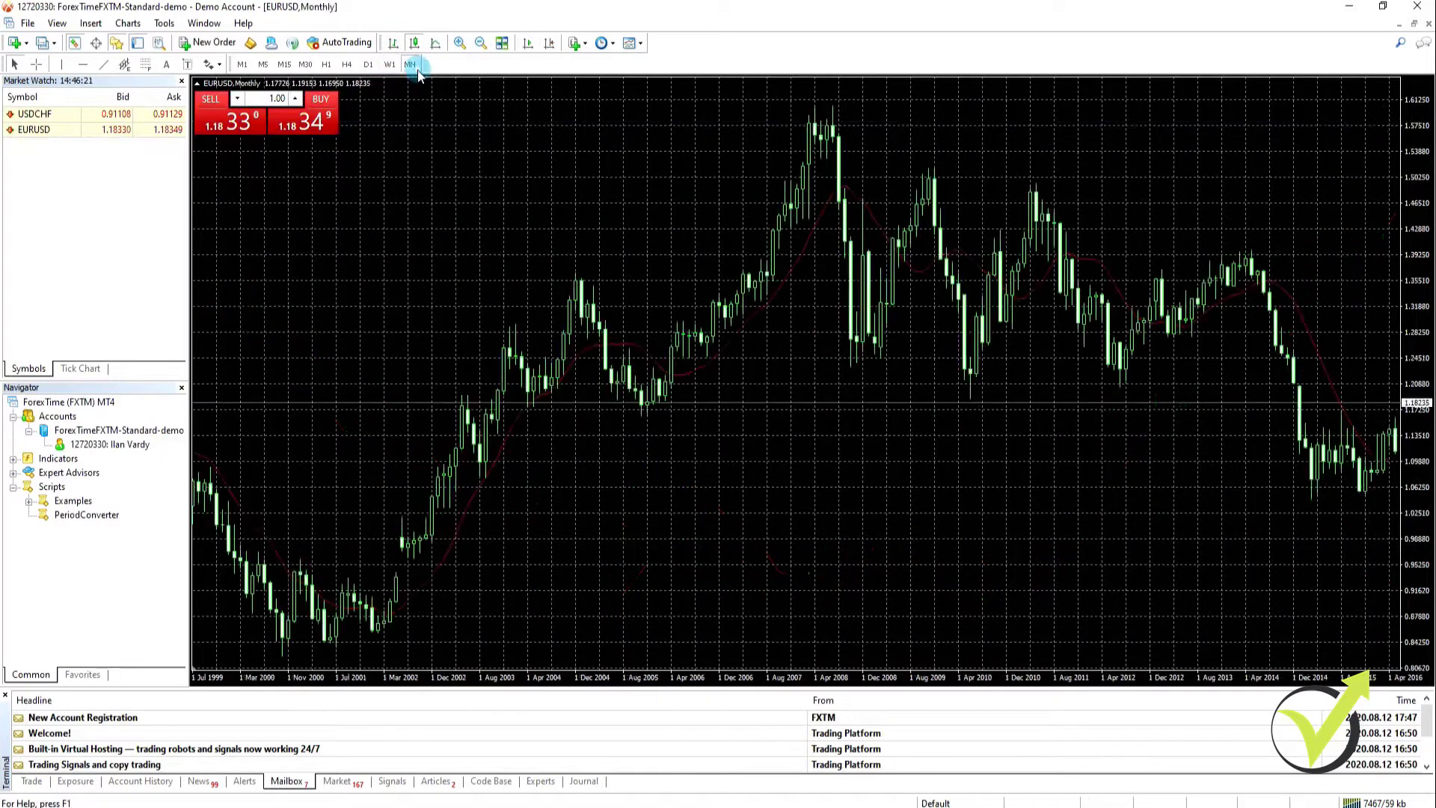
{"action": "scroll", "coordinate": [654, 296], "scroll_direction": "up", "scroll_amount": 3}
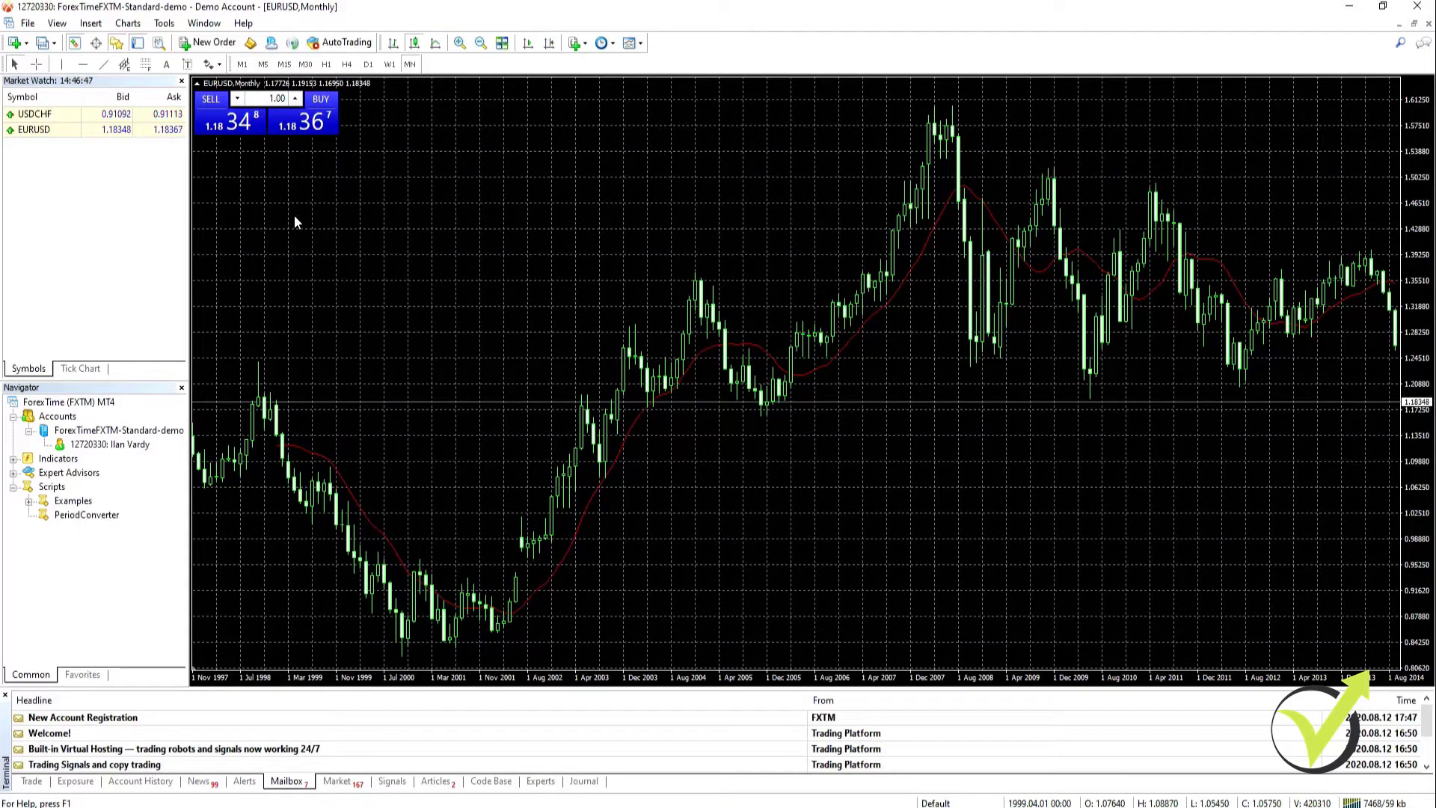
Add a Spread column to the Market Watch quotes list.
{"action": "mouse_move", "coordinate": [163, 119]}
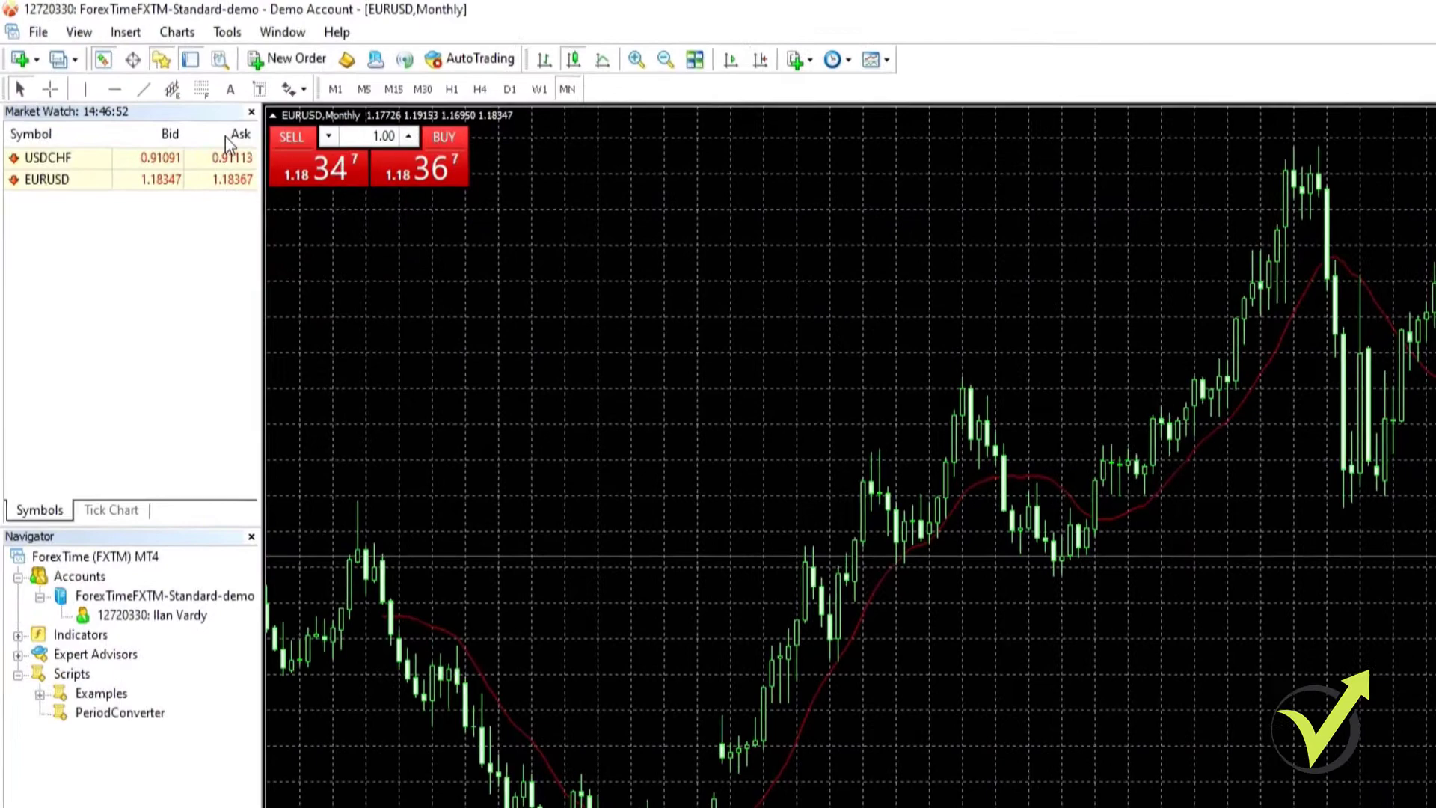
{"action": "right_click", "coordinate": [223, 136]}
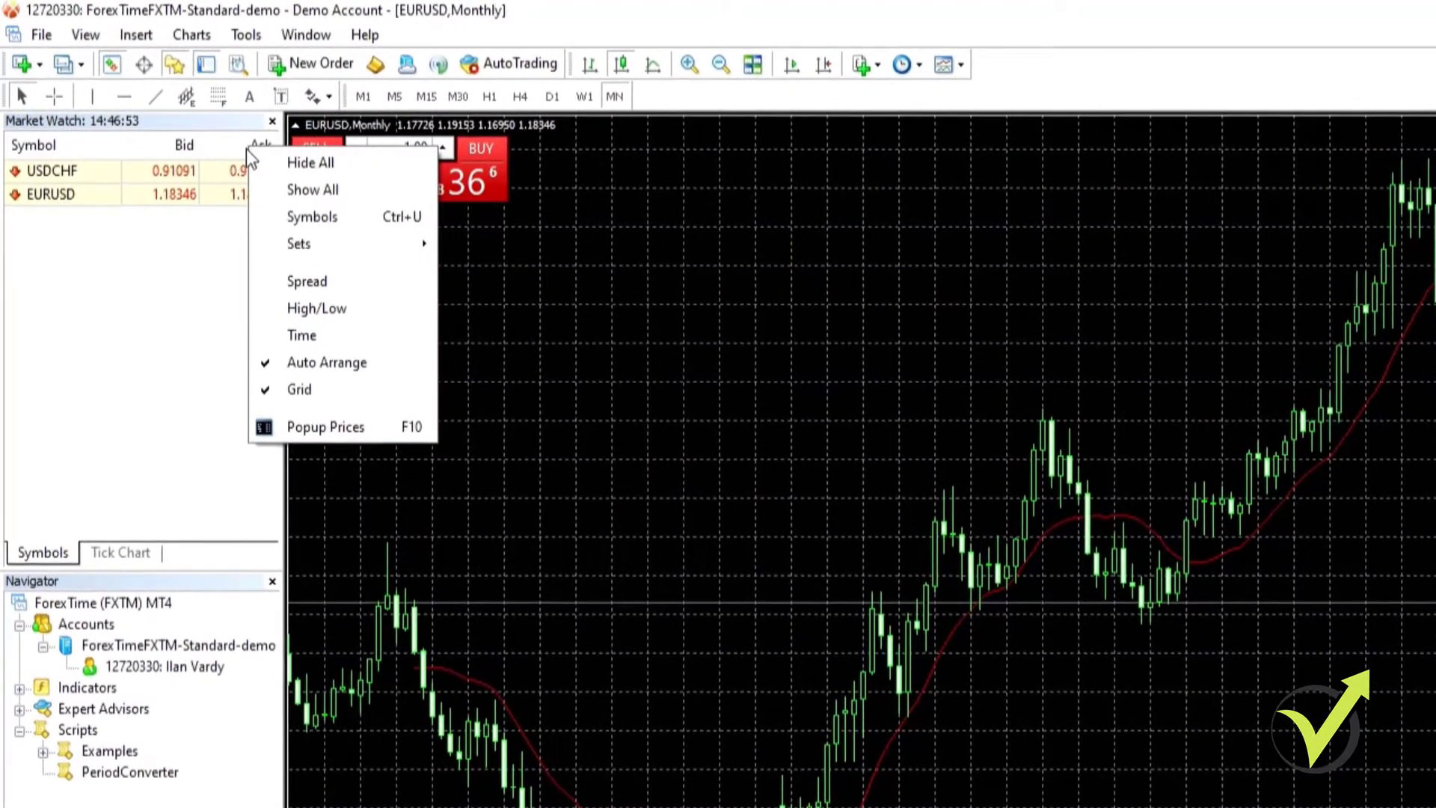
{"action": "left_click", "coordinate": [339, 281]}
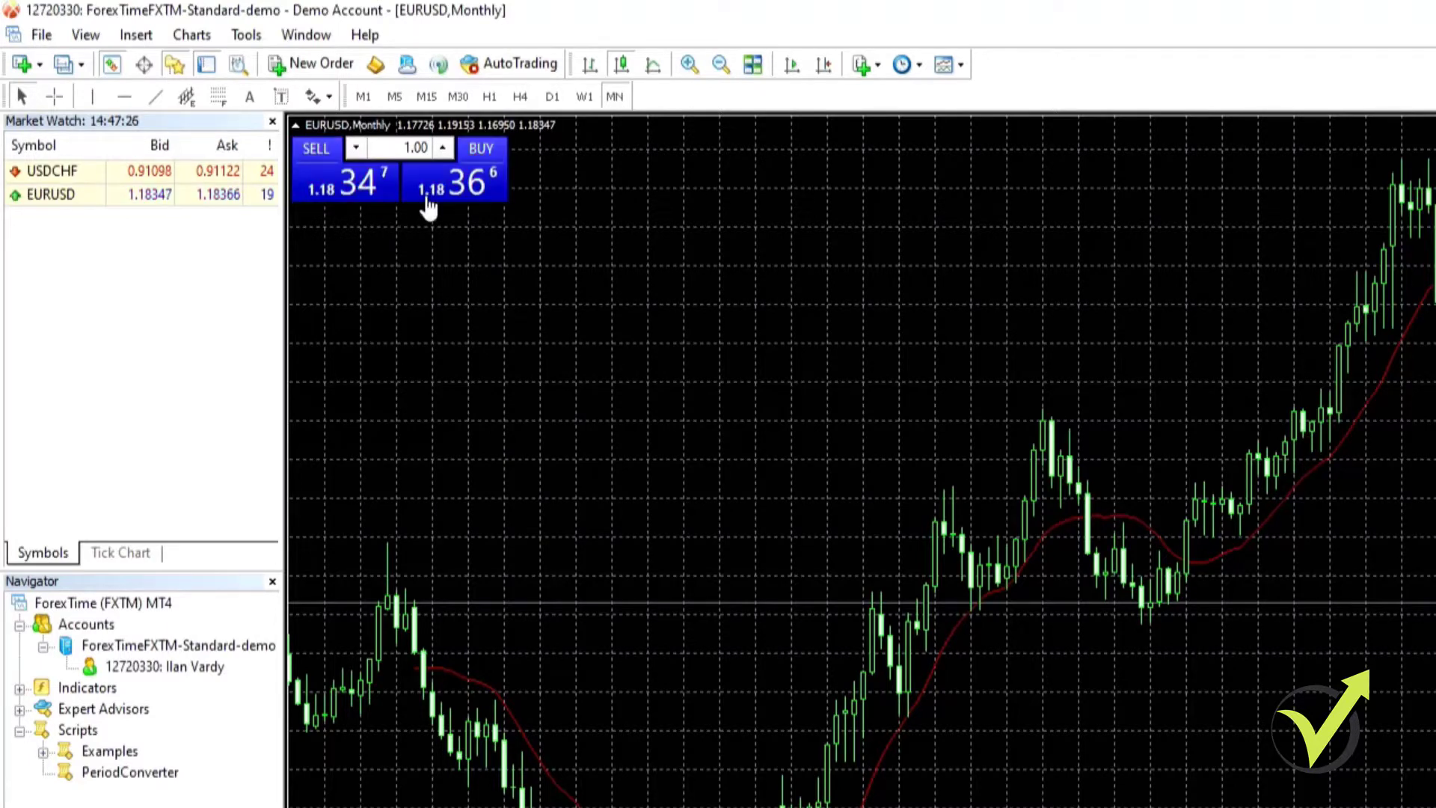
Accept the one-click trading terms and buy 1.00 lot of EURUSD from the chart panel.
{"action": "left_click", "coordinate": [469, 186]}
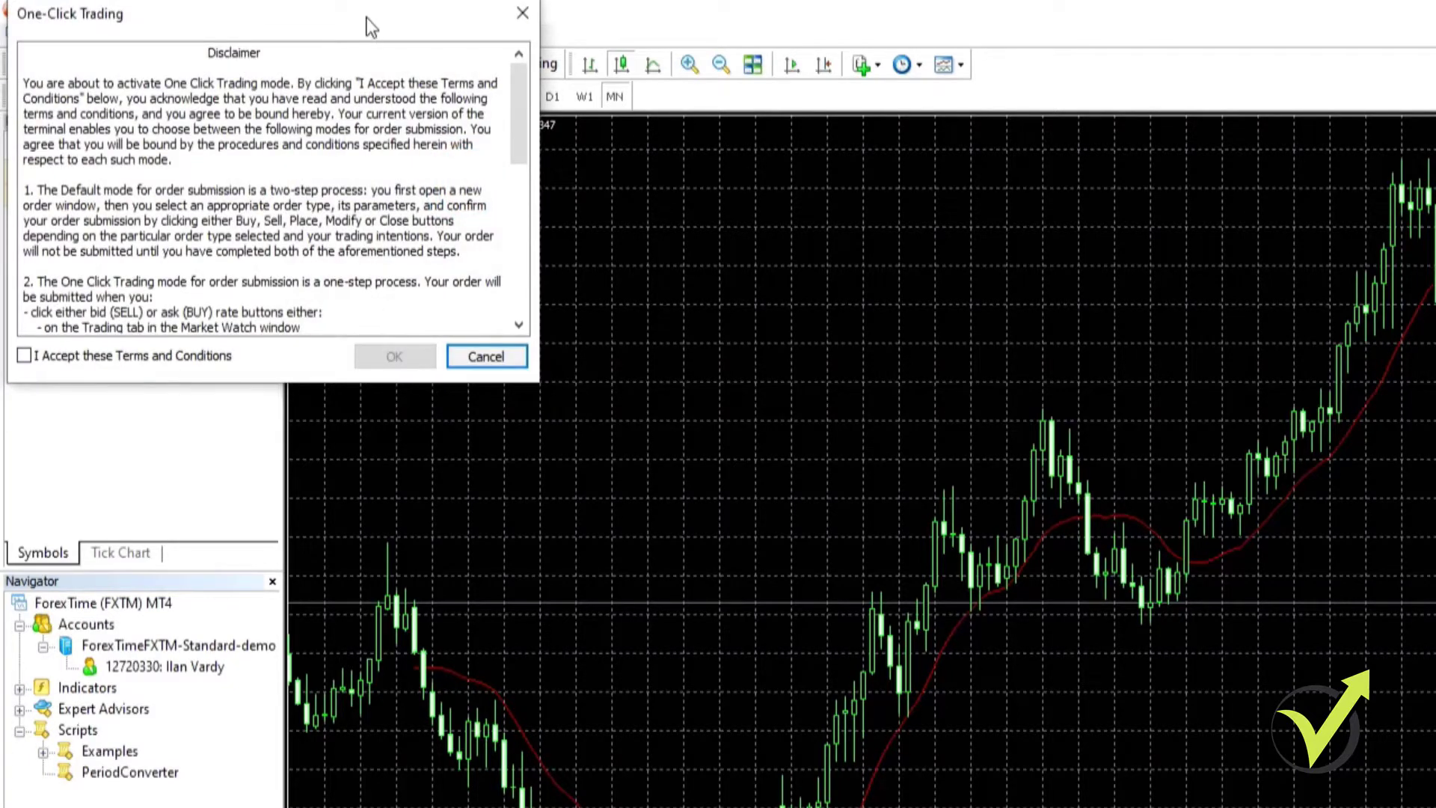
{"action": "left_click_drag", "start_coordinate": [368, 25], "coordinate": [1085, 195]}
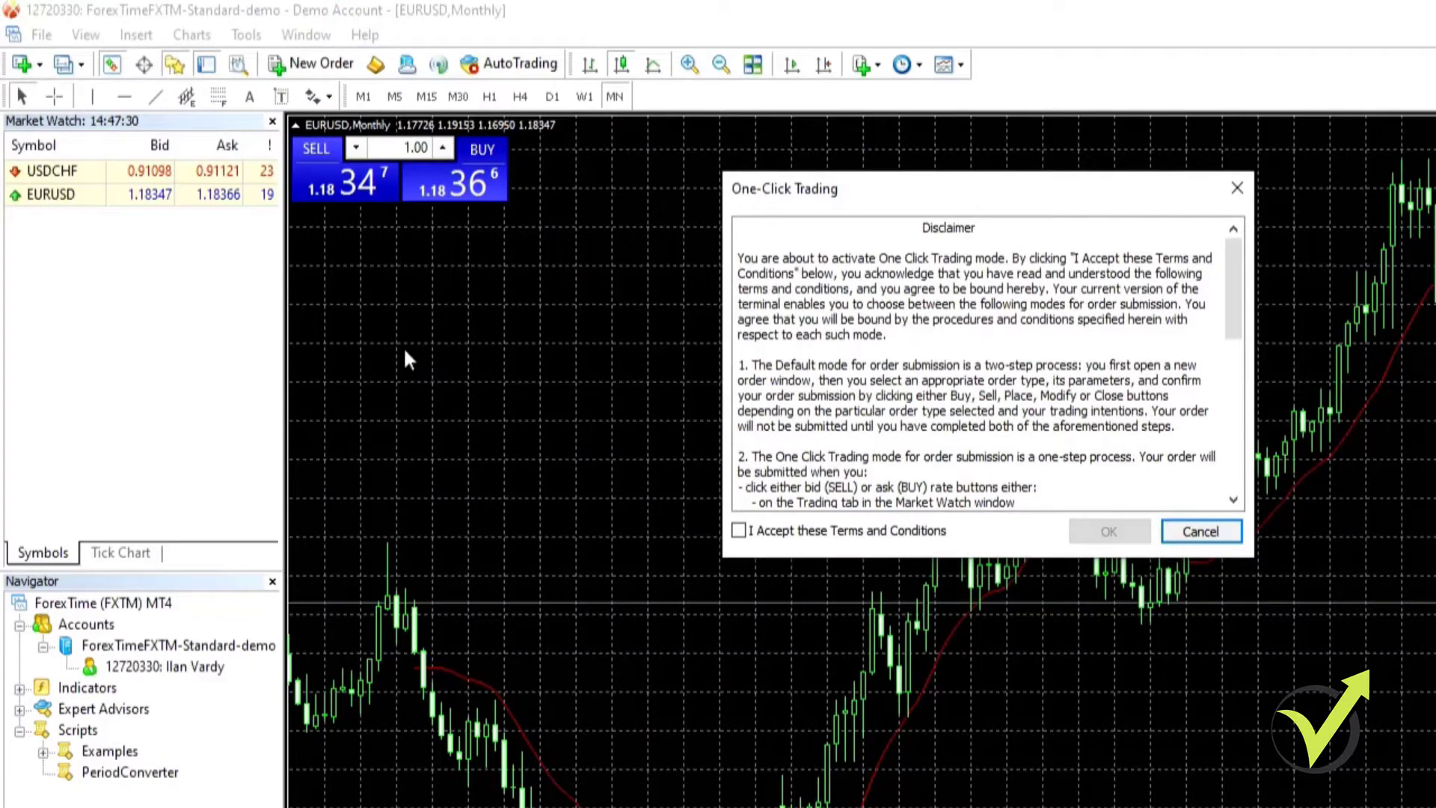
{"action": "scroll", "coordinate": [965, 342], "scroll_direction": "down", "scroll_amount": 5}
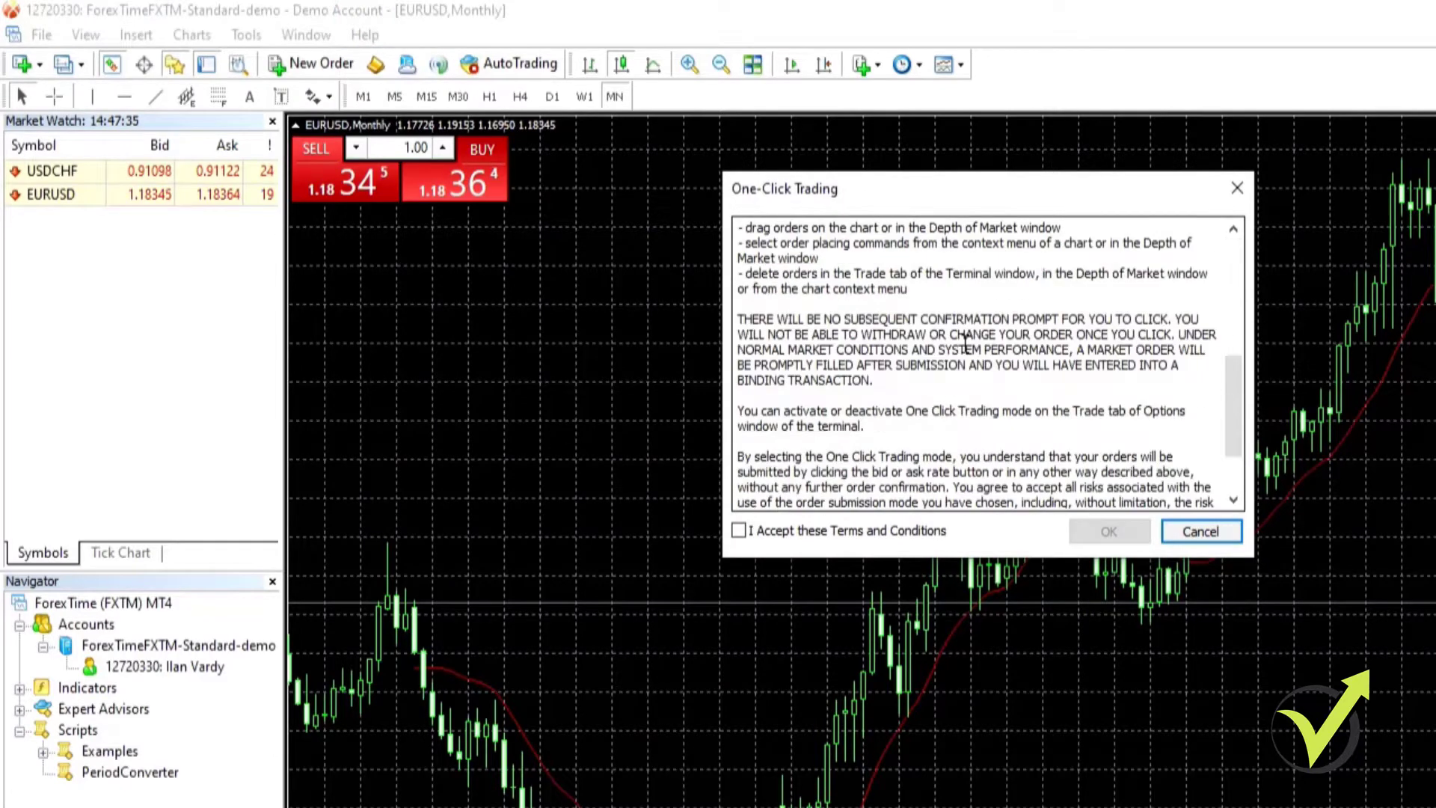
{"action": "scroll", "coordinate": [965, 342], "scroll_direction": "up", "scroll_amount": 7}
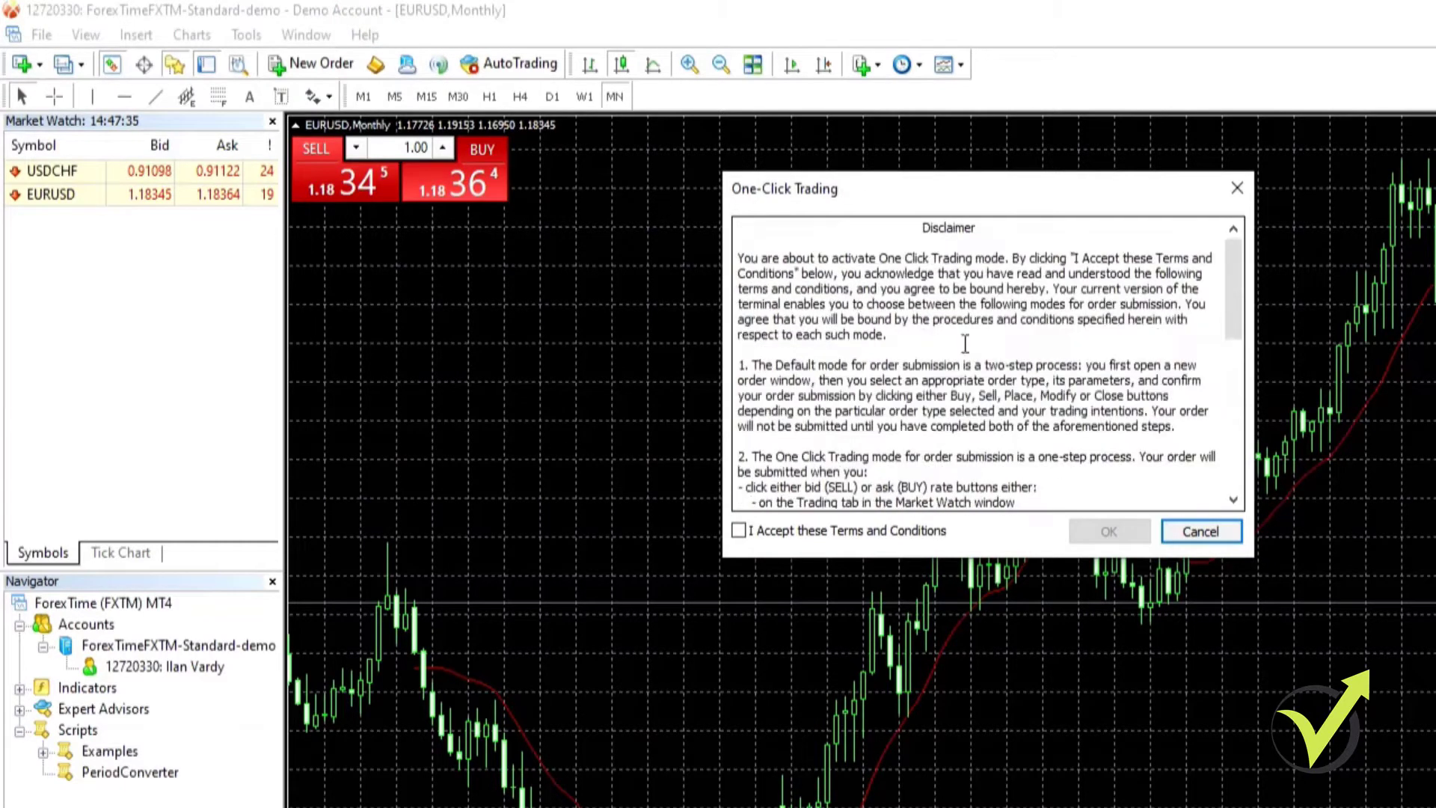
{"action": "left_click", "coordinate": [739, 530]}
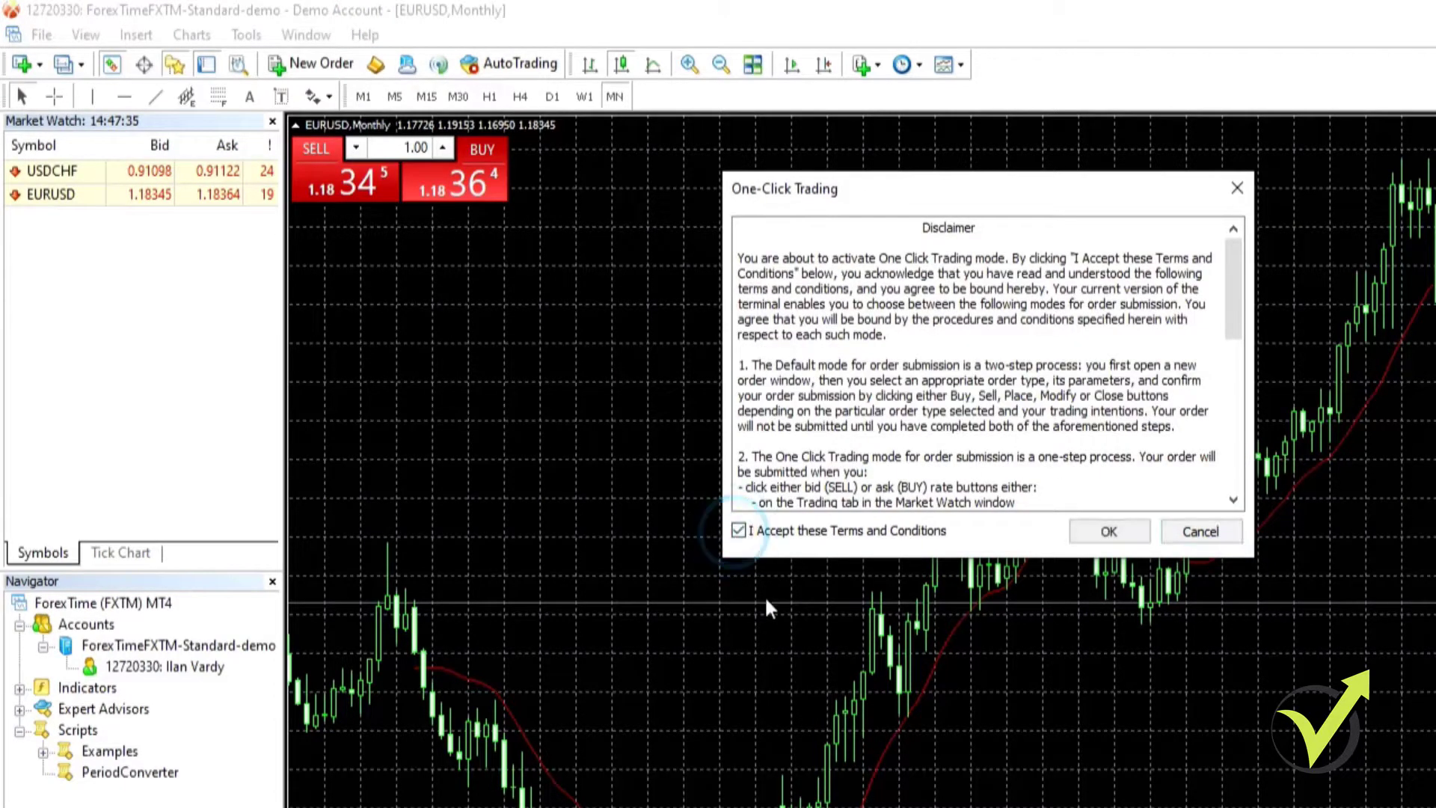
{"action": "left_click", "coordinate": [1108, 532]}
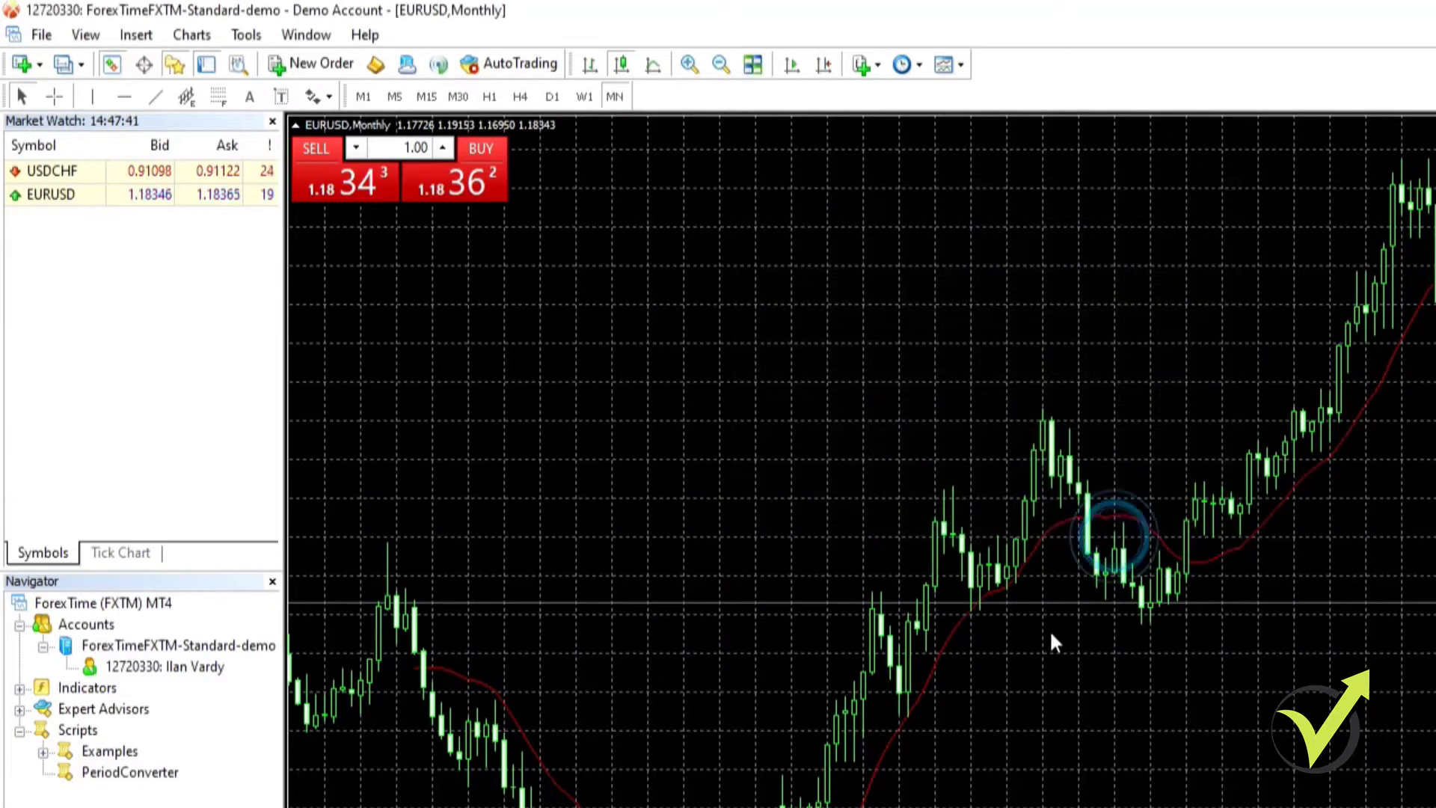
{"action": "left_click", "coordinate": [452, 192]}
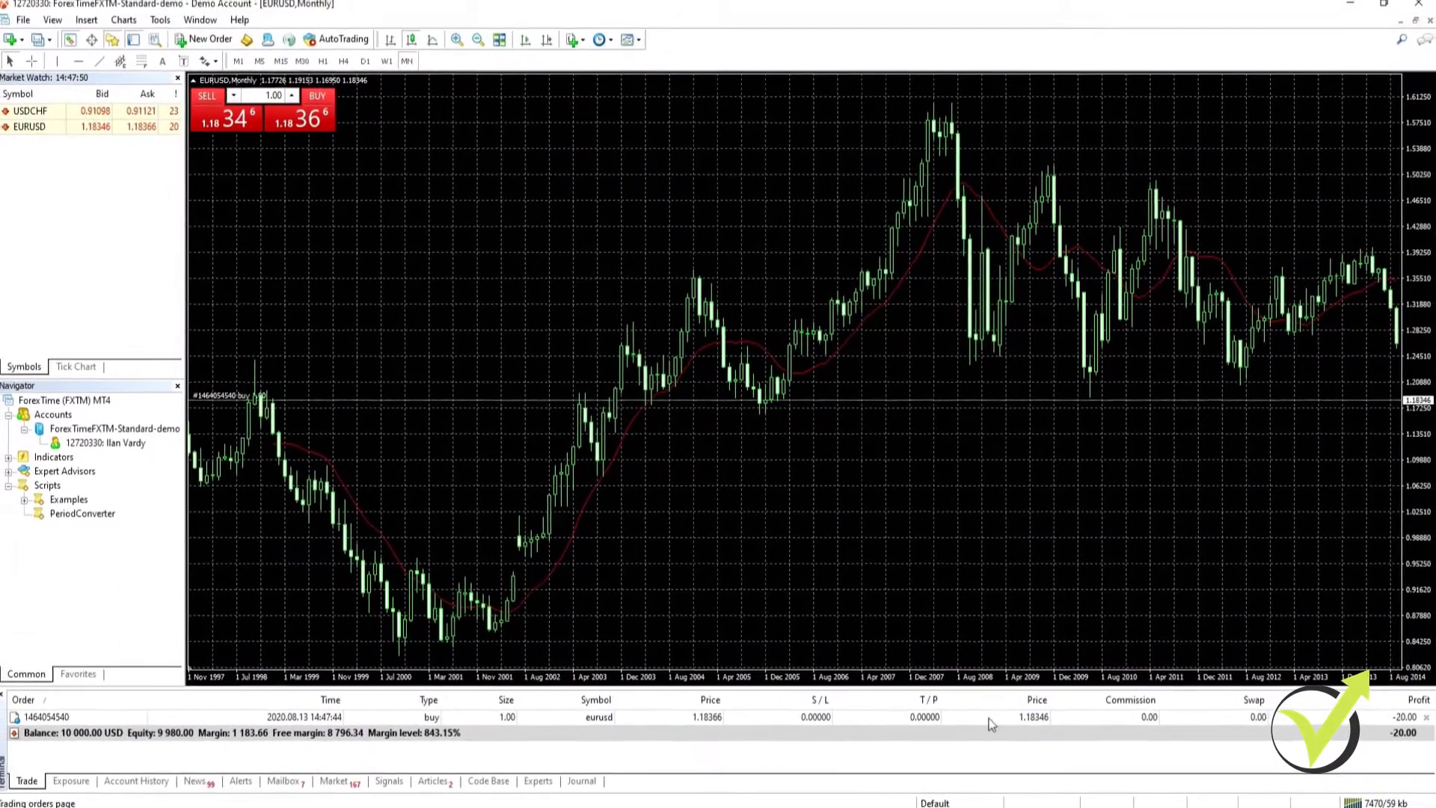
Close the open EURUSD buy order from the Terminal's Trade tab.
{"action": "left_click", "coordinate": [669, 716]}
{"action": "left_click", "coordinate": [1424, 717]}
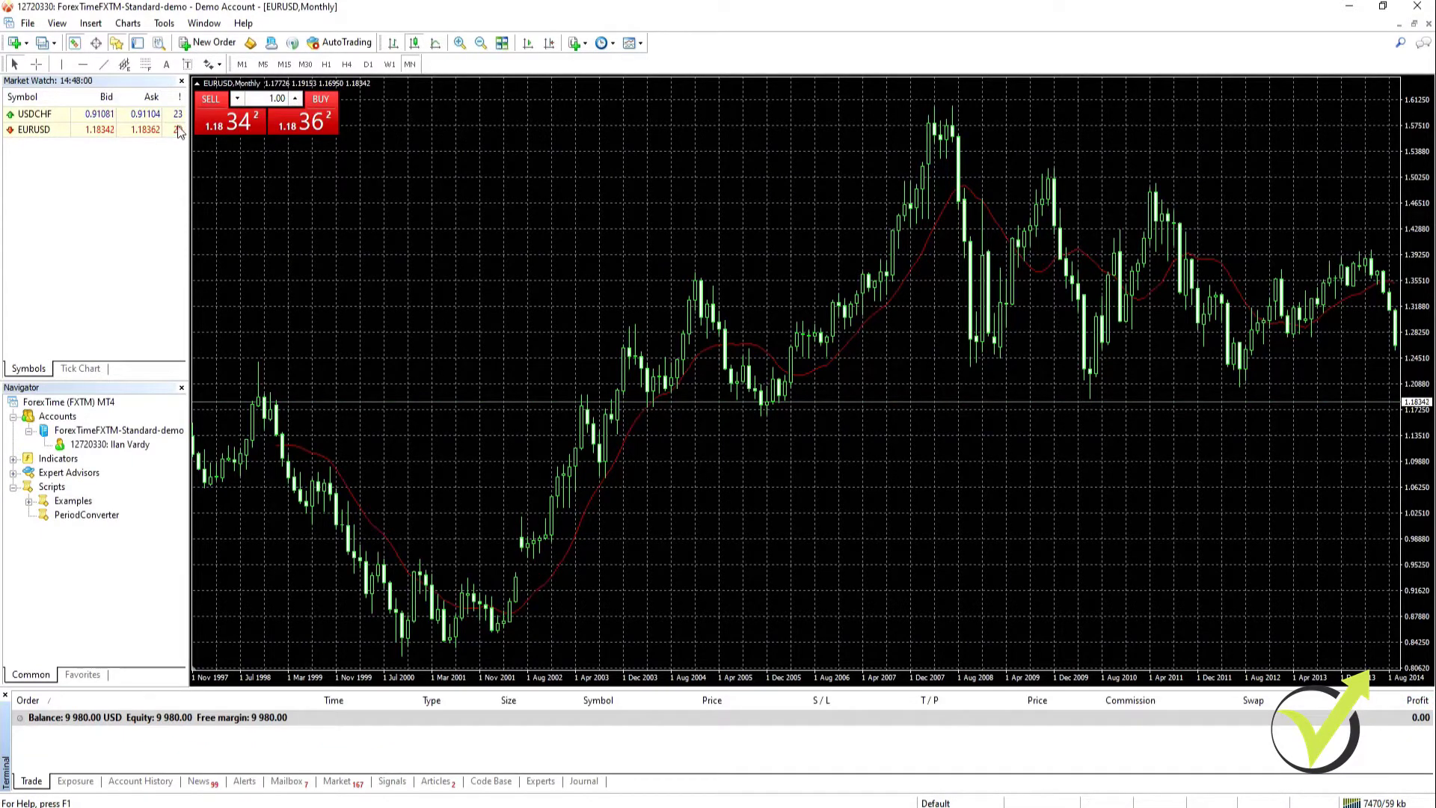
{"action": "mouse_move", "coordinate": [159, 138]}
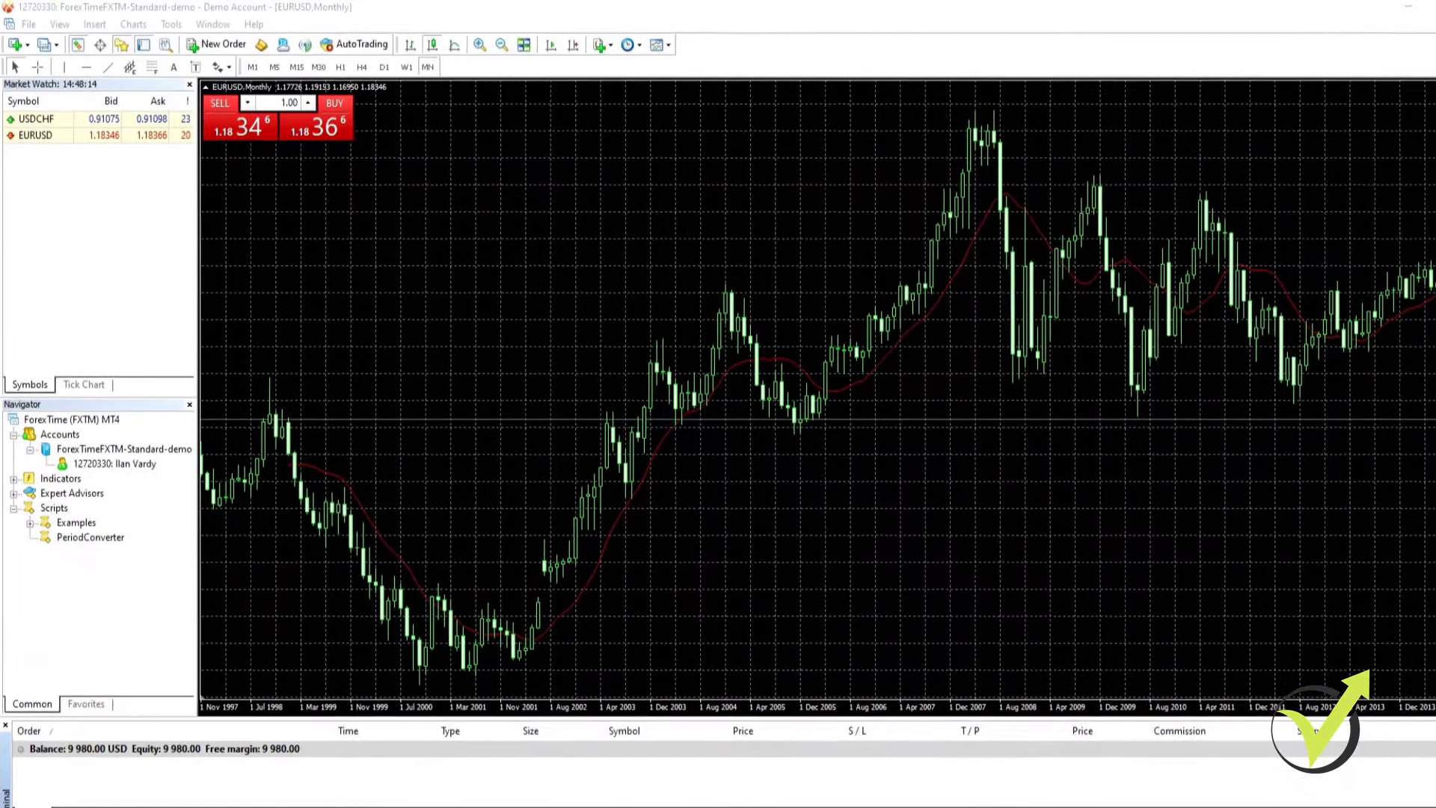
Paste 'EA Studio Data Export script.mq4' into the data folder's MQL4\Scripts folder, then close Explorer.
{"action": "left_click", "coordinate": [27, 23]}
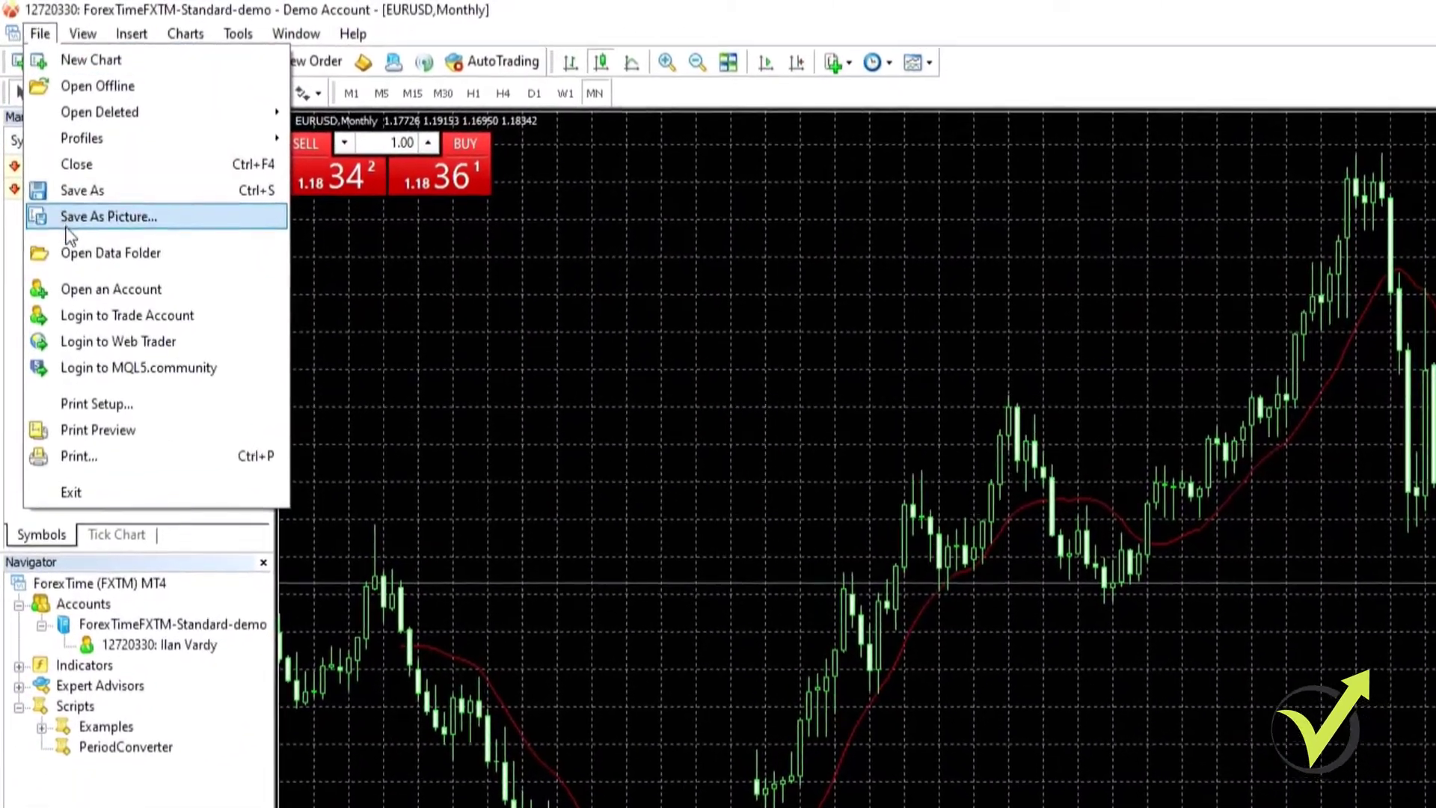
{"action": "left_click", "coordinate": [882, 509]}
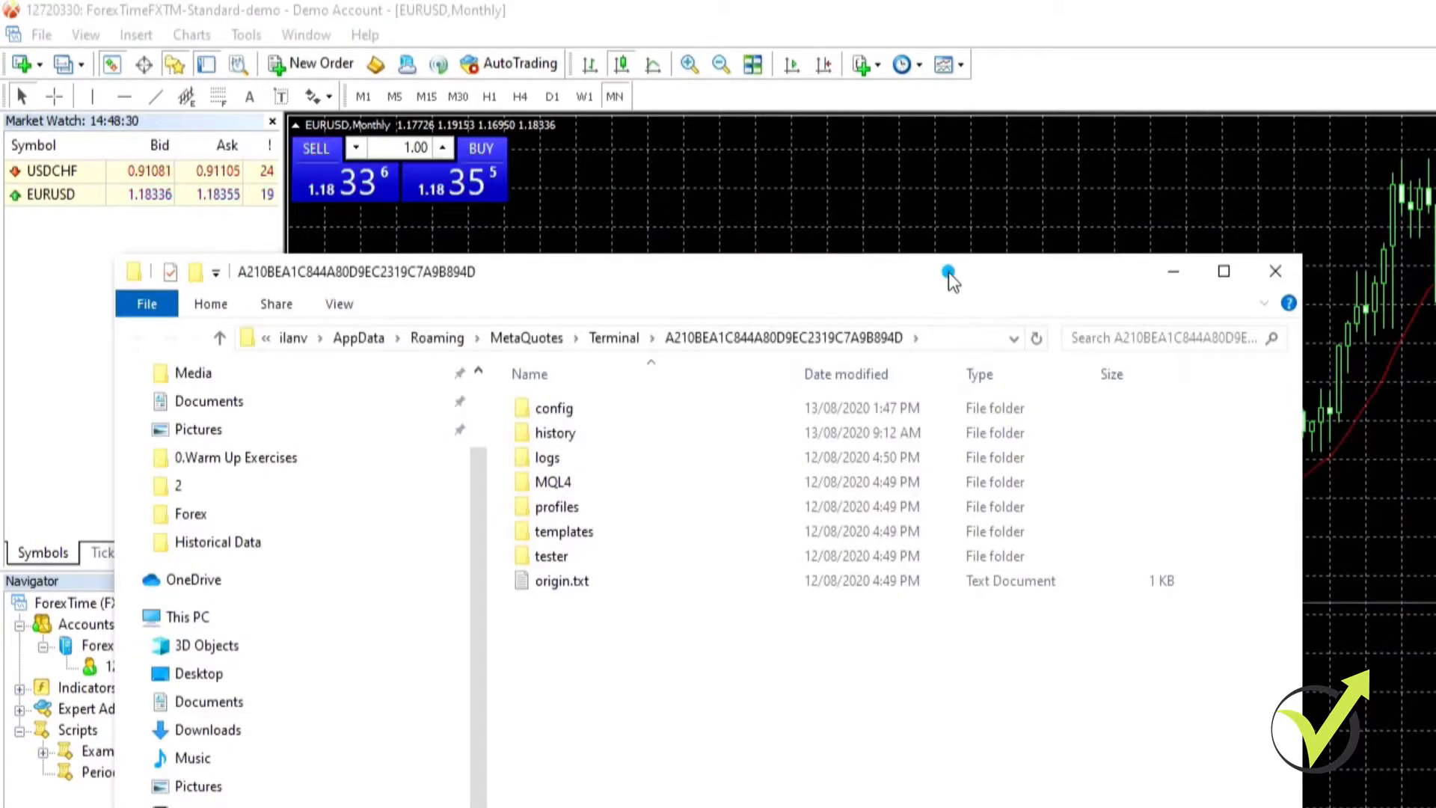
{"action": "left_click_drag", "start_coordinate": [949, 273], "coordinate": [1150, 193]}
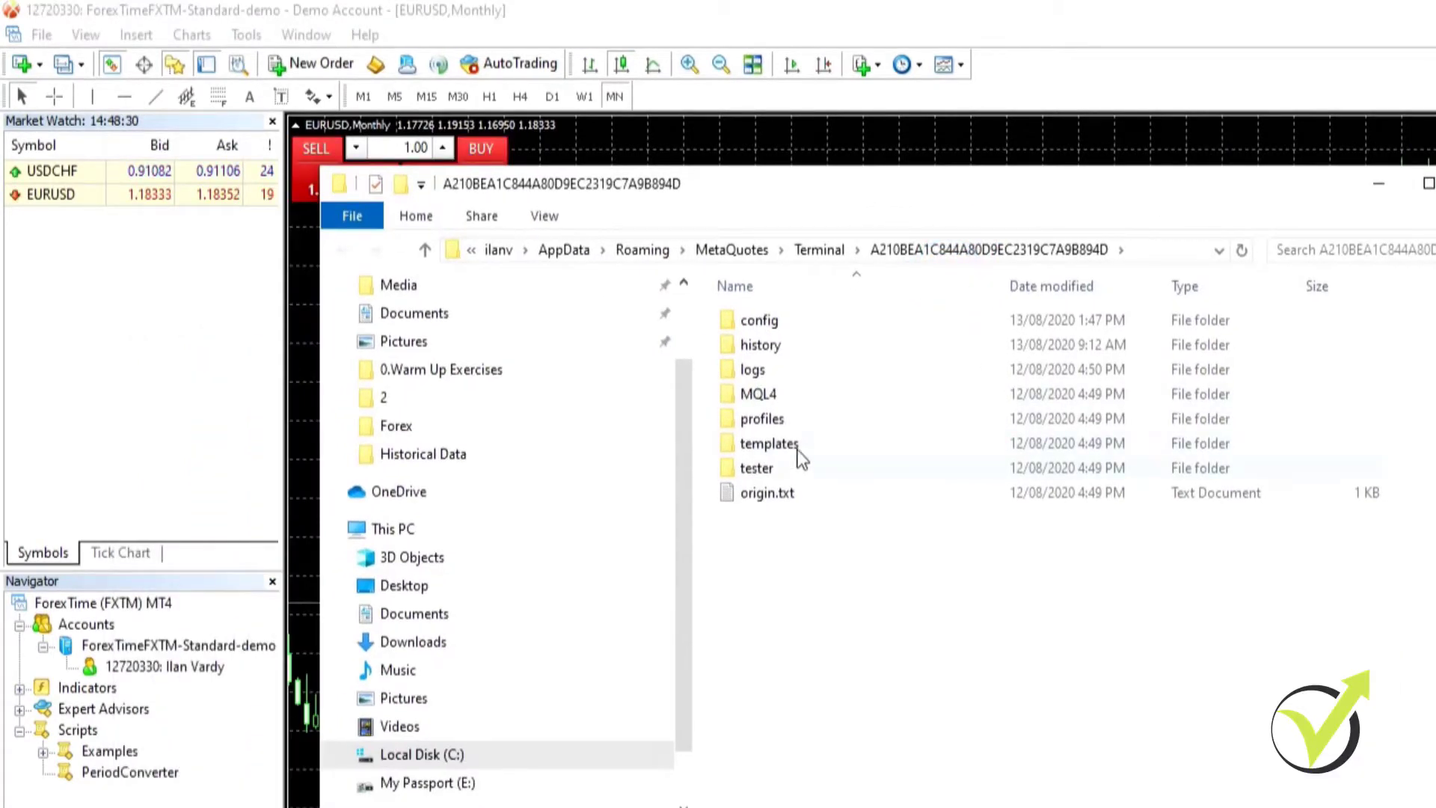
{"action": "double_click", "coordinate": [759, 397]}
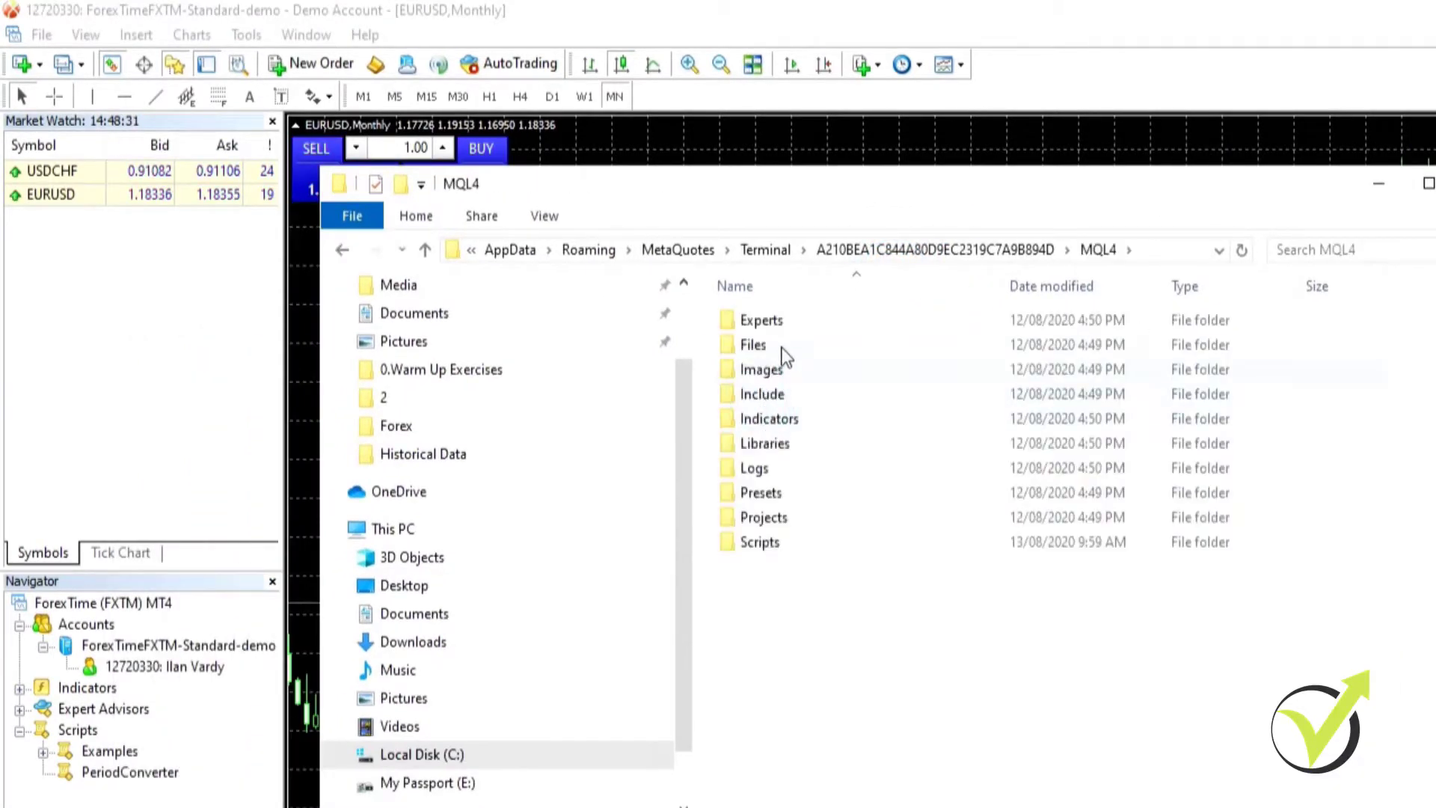
{"action": "double_click", "coordinate": [763, 543]}
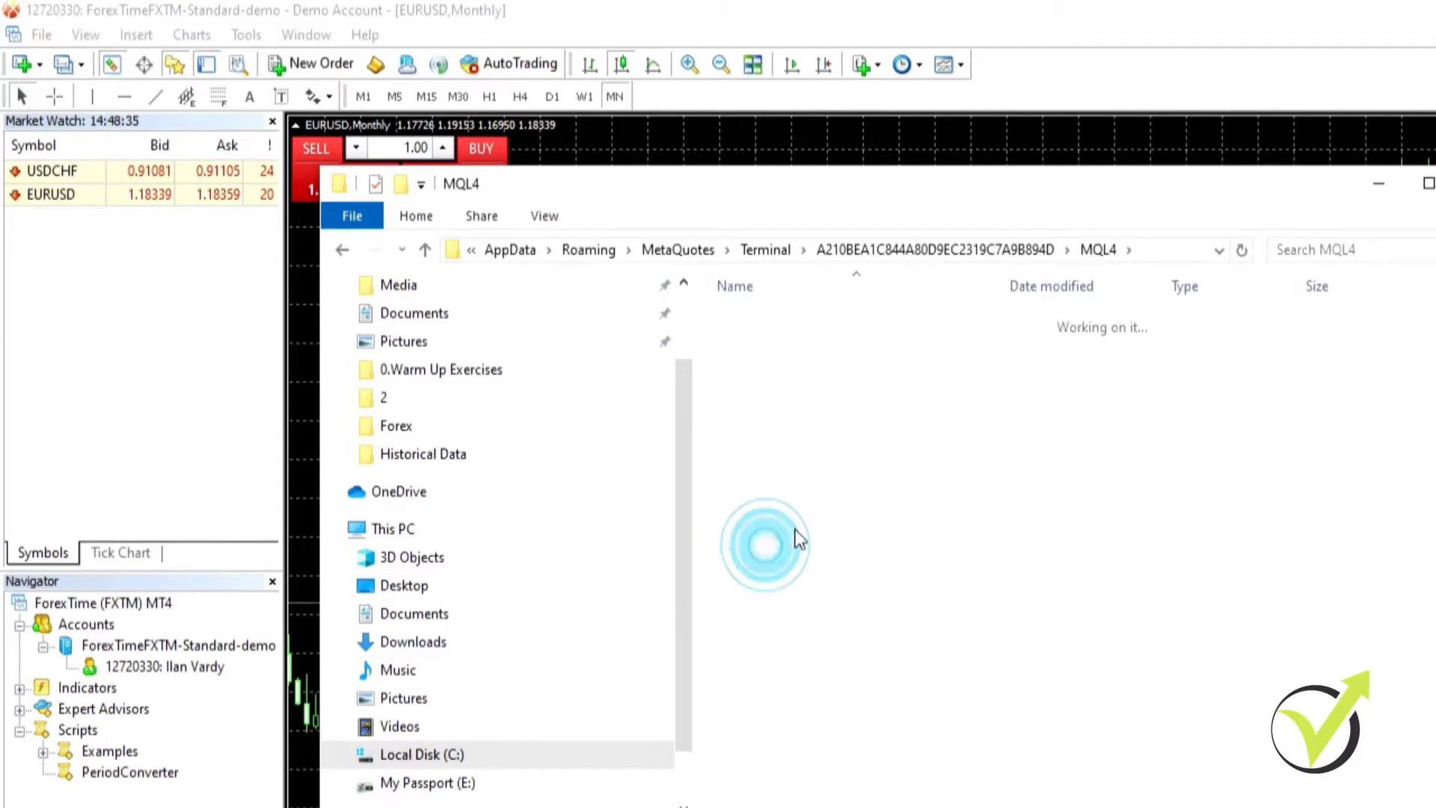
{"action": "right_click", "coordinate": [900, 487]}
{"action": "left_click", "coordinate": [996, 657]}
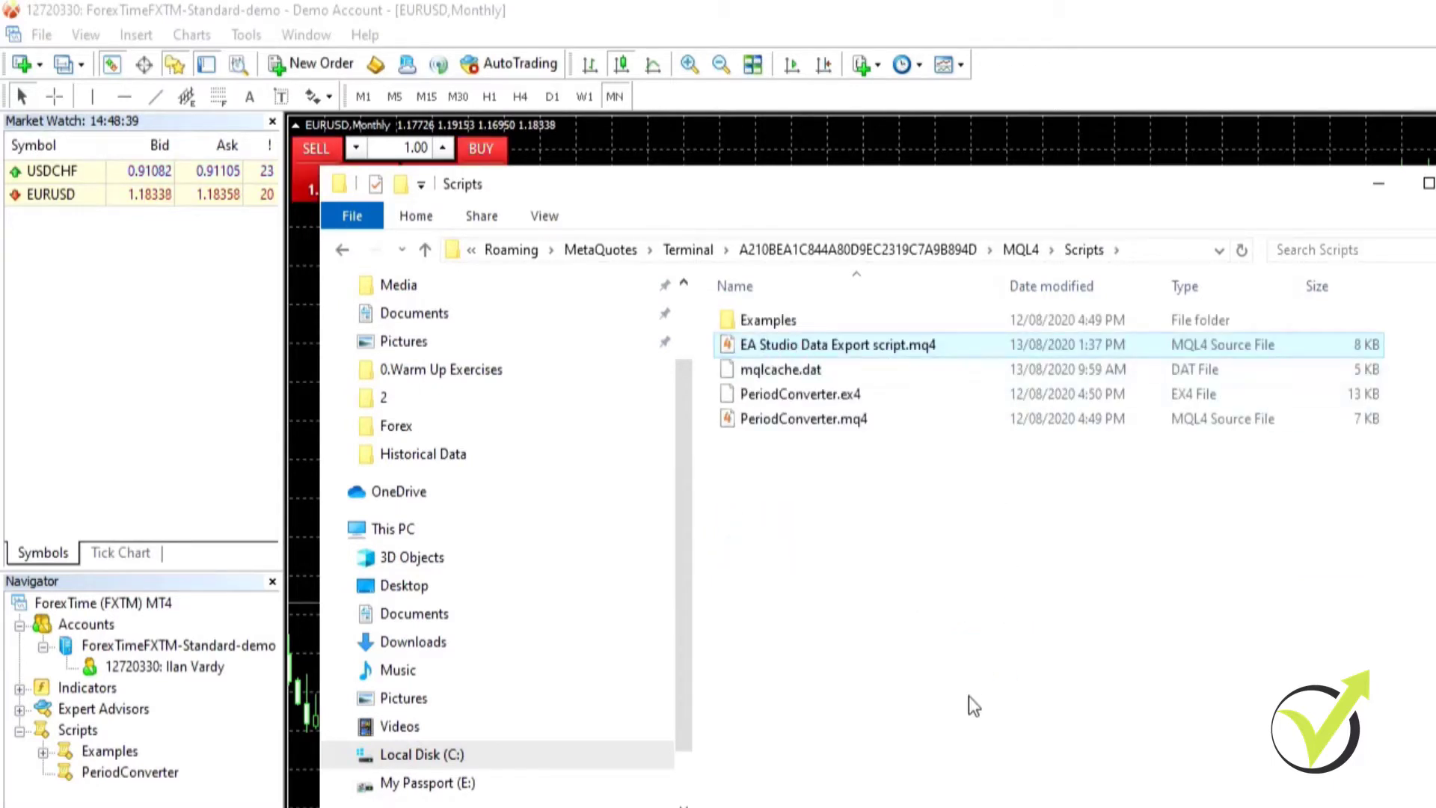
{"action": "left_click", "coordinate": [249, 769]}
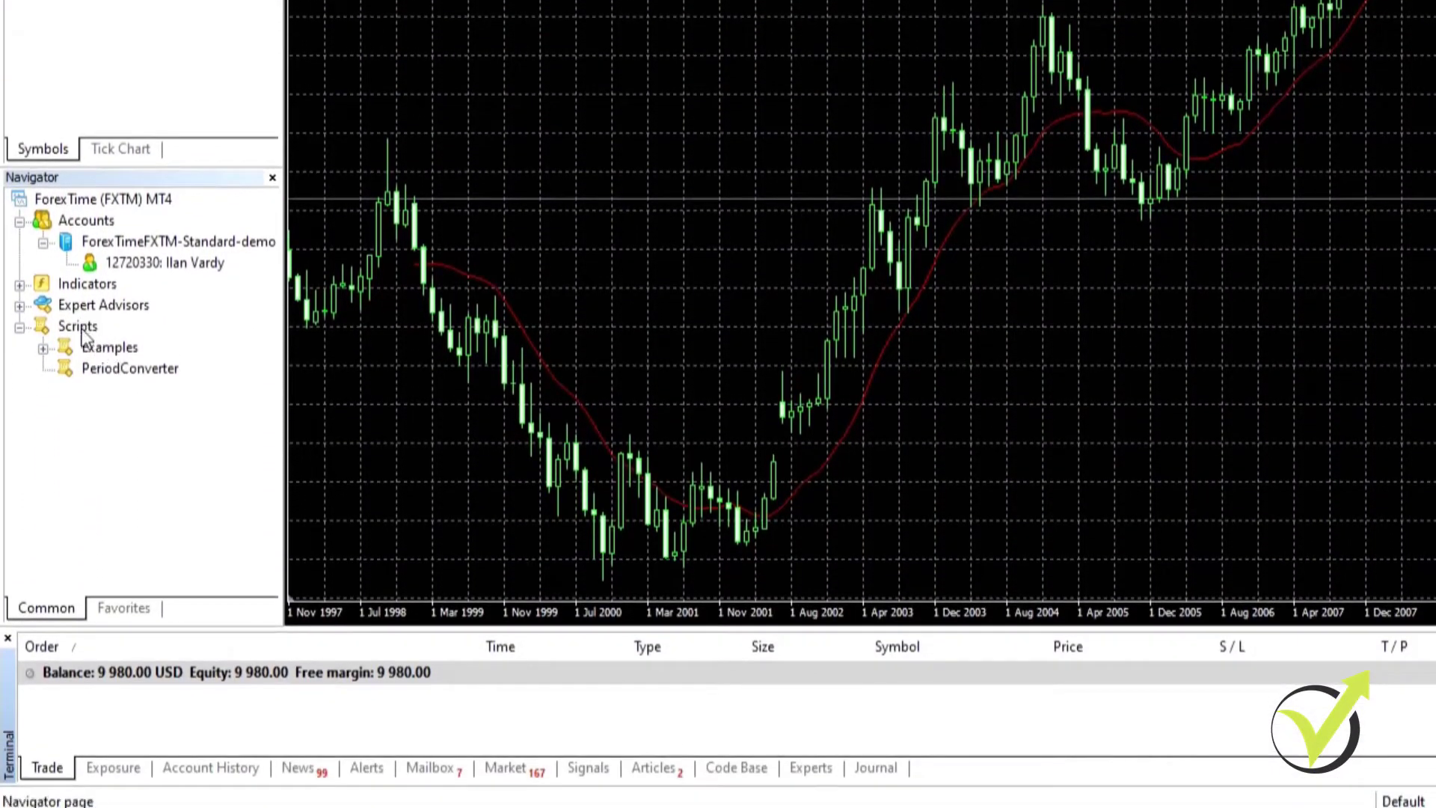
Refresh the Navigator's Scripts list, select EA Studio Data Export, and switch EURUSD to H1.
{"action": "right_click", "coordinate": [81, 329]}
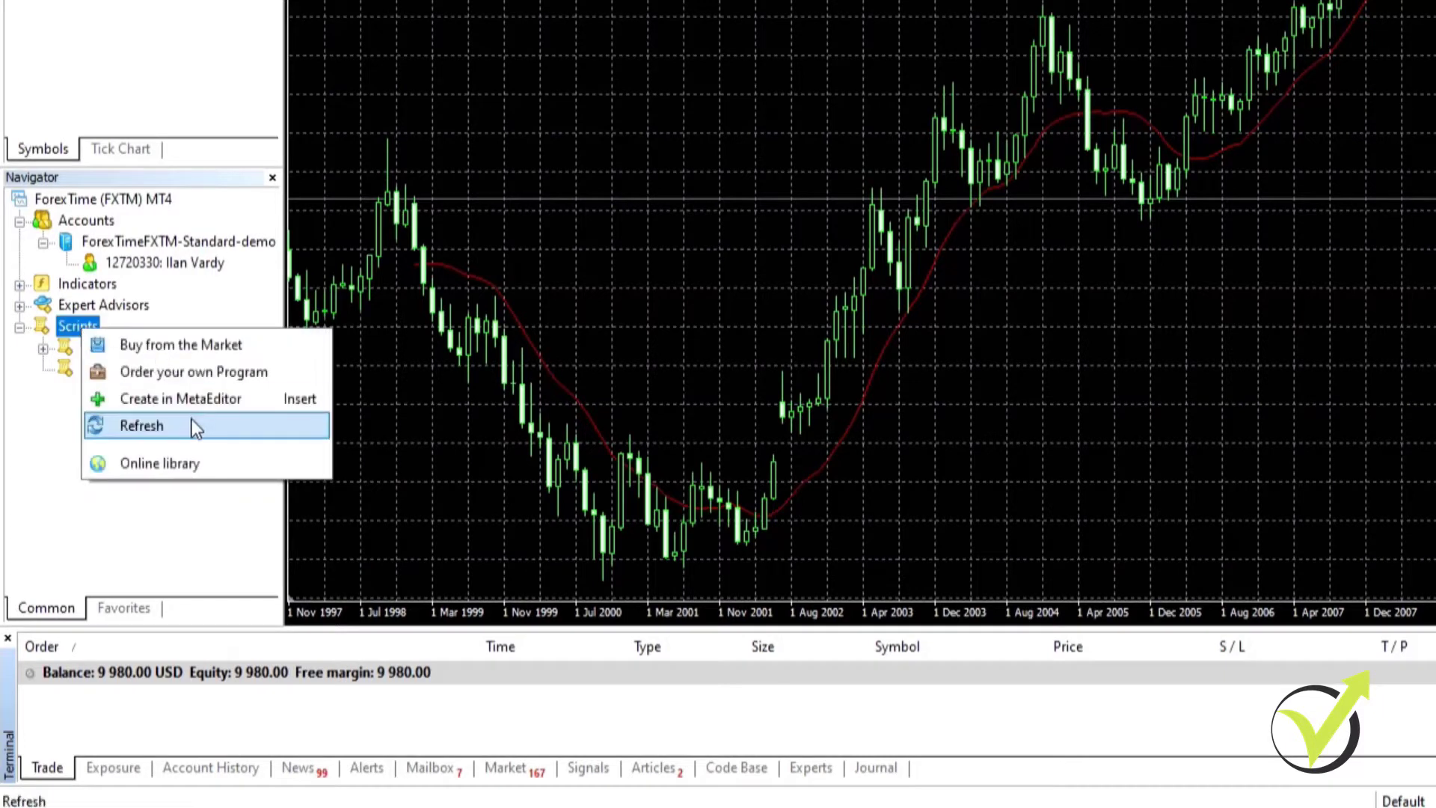
{"action": "left_click", "coordinate": [192, 425]}
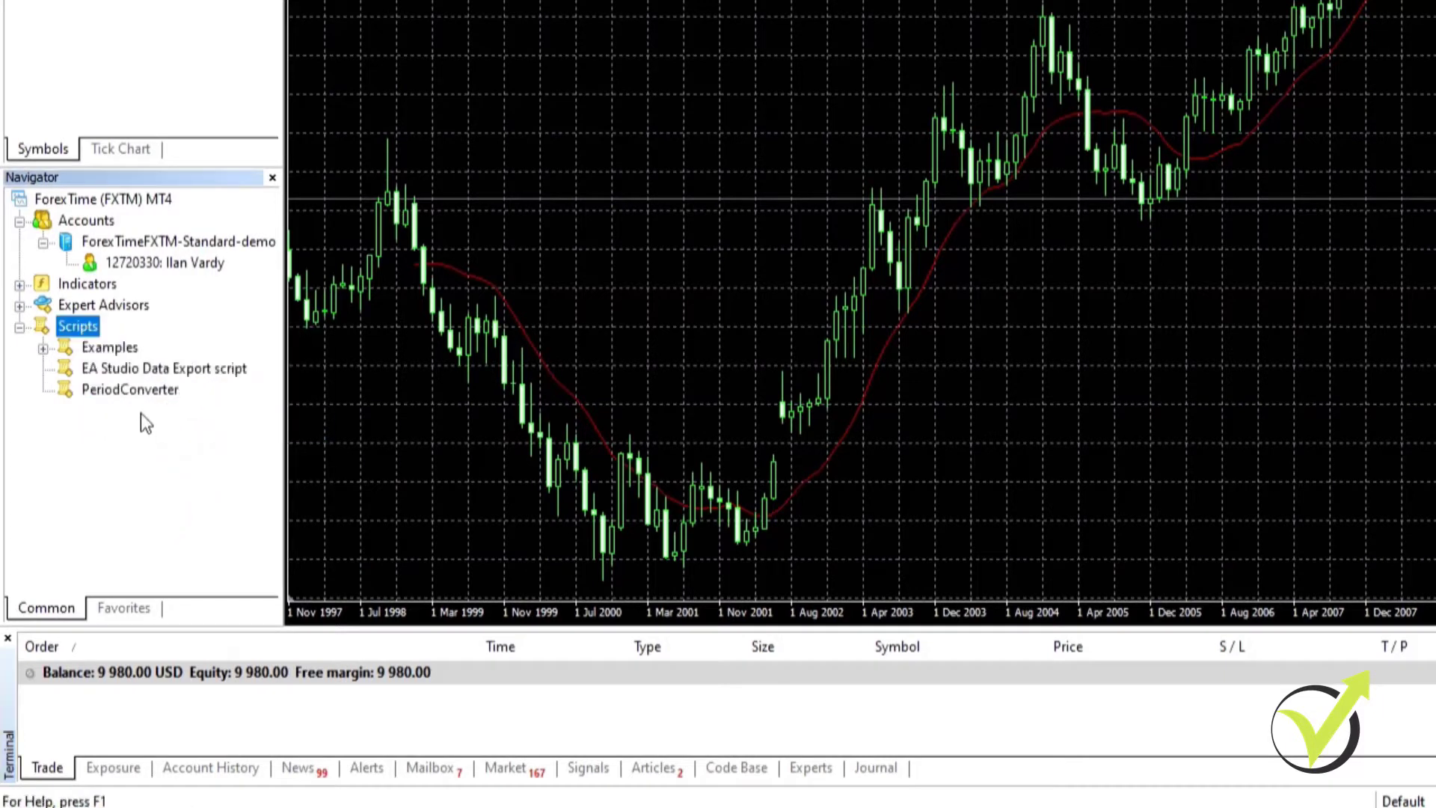
{"action": "left_click", "coordinate": [151, 367]}
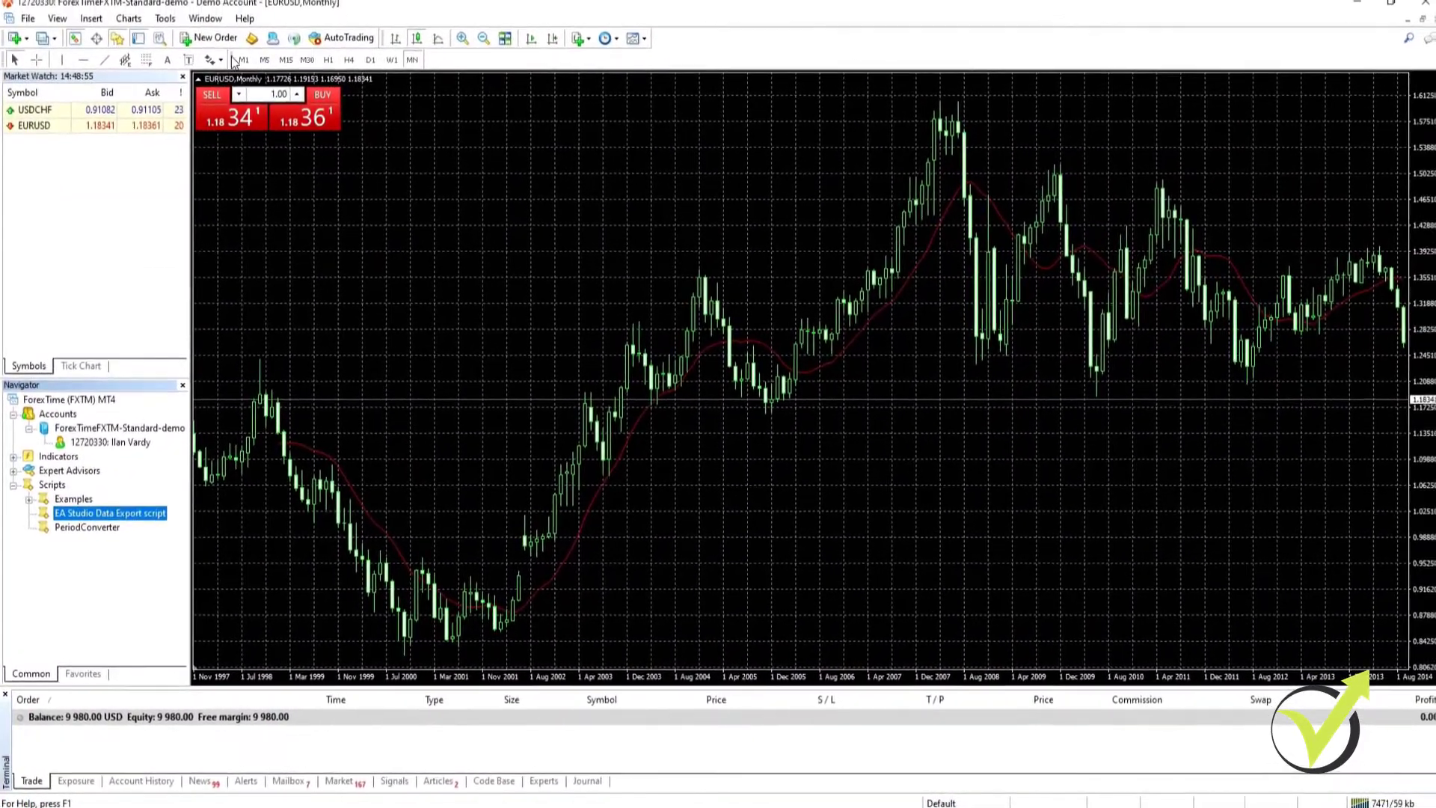
{"action": "left_click", "coordinate": [327, 59]}
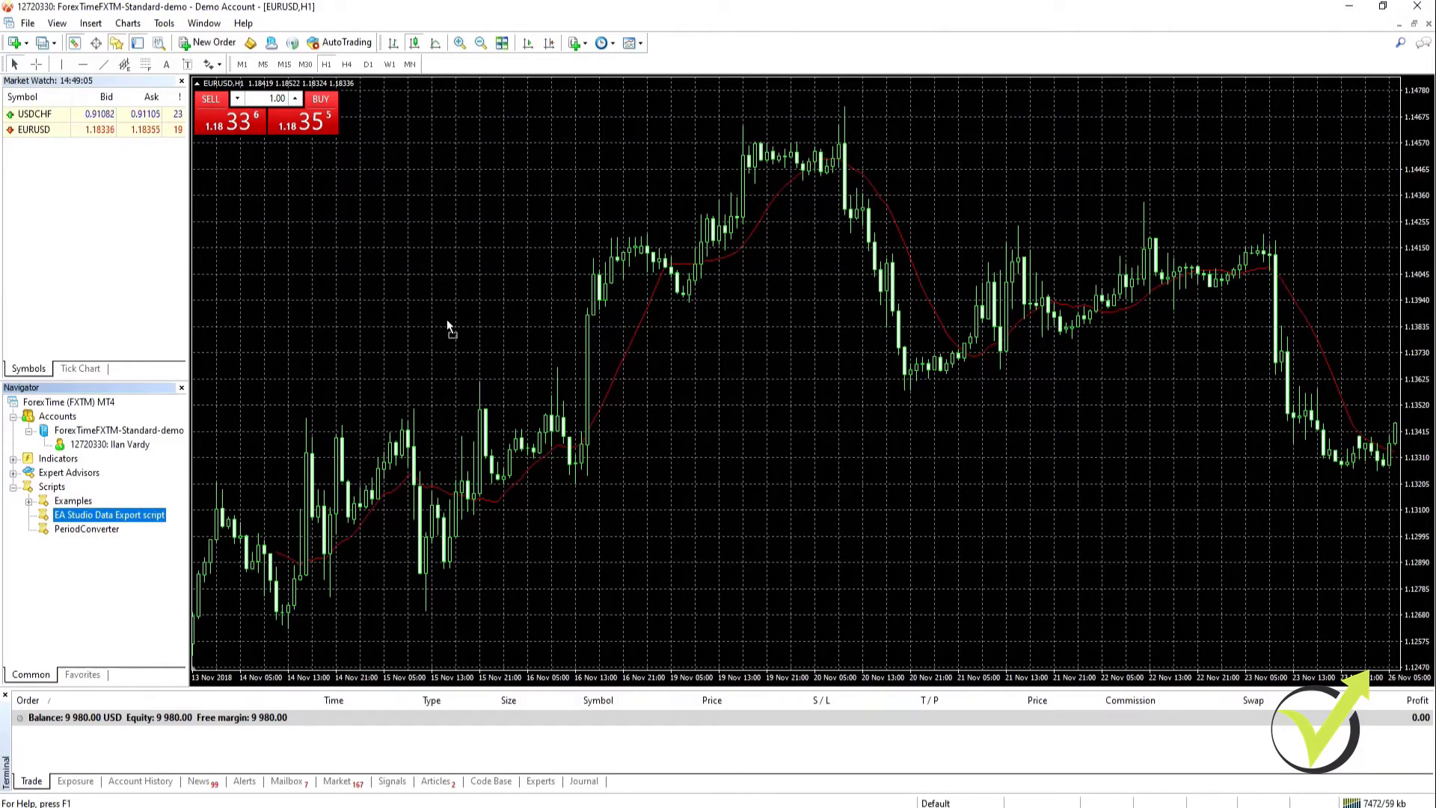
Run the EA Studio Data Export script on the EURUSD H1 chart with Spread 20 and Commission 0.
{"action": "left_click_drag", "start_coordinate": [446, 320], "coordinate": [446, 320]}
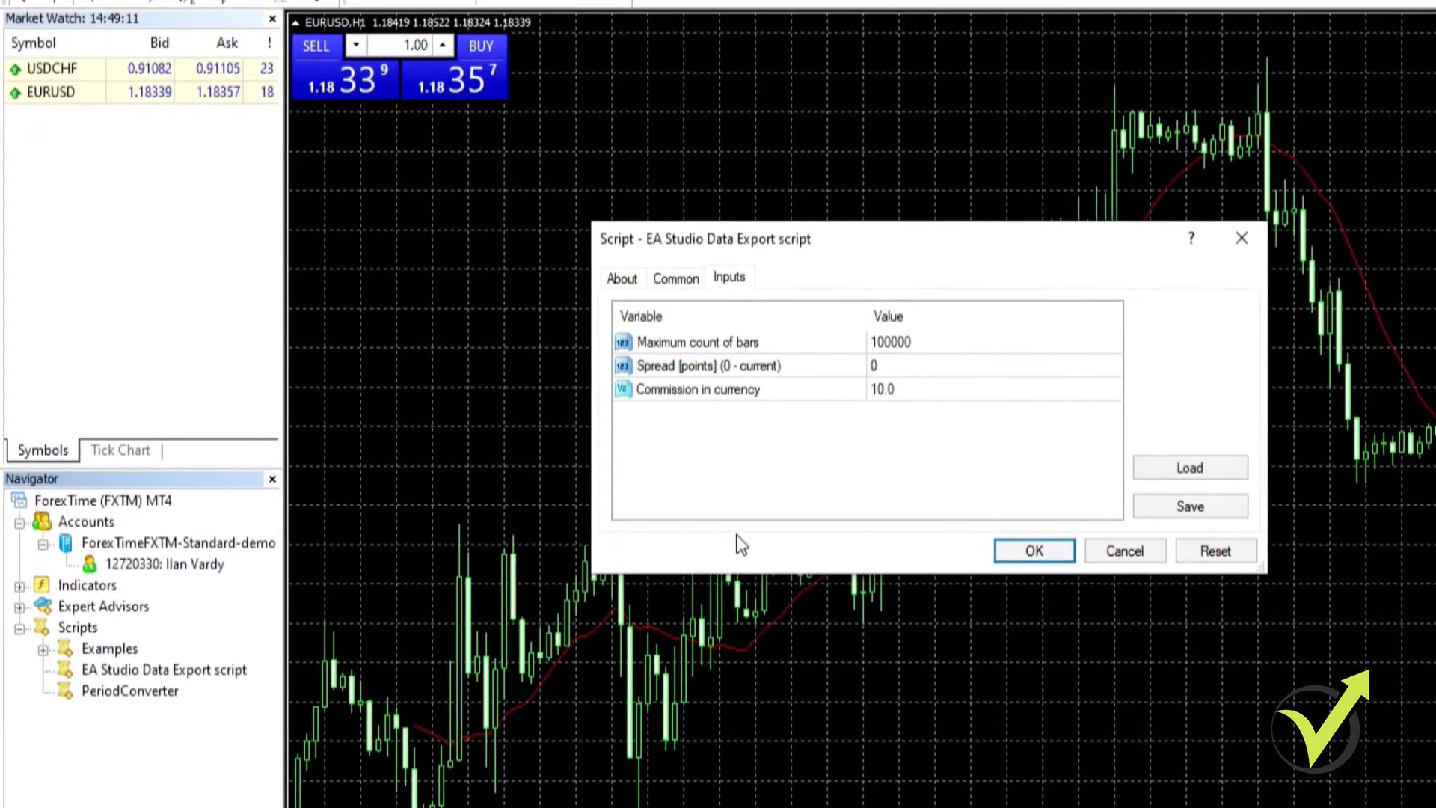
{"action": "left_click", "coordinate": [916, 367]}
{"action": "left_click", "coordinate": [915, 366]}
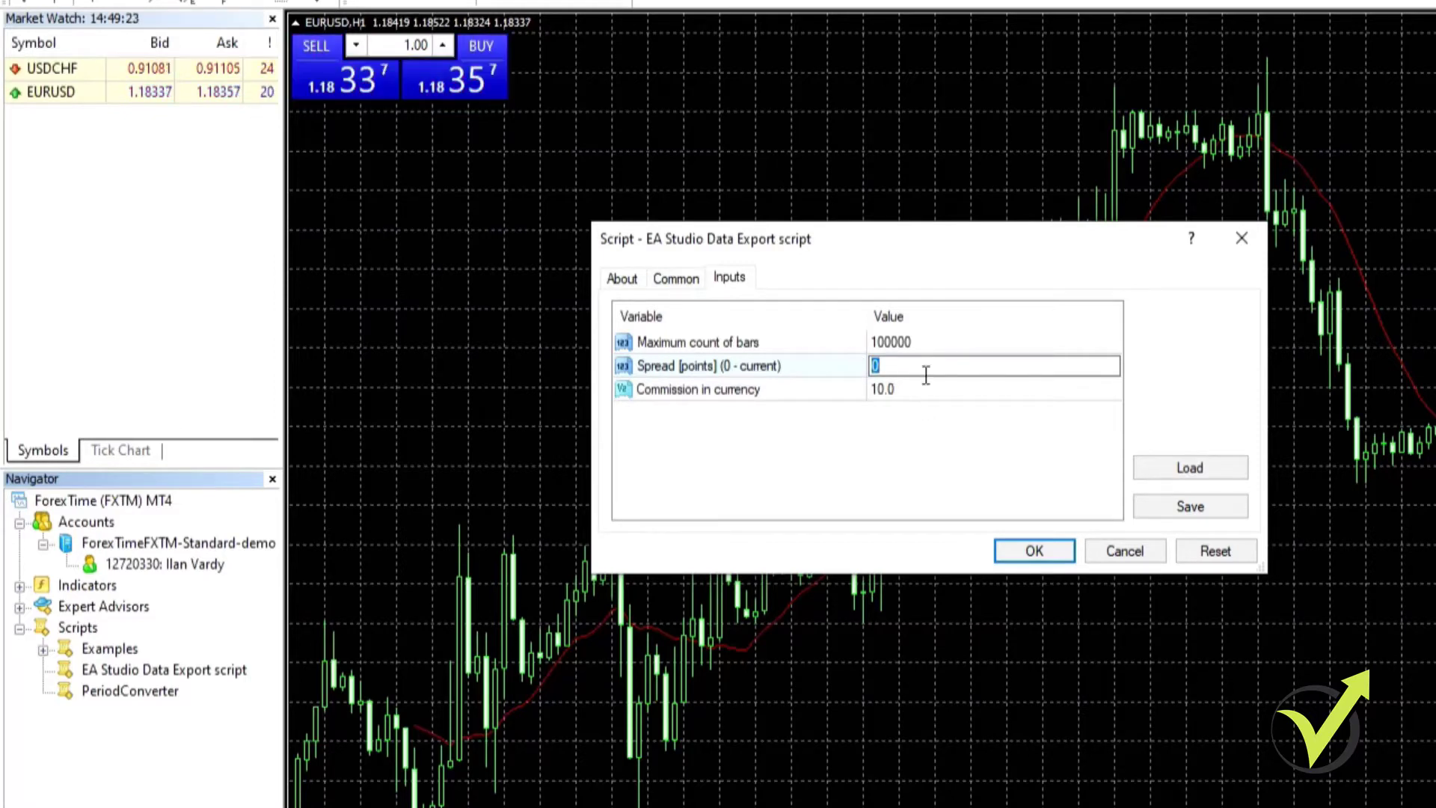
{"action": "type", "text": "20"}
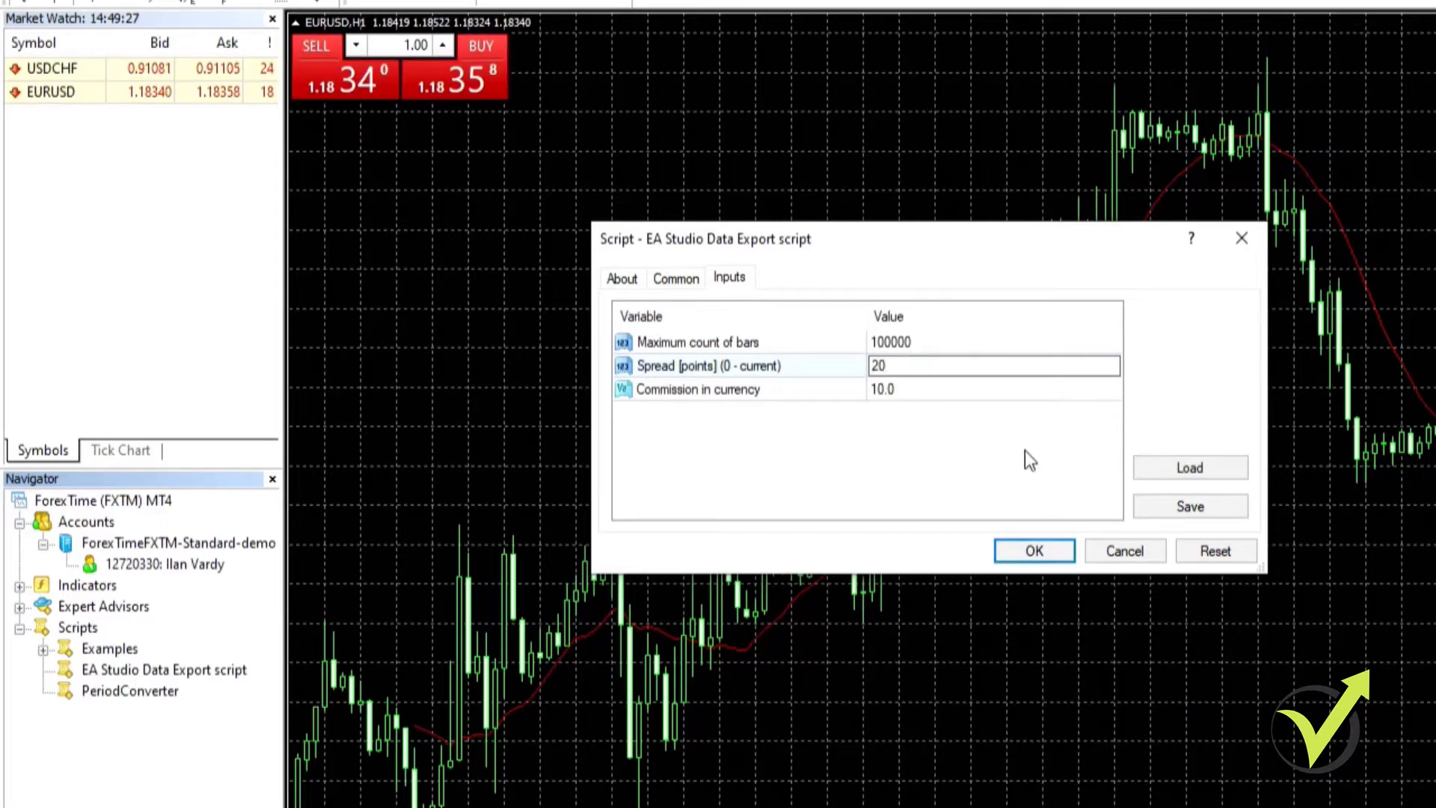
{"action": "left_click", "coordinate": [967, 397]}
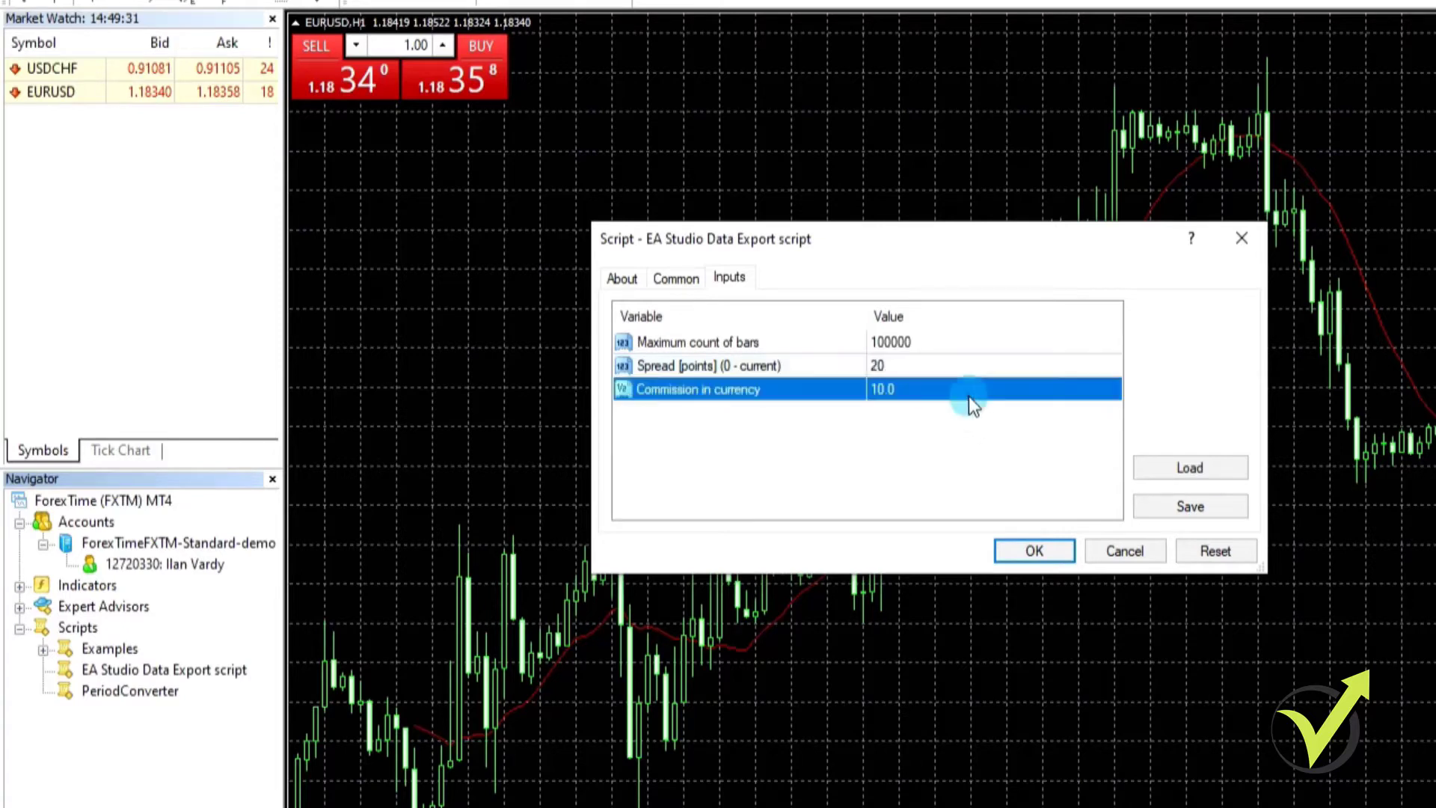
{"action": "left_click", "coordinate": [936, 387]}
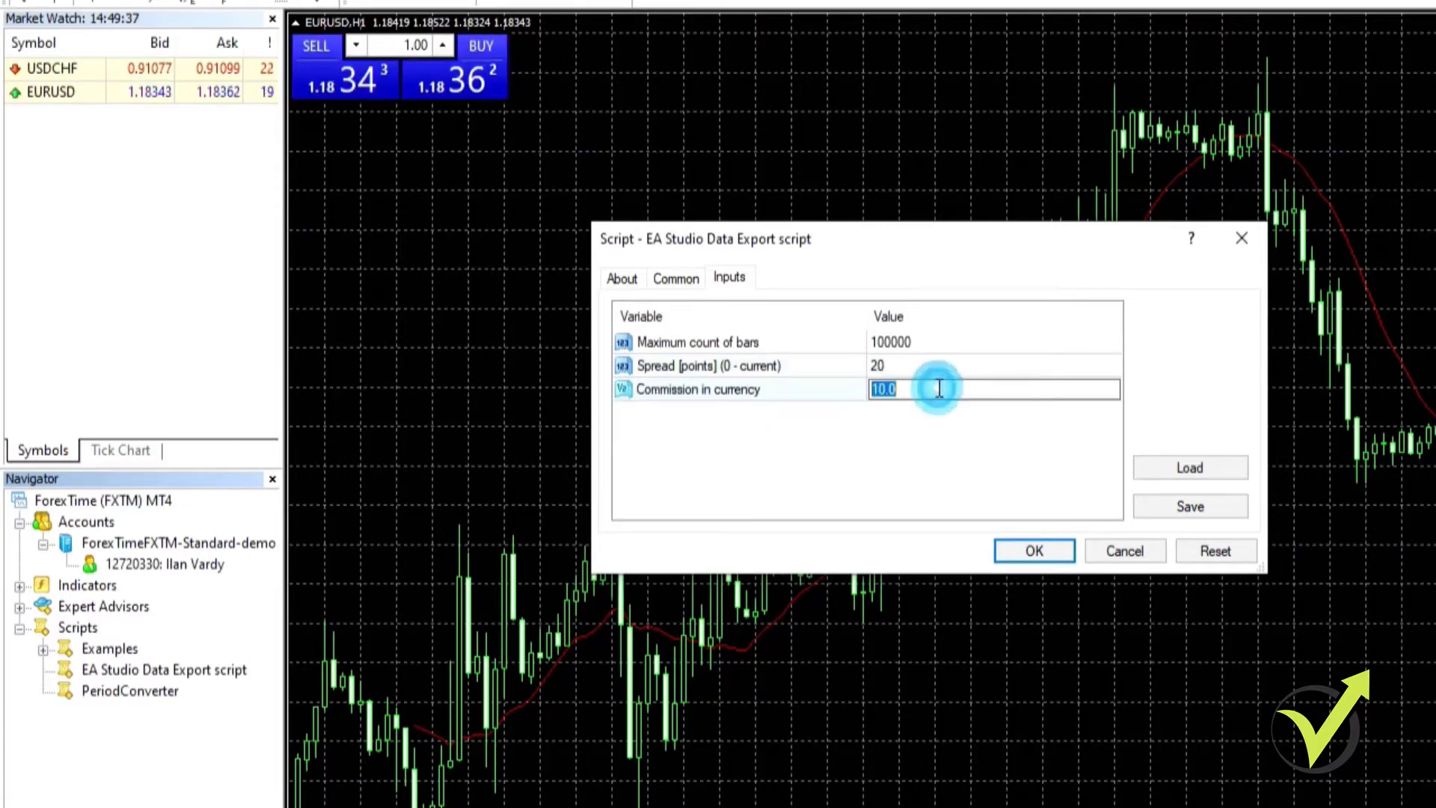
{"action": "type", "text": "0"}
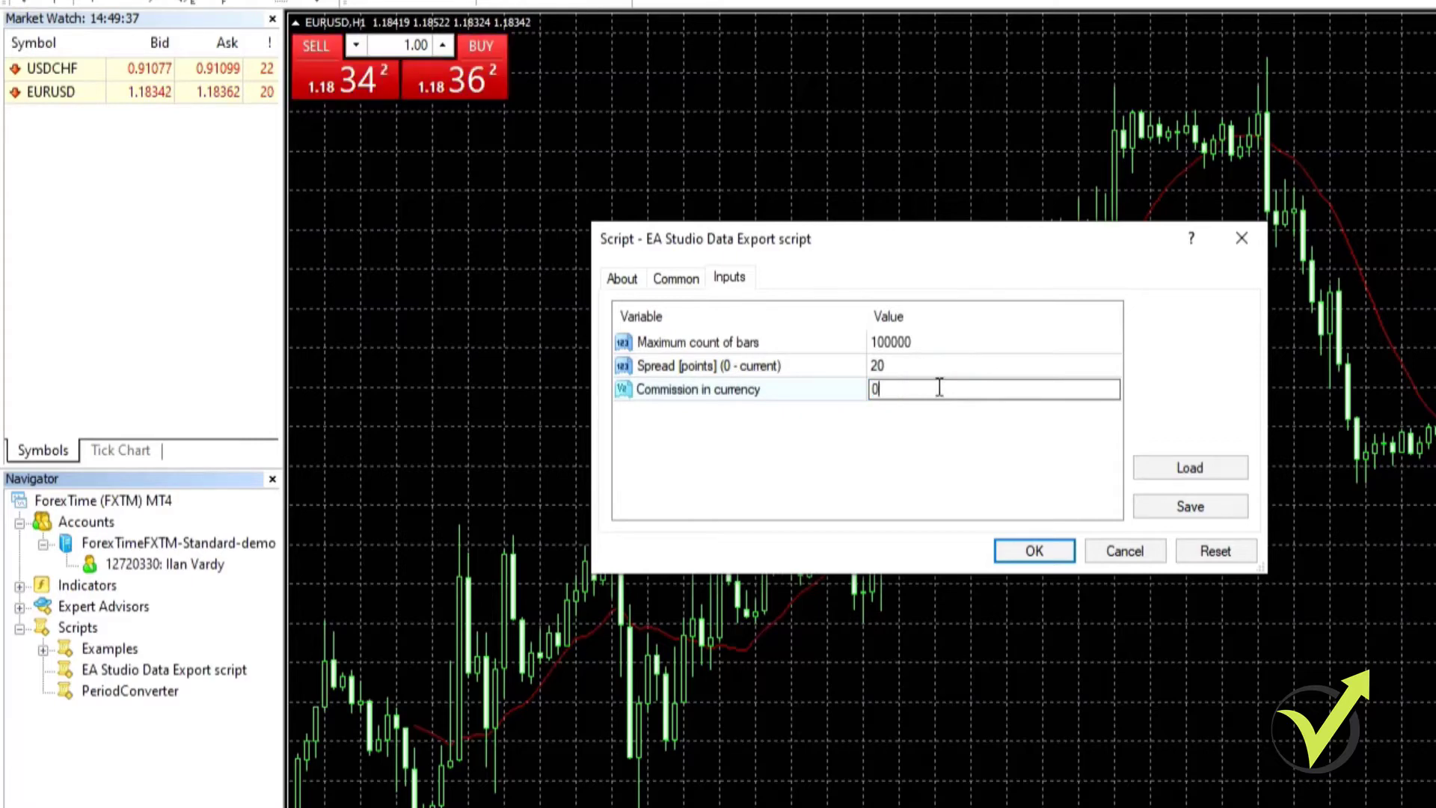
{"action": "left_click", "coordinate": [1048, 554]}
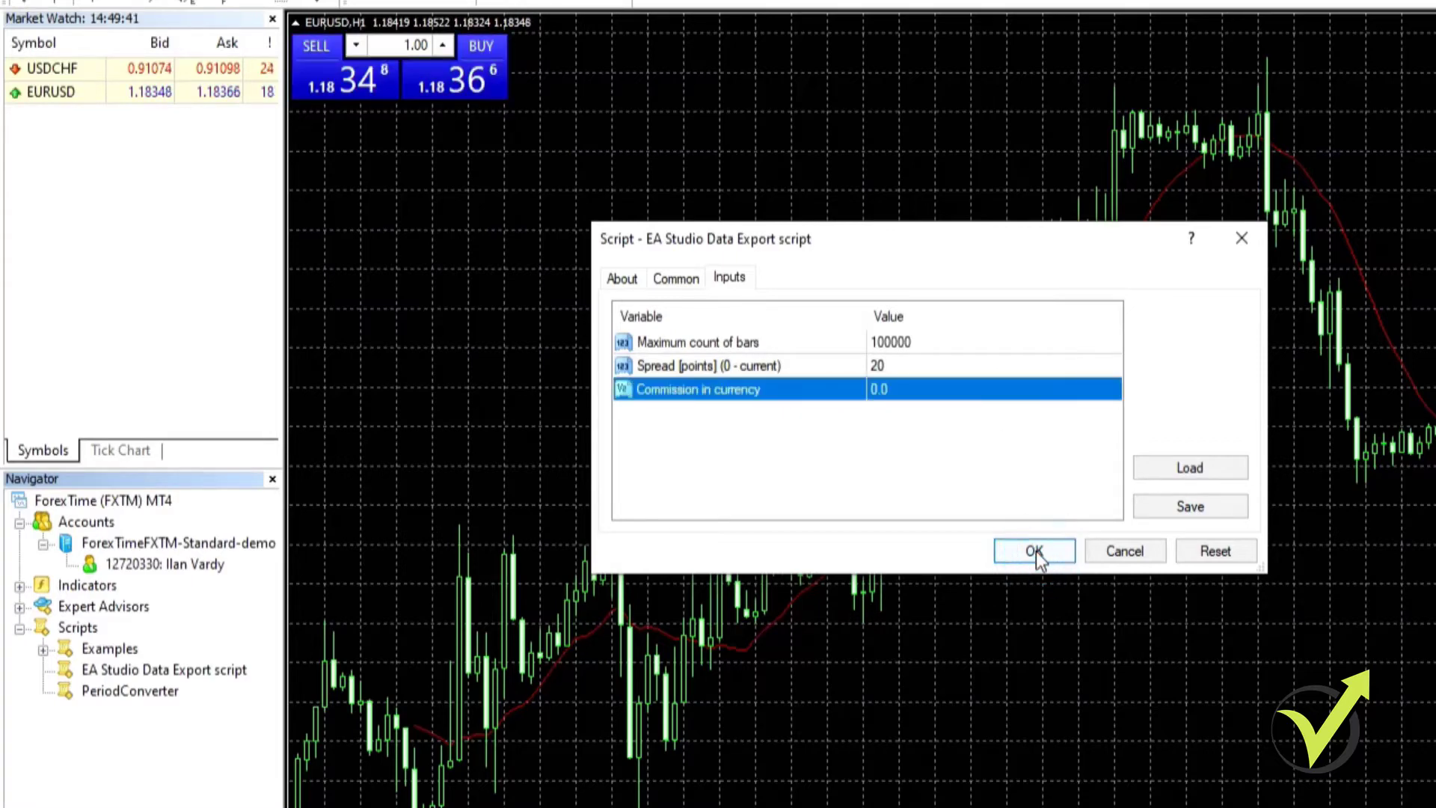
{"action": "left_click", "coordinate": [1041, 557]}
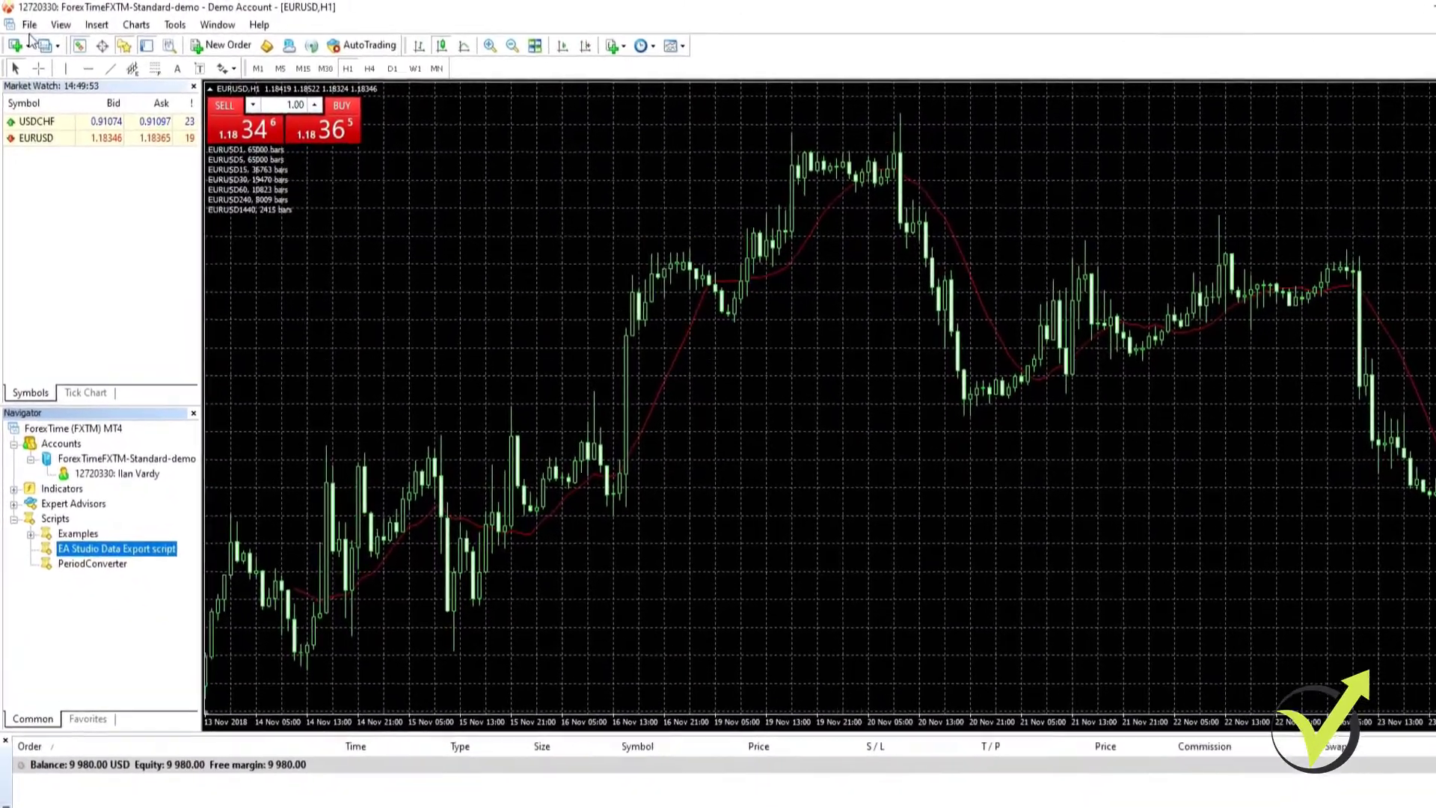
Open the terminal's MQL4\Files data folder holding EURUSD1.json to EURUSD1440.json and place it beside the chart.
{"action": "left_click", "coordinate": [29, 25]}
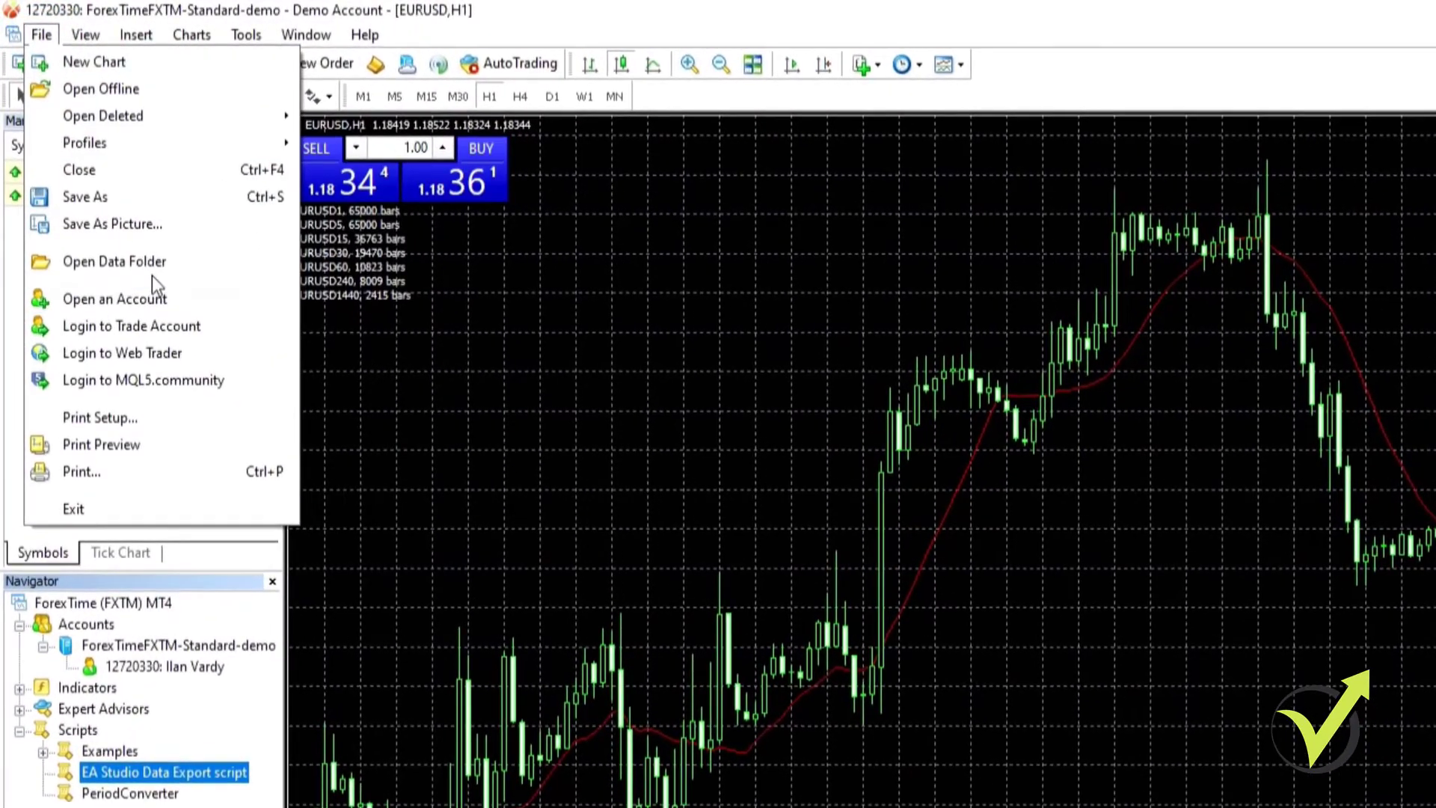
{"action": "left_click", "coordinate": [151, 269]}
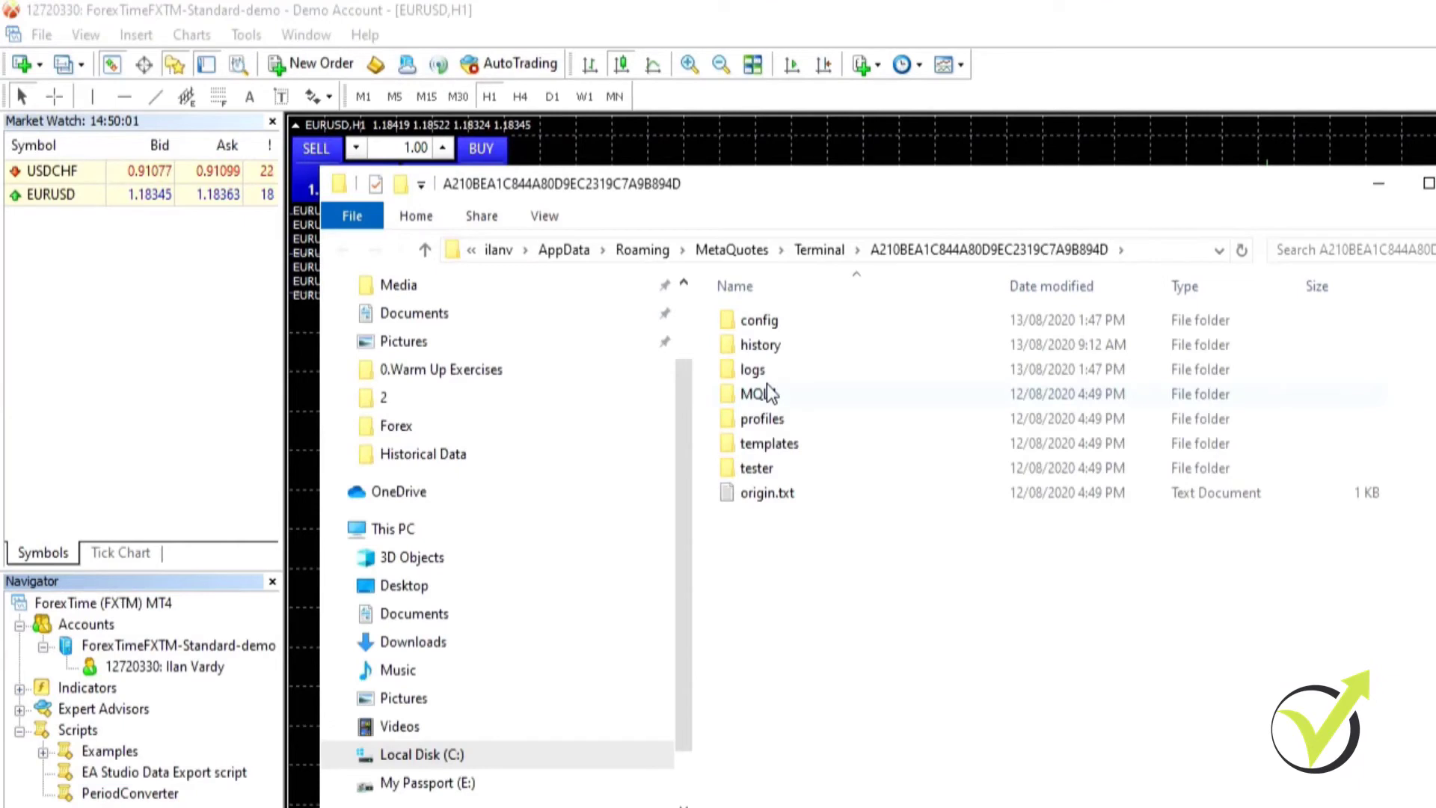
{"action": "double_click", "coordinate": [765, 393]}
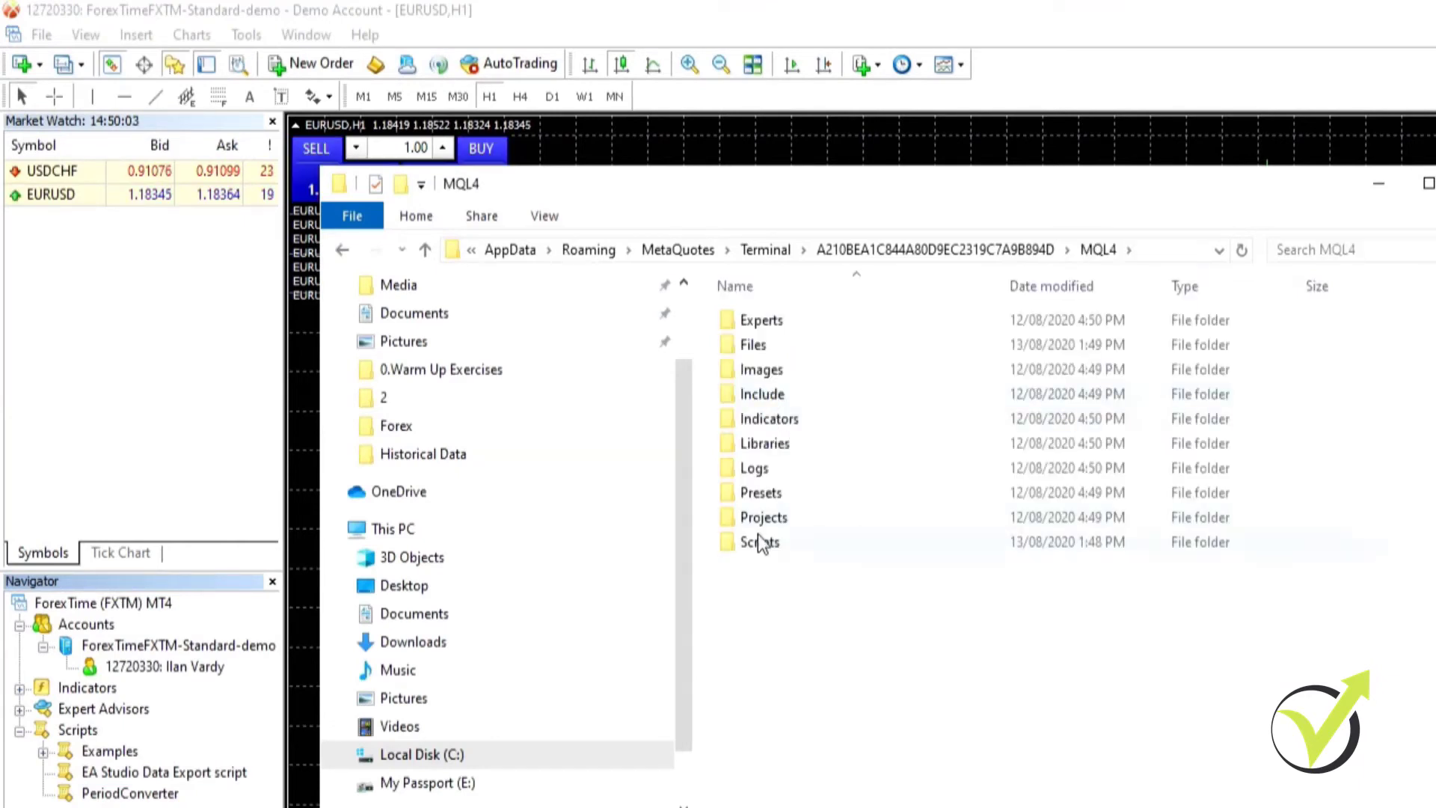
{"action": "double_click", "coordinate": [765, 344]}
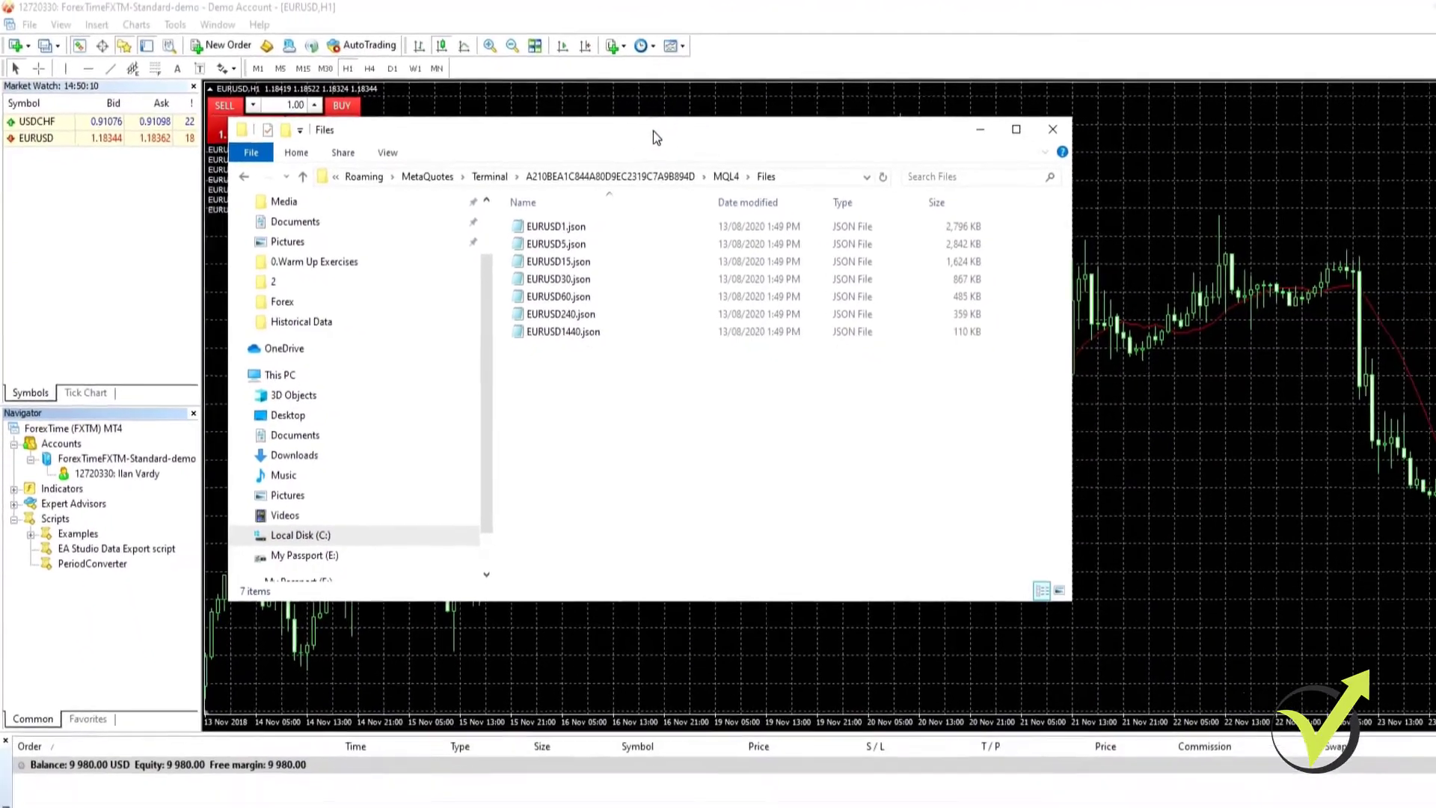
{"action": "left_click_drag", "start_coordinate": [839, 169], "coordinate": [1064, 264]}
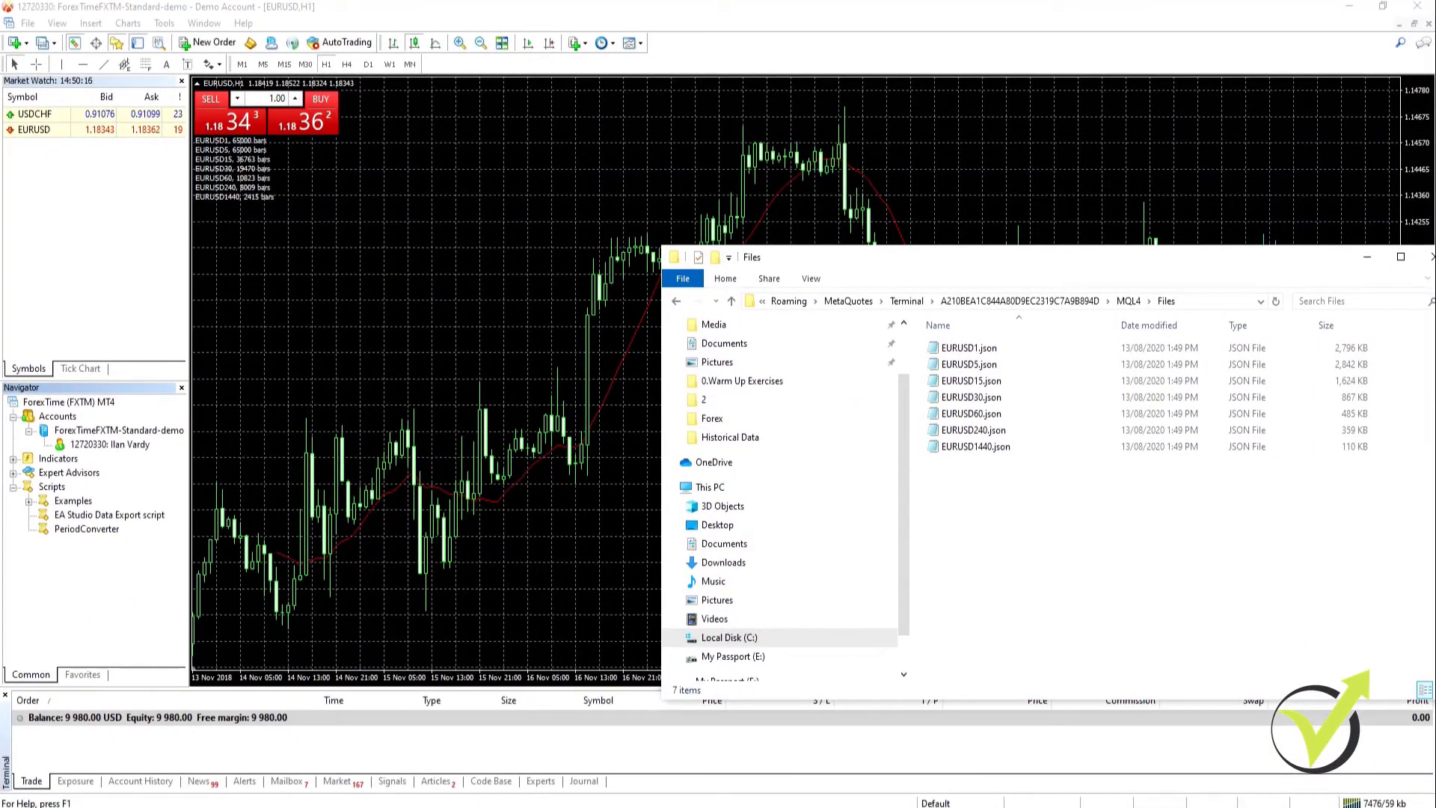
Drop all seven EURUSD JSON files onto Expert Advisor Studio's Data Import zone, then minimize Explorer.
{"action": "left_click", "coordinate": [452, 752]}
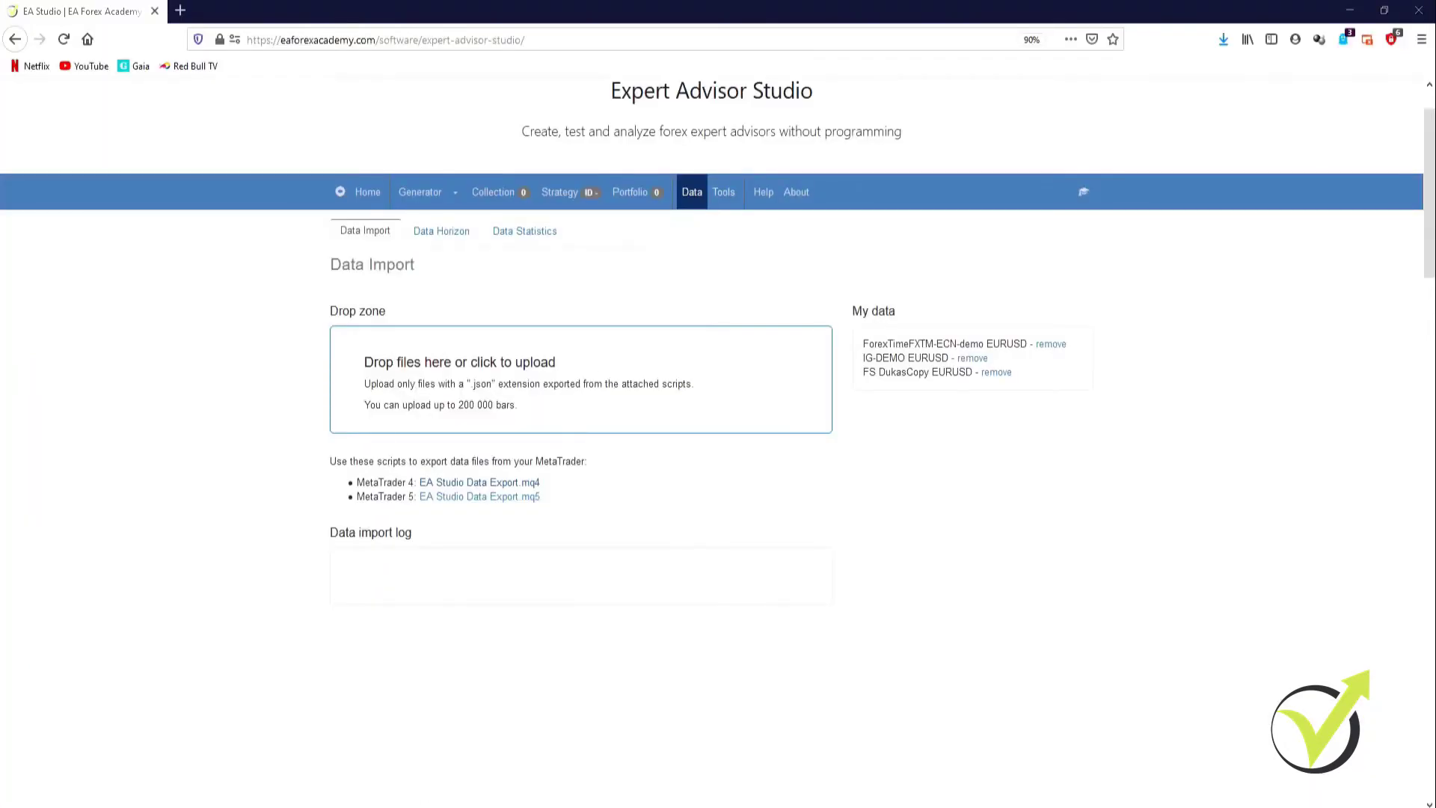
{"action": "mouse_move", "coordinate": [558, 756]}
{"action": "left_click", "coordinate": [603, 753]}
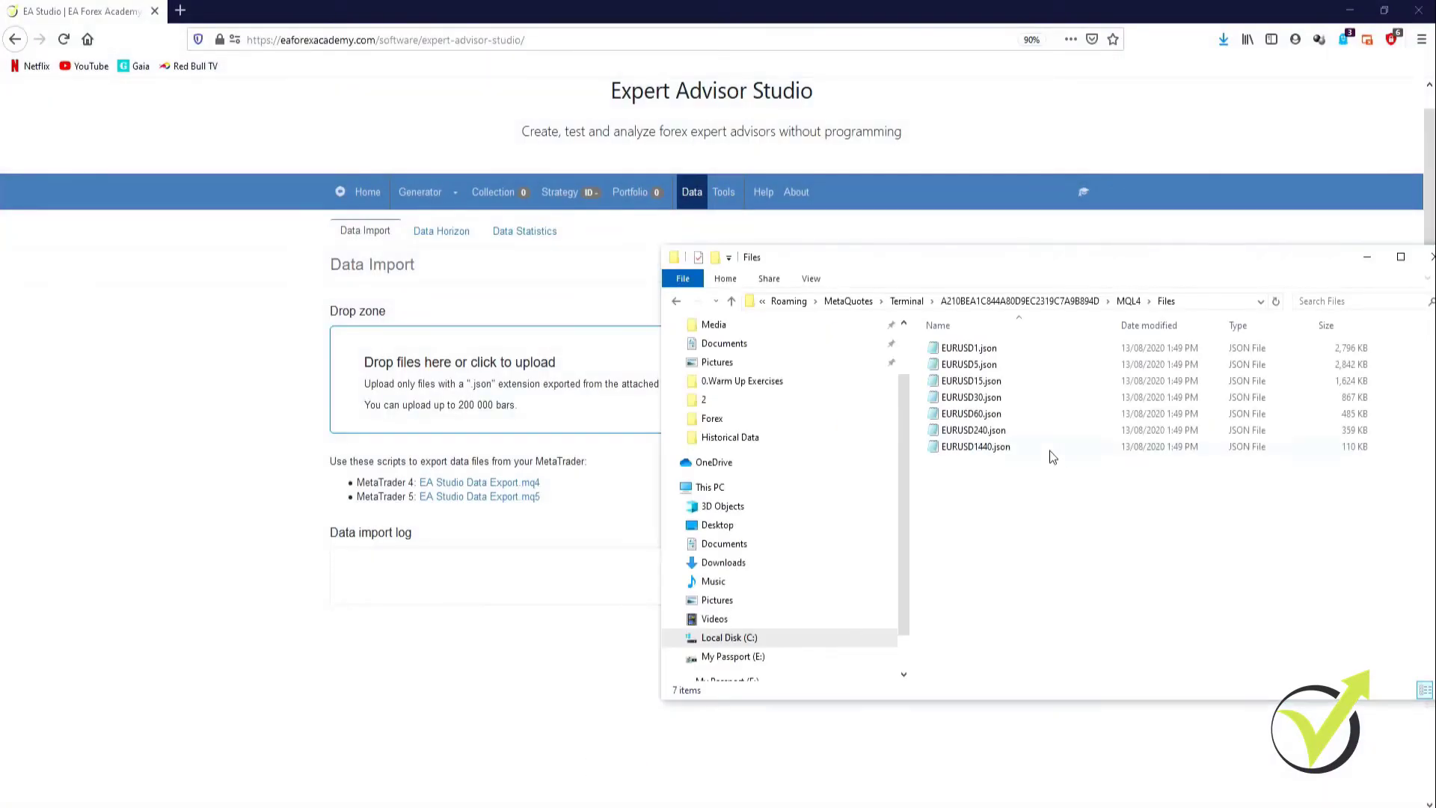
{"action": "left_click_drag", "start_coordinate": [996, 570], "coordinate": [447, 384]}
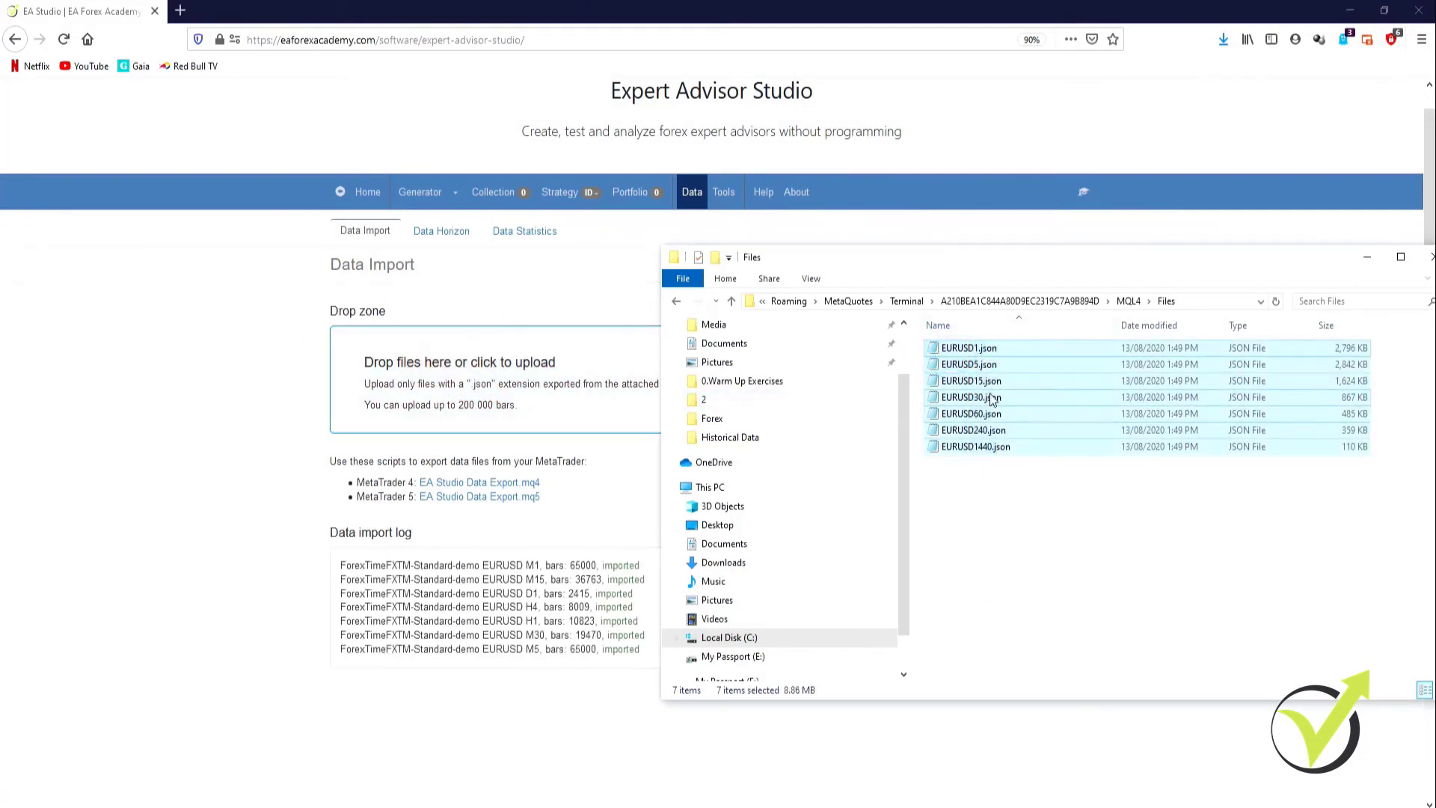
{"action": "left_click", "coordinate": [1368, 264]}
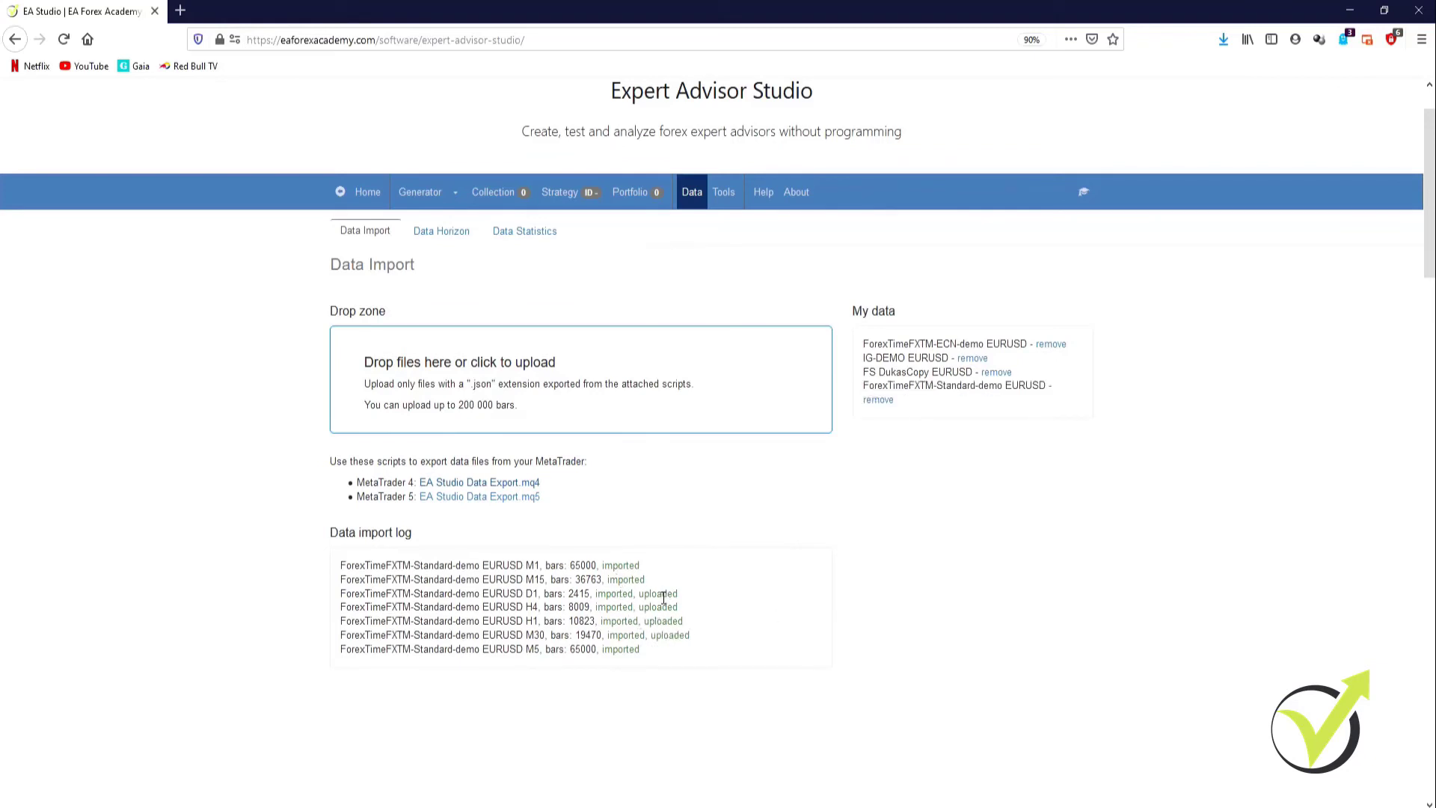